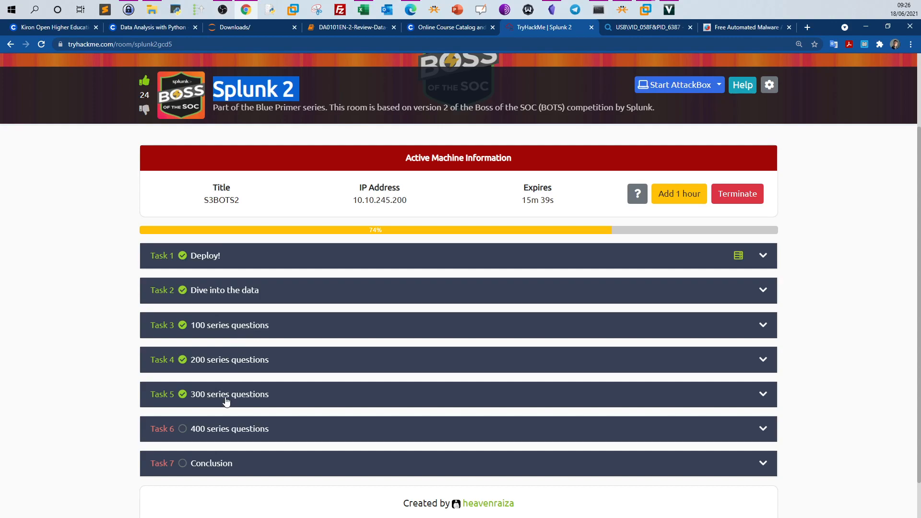
Open the 300 series questions task and look through its guidance down to the answered questions
{"action": "left_click", "coordinate": [260, 403]}
{"action": "scroll", "coordinate": [273, 405], "scroll_direction": "down", "scroll_amount": 9}
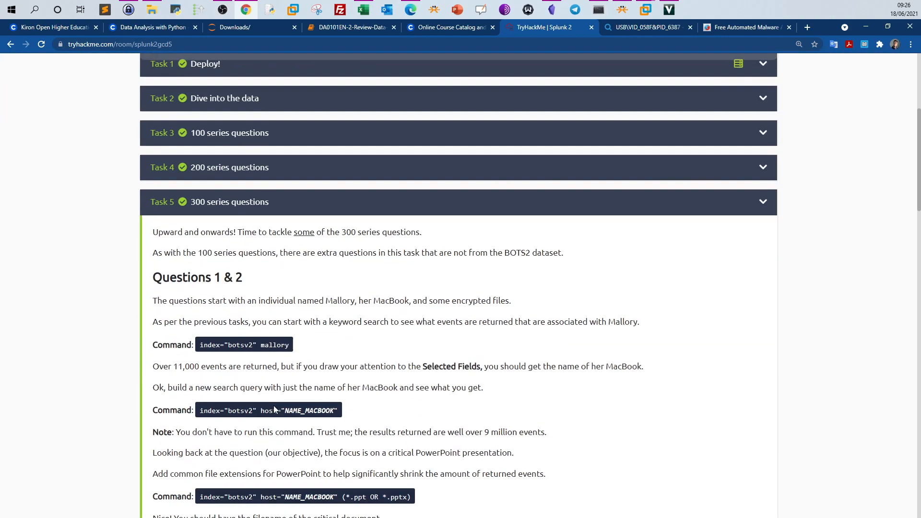
{"action": "scroll", "coordinate": [274, 405], "scroll_direction": "down", "scroll_amount": 13}
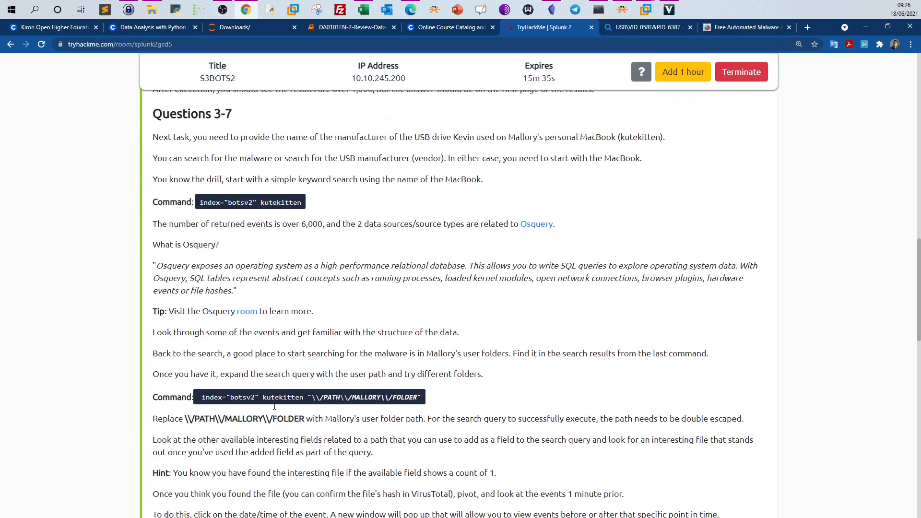
{"action": "scroll", "coordinate": [274, 404], "scroll_direction": "down", "scroll_amount": 4}
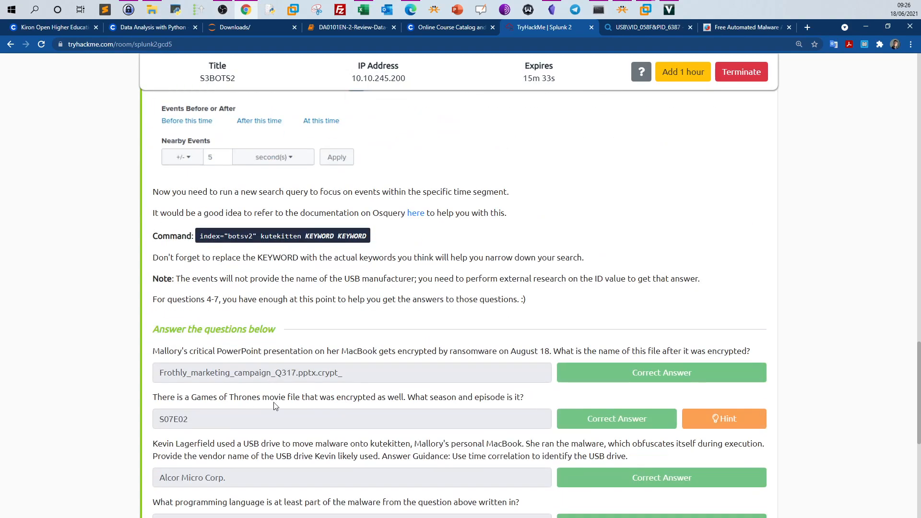
{"action": "scroll", "coordinate": [275, 406], "scroll_direction": "down", "scroll_amount": 4}
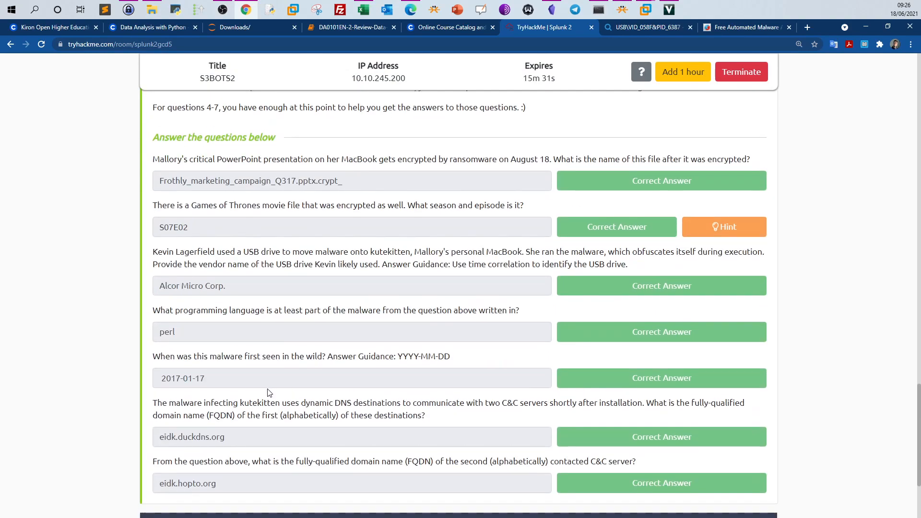
{"action": "scroll", "coordinate": [248, 402], "scroll_direction": "up", "scroll_amount": 4}
{"action": "scroll", "coordinate": [248, 402], "scroll_direction": "down", "scroll_amount": 4}
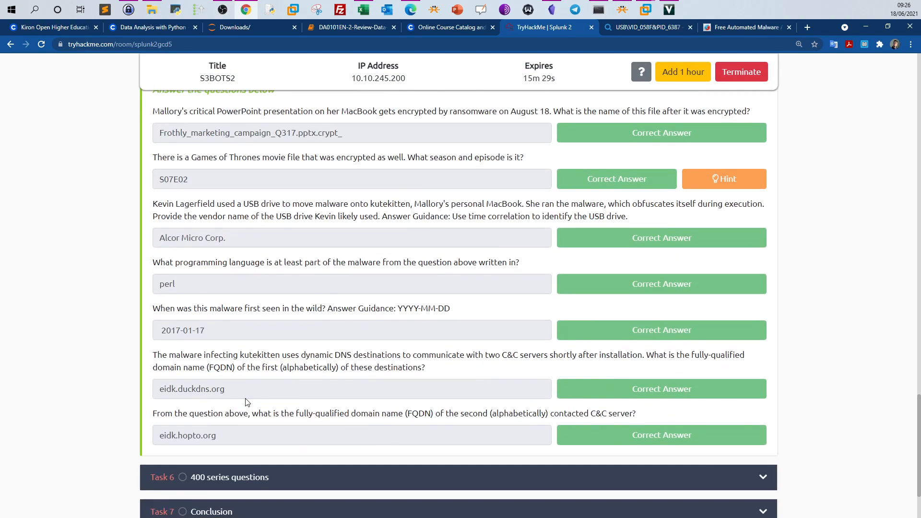
{"action": "scroll", "coordinate": [247, 402], "scroll_direction": "up", "scroll_amount": 2}
{"action": "scroll", "coordinate": [247, 402], "scroll_direction": "down", "scroll_amount": 2}
{"action": "scroll", "coordinate": [247, 402], "scroll_direction": "up", "scroll_amount": 1}
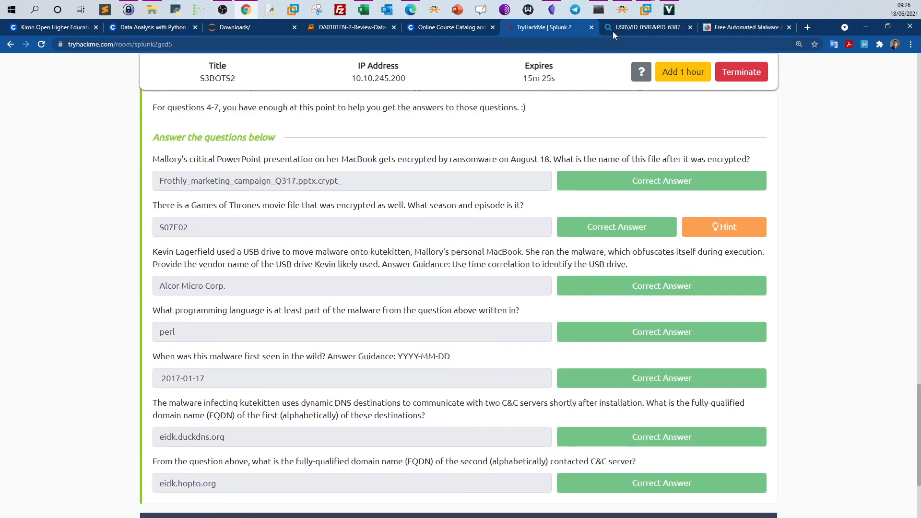
Review the search guidance for Questions 1 & 2 and return to the list of questions to answer
{"action": "scroll", "coordinate": [734, 140], "scroll_direction": "up", "scroll_amount": 9}
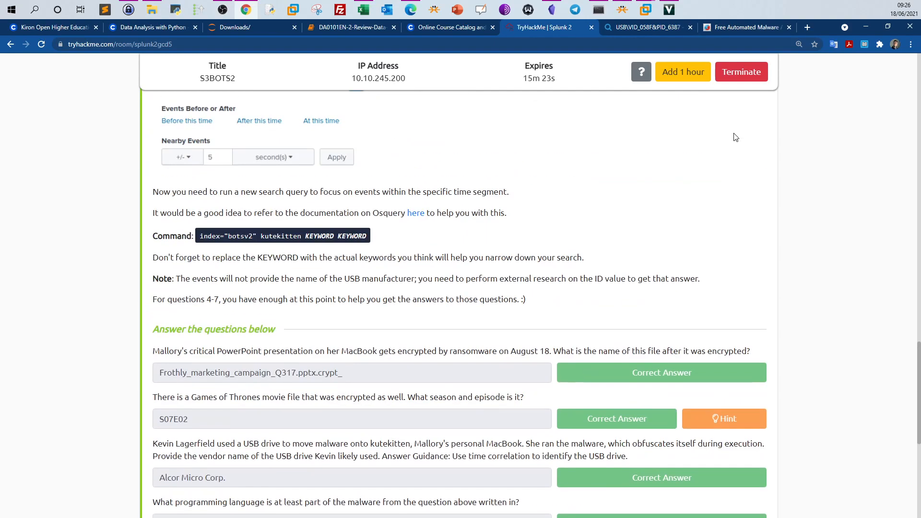
{"action": "scroll", "coordinate": [734, 140], "scroll_direction": "up", "scroll_amount": 5}
{"action": "scroll", "coordinate": [343, 126], "scroll_direction": "up", "scroll_amount": 2}
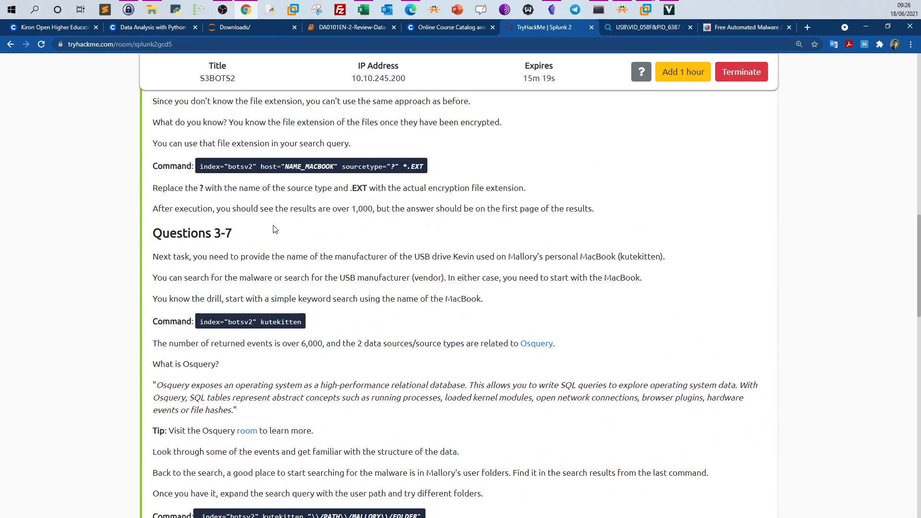
{"action": "scroll", "coordinate": [275, 230], "scroll_direction": "up", "scroll_amount": 2}
{"action": "scroll", "coordinate": [276, 231], "scroll_direction": "up", "scroll_amount": 2}
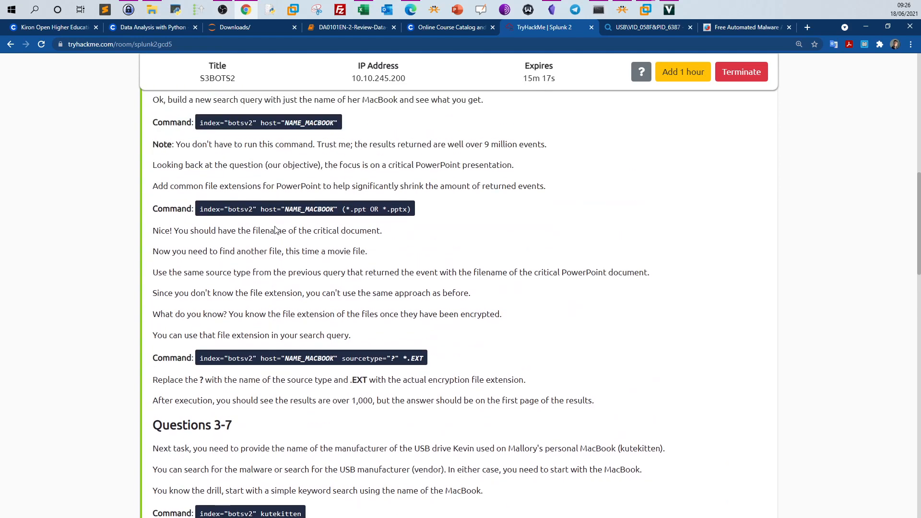
{"action": "scroll", "coordinate": [275, 226], "scroll_direction": "up", "scroll_amount": 3}
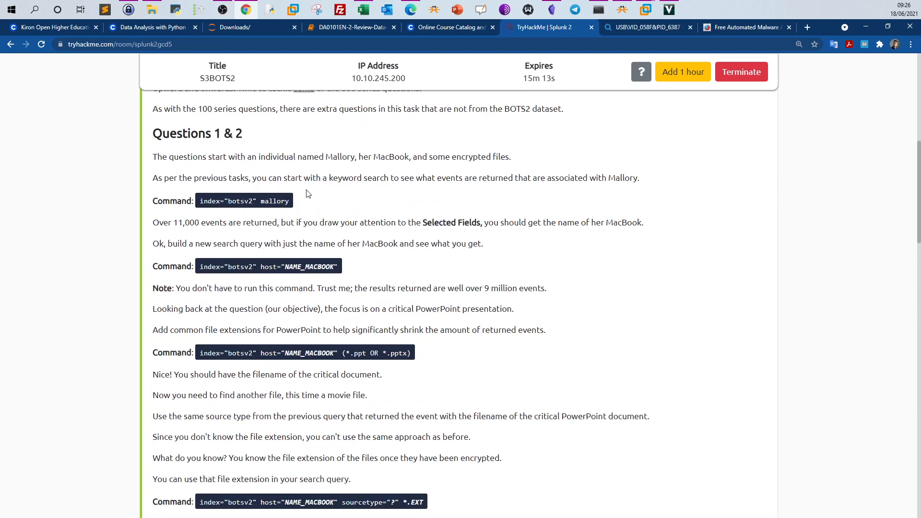
{"action": "scroll", "coordinate": [308, 194], "scroll_direction": "down", "scroll_amount": 19}
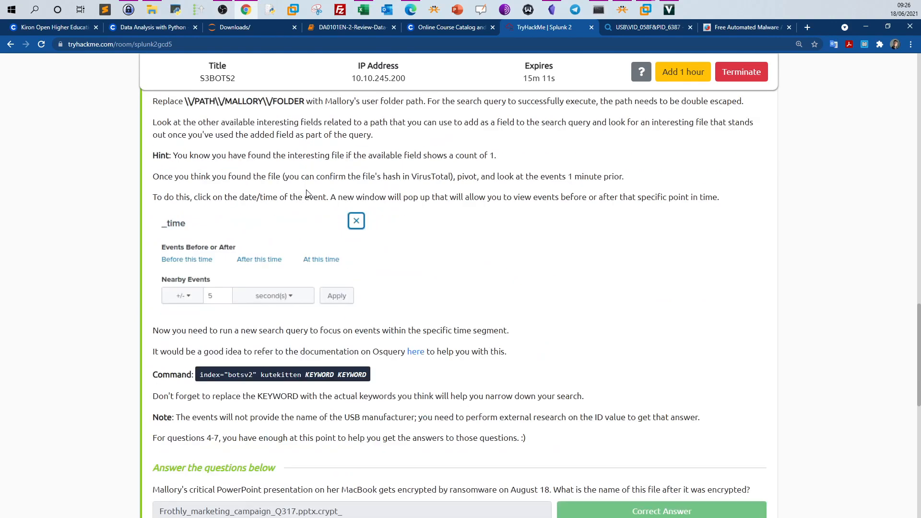
{"action": "scroll", "coordinate": [308, 192], "scroll_direction": "down", "scroll_amount": 3}
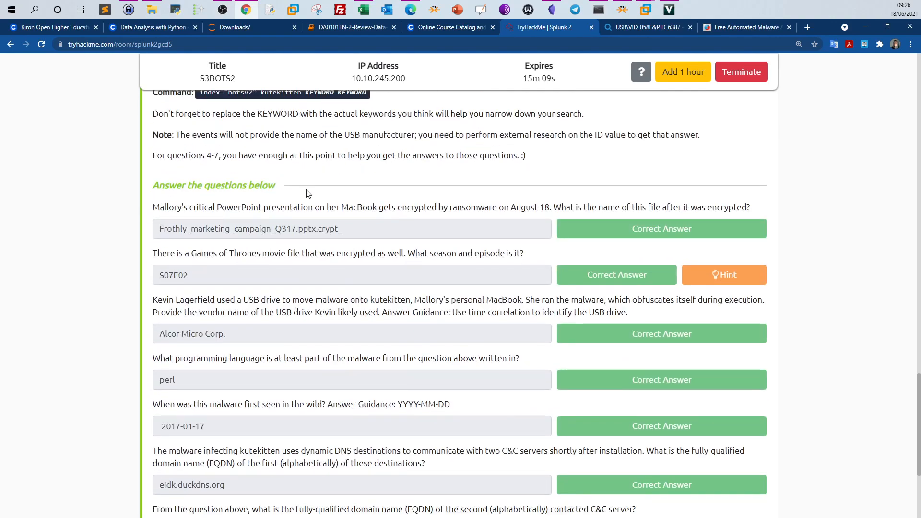
{"action": "scroll", "coordinate": [308, 194], "scroll_direction": "down", "scroll_amount": 2}
{"action": "scroll", "coordinate": [317, 192], "scroll_direction": "up", "scroll_amount": 1}
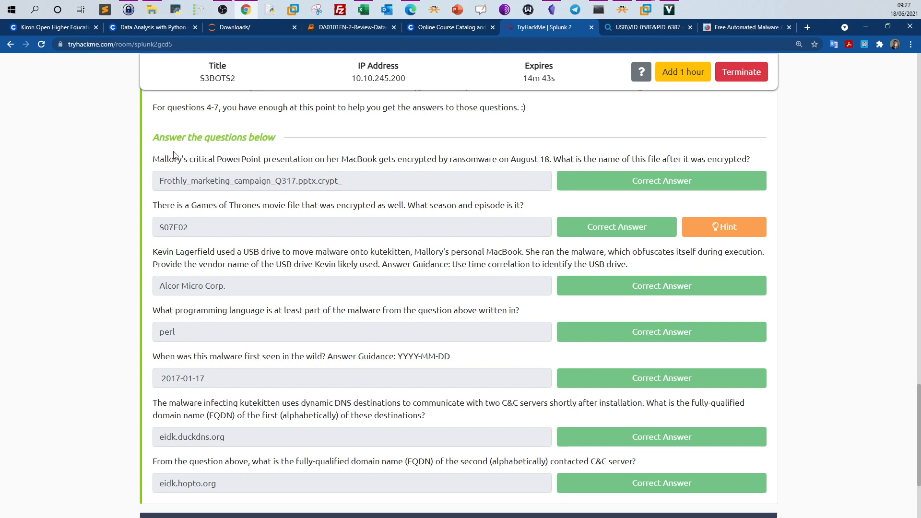
Read the first question, marking its key phrases about the PowerPoint presentation, the MacBook, the August 18 ransomware and the encryption
{"action": "left_click_drag", "start_coordinate": [159, 159], "coordinate": [489, 158]}
{"action": "left_click_drag", "start_coordinate": [550, 159], "coordinate": [463, 161]}
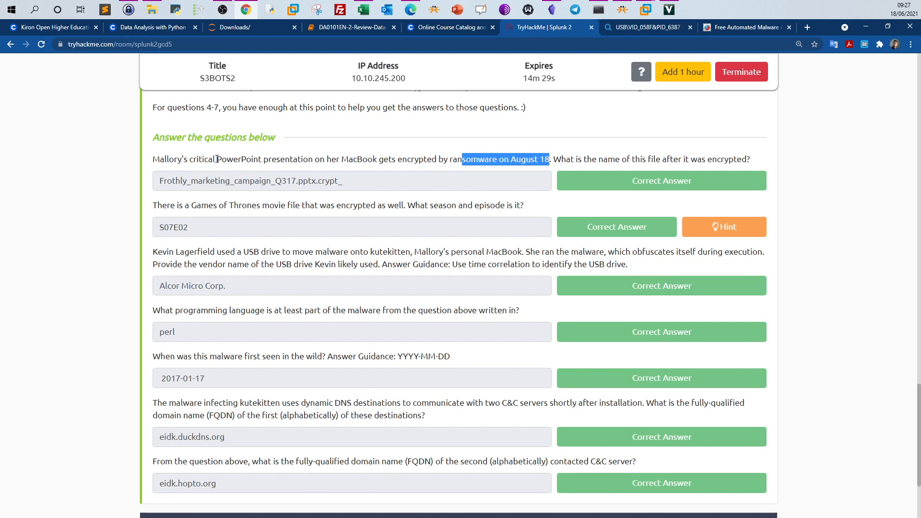
{"action": "left_click_drag", "start_coordinate": [217, 159], "coordinate": [320, 159]}
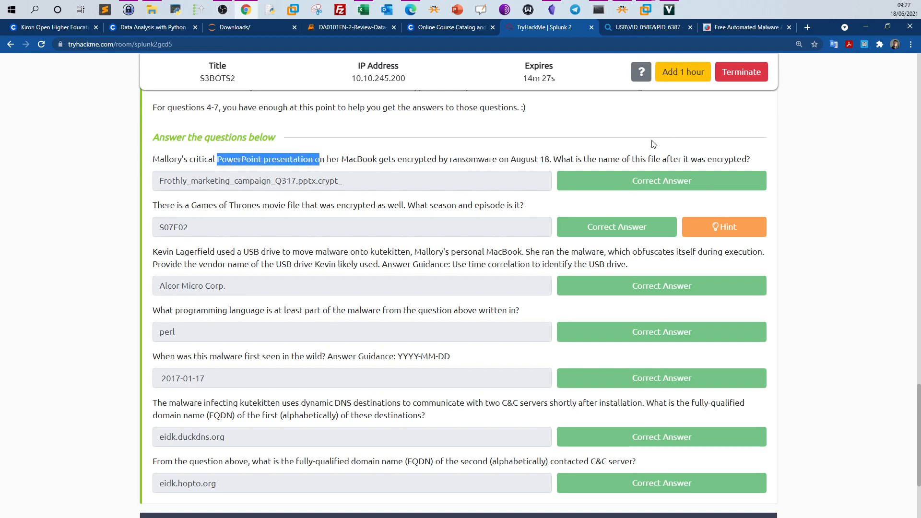
{"action": "left_click_drag", "start_coordinate": [697, 160], "coordinate": [740, 160]}
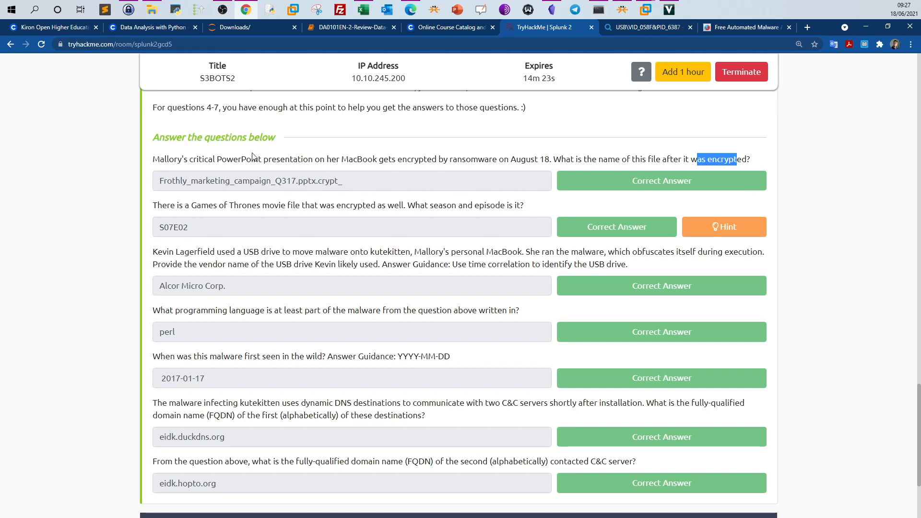
{"action": "left_click_drag", "start_coordinate": [341, 159], "coordinate": [384, 159]}
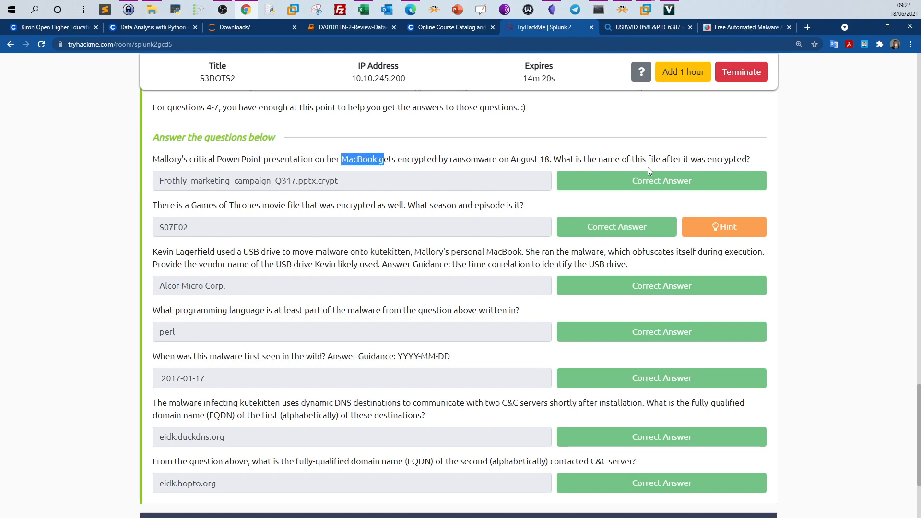
Switch to Splunk in the Kali virtual machine and cut the search query down to index="botsv2"
{"action": "left_click", "coordinate": [644, 18]}
{"action": "left_click", "coordinate": [674, 54]}
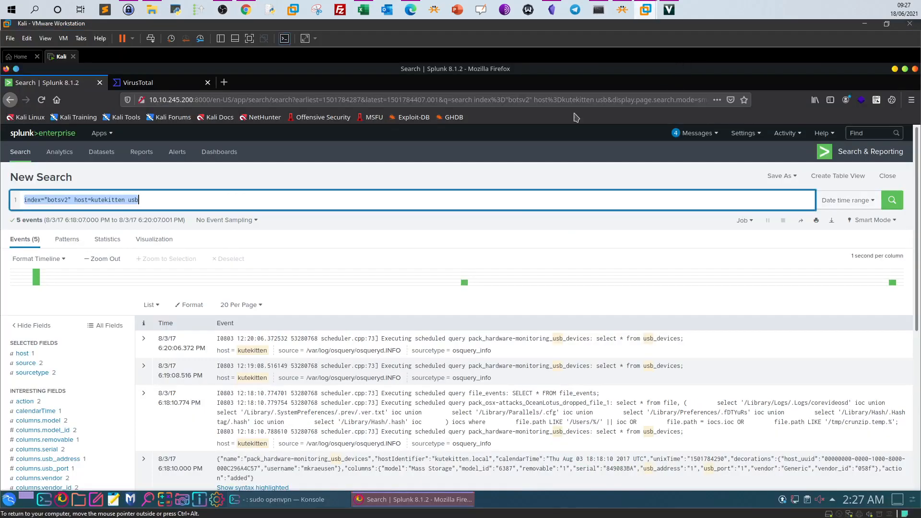
{"action": "left_click", "coordinate": [173, 198]}
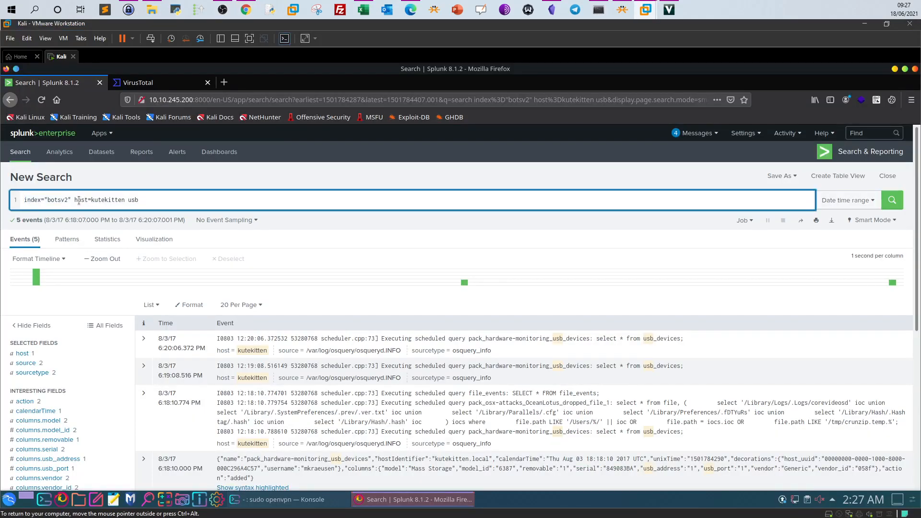
{"action": "left_click_drag", "start_coordinate": [73, 200], "coordinate": [196, 201]}
{"action": "key", "text": "BackSpace"}
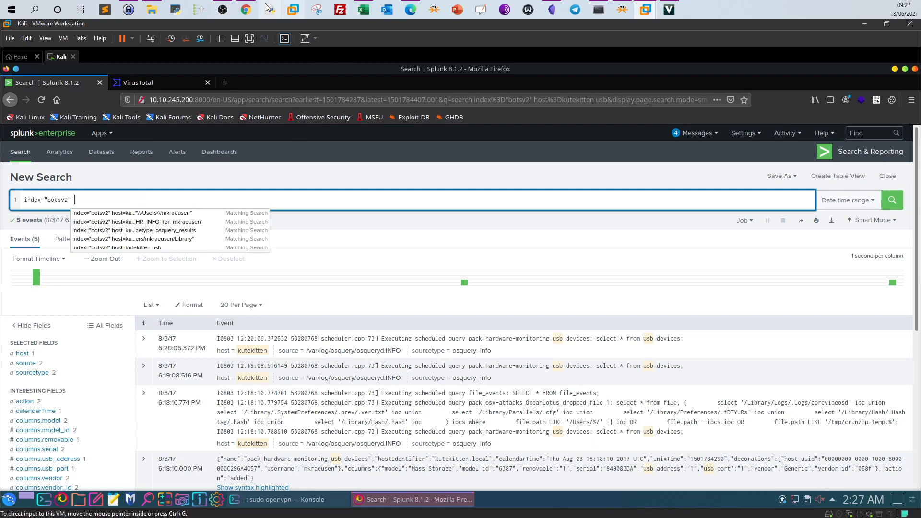
Copy the MacBook owner's first name from the first TryHackMe question and add it as a keyword to the Splunk query
{"action": "left_click", "coordinate": [246, 9]}
{"action": "left_click", "coordinate": [350, 159]}
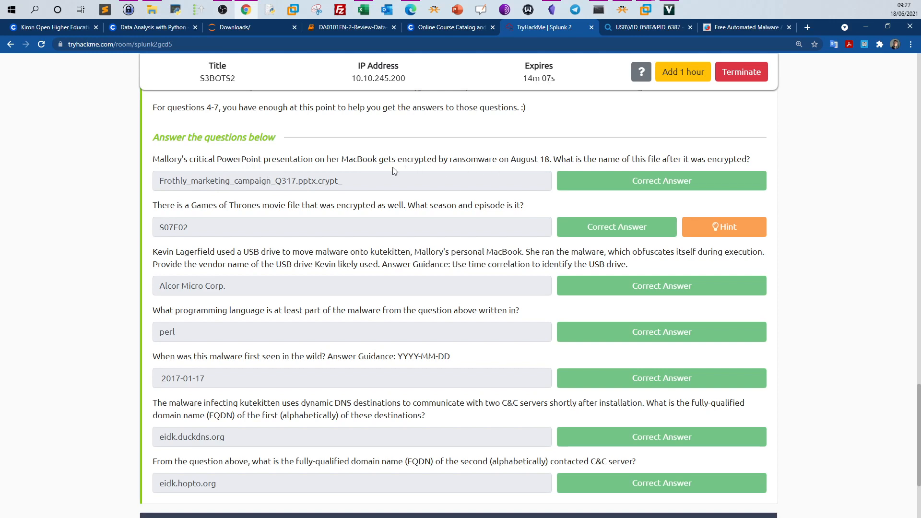
{"action": "left_click_drag", "start_coordinate": [184, 161], "coordinate": [153, 163]}
{"action": "key", "text": "ctrl+c"}
{"action": "left_click", "coordinate": [645, 10]}
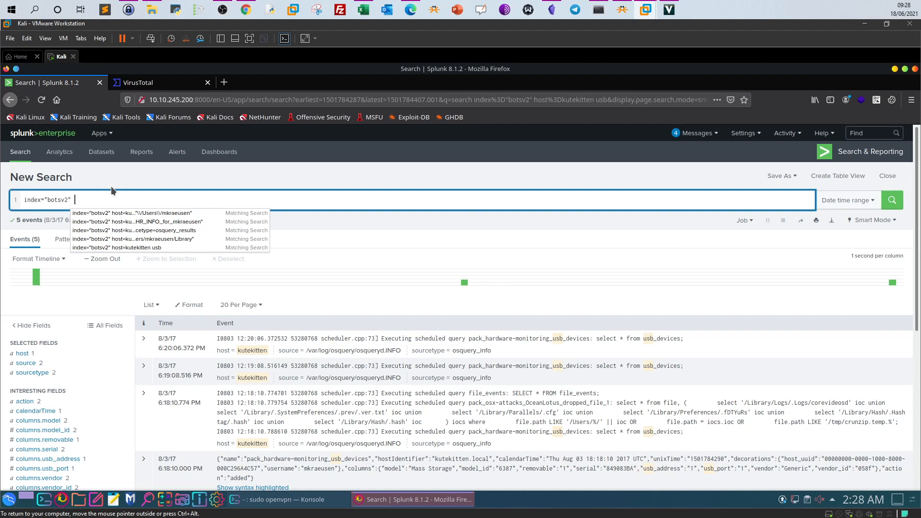
{"action": "key", "text": "ctrl+v"}
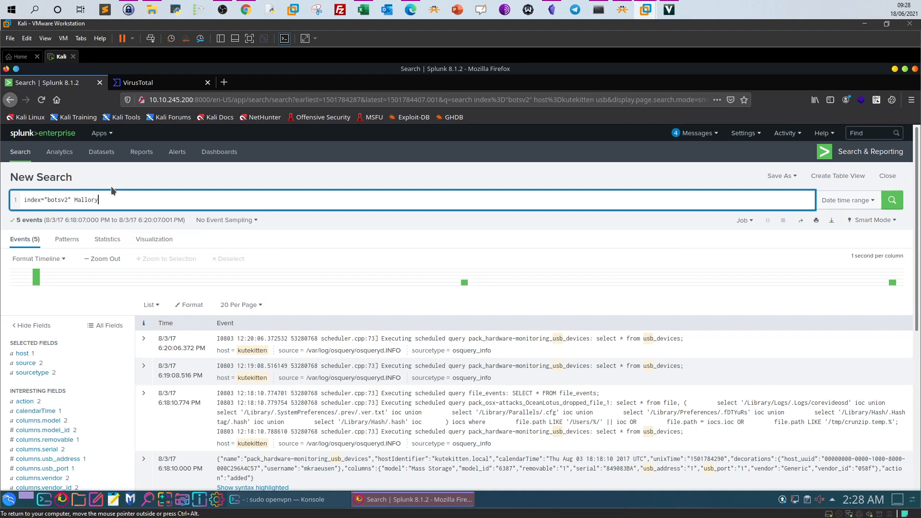
Set the search's time range to the All time preset and run the keyword search
{"action": "left_click", "coordinate": [366, 231]}
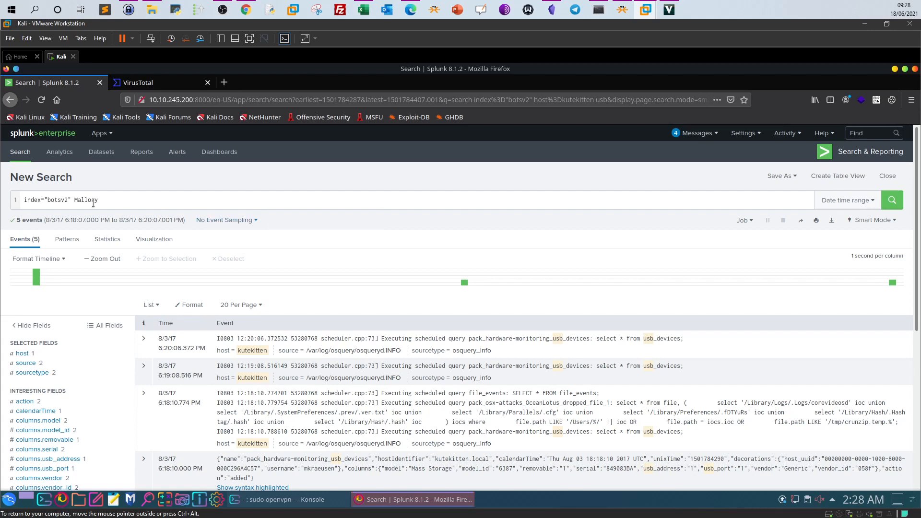
{"action": "left_click", "coordinate": [879, 205]}
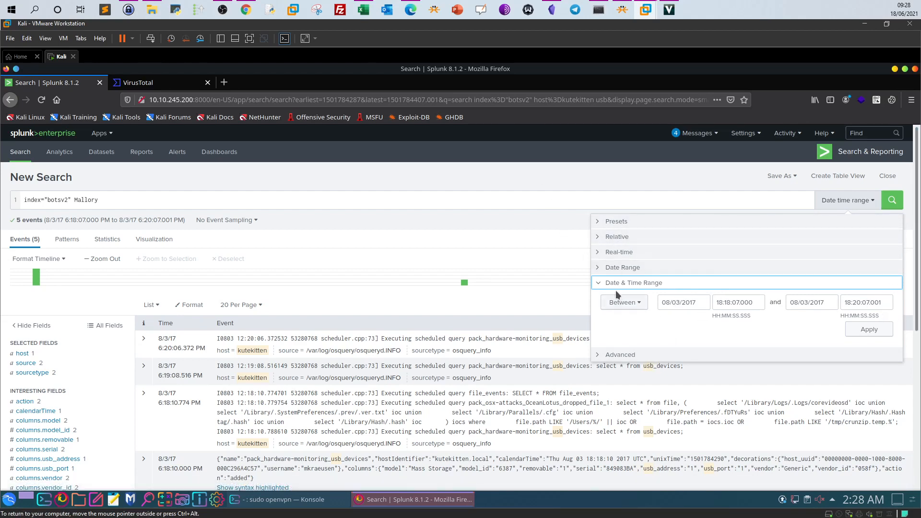
{"action": "left_click", "coordinate": [595, 267]}
{"action": "left_click", "coordinate": [601, 237]}
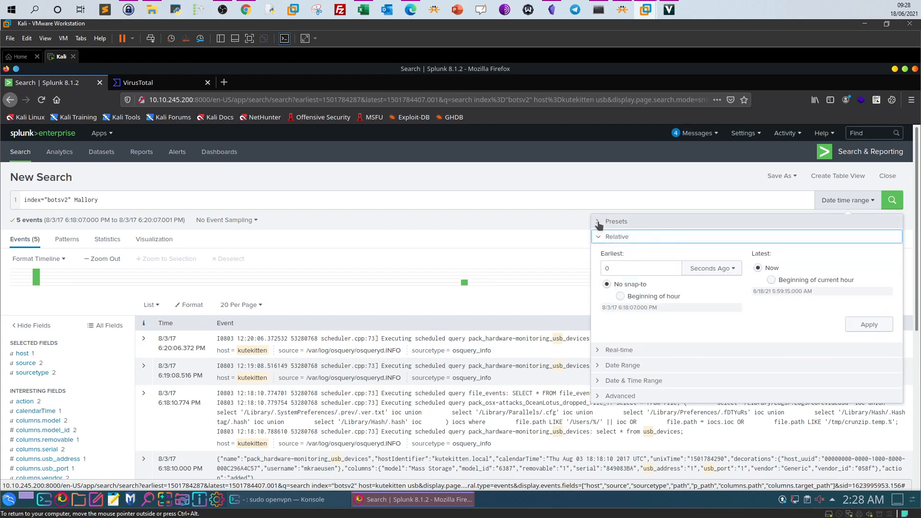
{"action": "left_click", "coordinate": [597, 221]}
{"action": "left_click", "coordinate": [824, 252]}
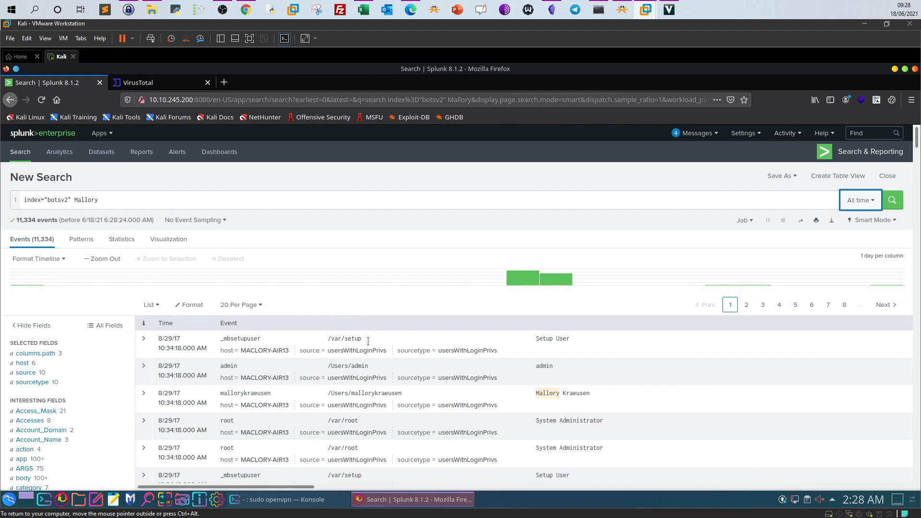
List the host field's values and narrow the search to the host MACLORY-AIR13
{"action": "scroll", "coordinate": [369, 341], "scroll_direction": "down", "scroll_amount": 1}
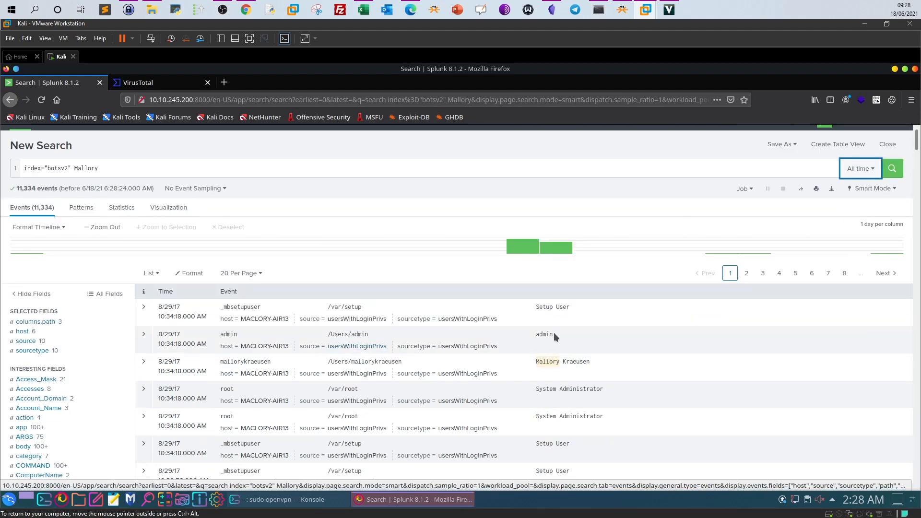
{"action": "left_click", "coordinate": [34, 354]}
{"action": "left_click", "coordinate": [21, 334]}
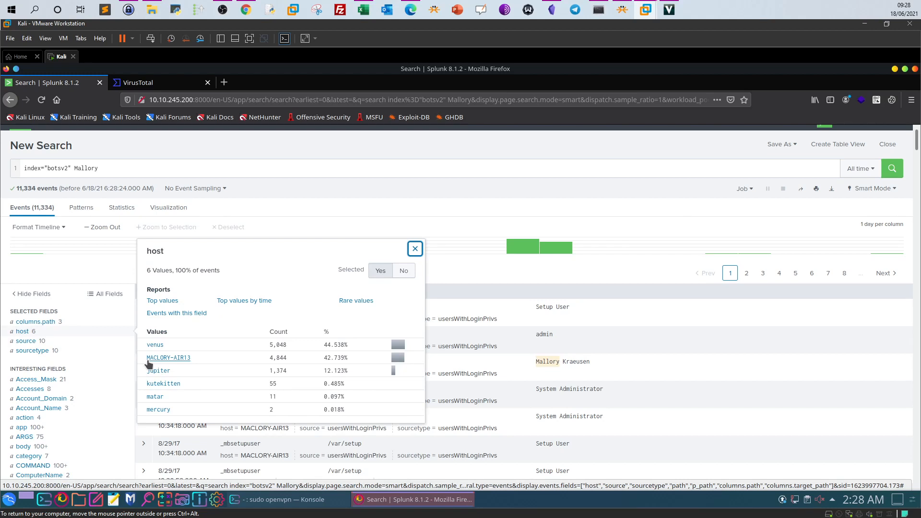
{"action": "left_click", "coordinate": [179, 359]}
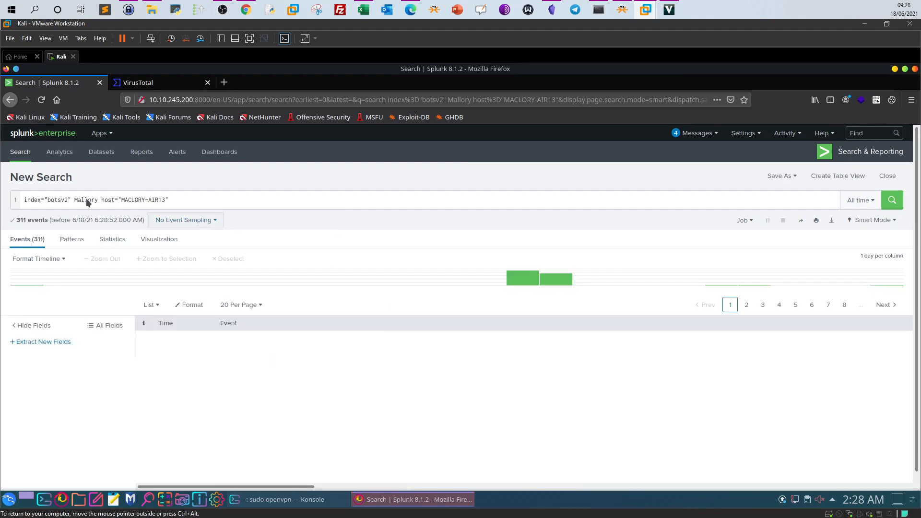
Remove the name keyword from the query and rerun the search for index="botsv2" host="MACLORY-AIR13"
{"action": "double_click", "coordinate": [87, 200]}
{"action": "type", "text": "M"}
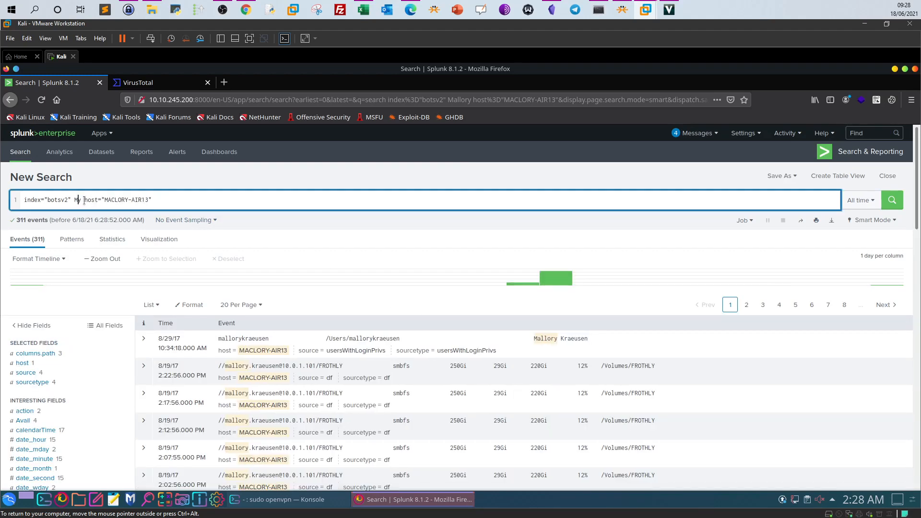
{"action": "key", "text": "BackSpace"}
{"action": "left_click", "coordinate": [892, 201]}
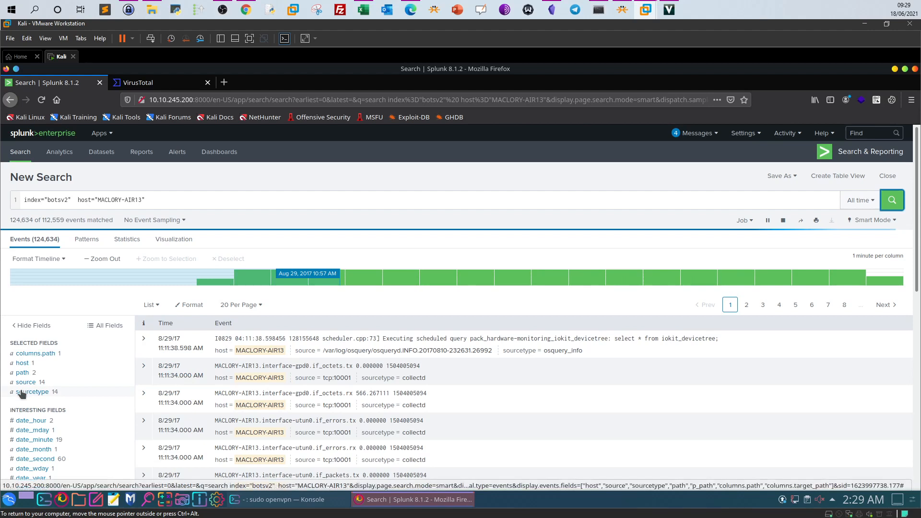
Review the sourcetype values of the MACLORY-AIR13 events and switch back to the TryHackMe questions in Chrome
{"action": "left_click", "coordinate": [22, 393]}
{"action": "scroll", "coordinate": [221, 378], "scroll_direction": "down", "scroll_amount": 1}
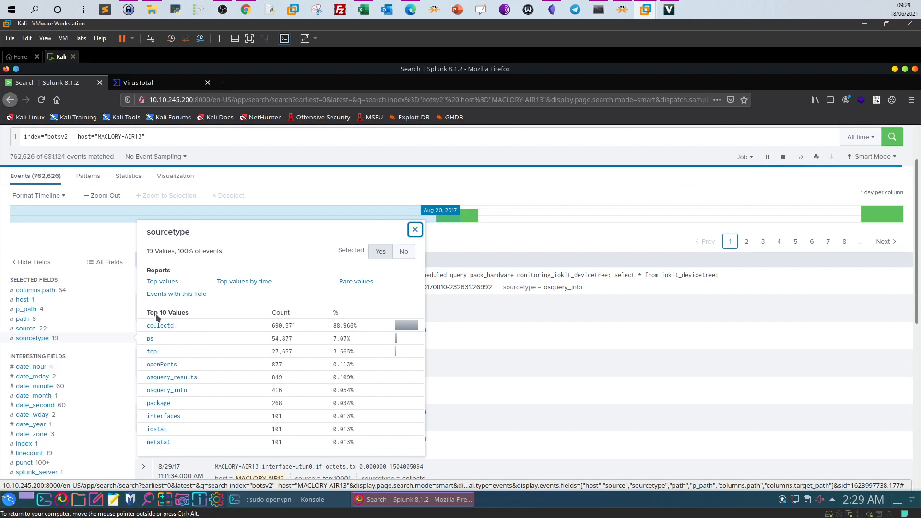
{"action": "left_click", "coordinate": [415, 230]}
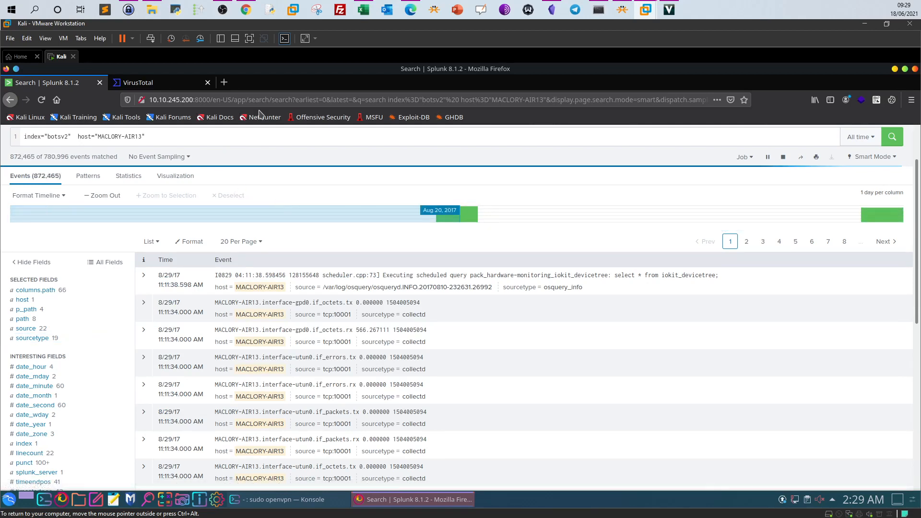
{"action": "left_click", "coordinate": [247, 9]}
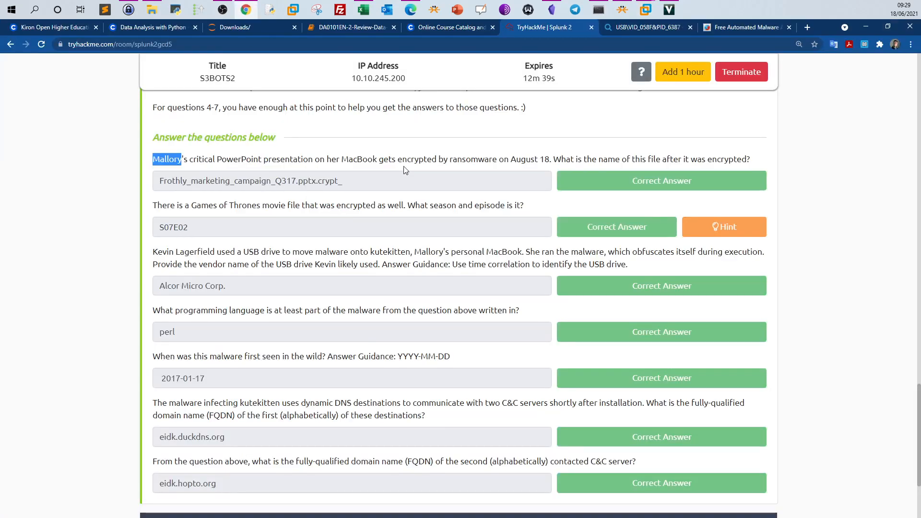
Switch to the Kali virtual machine and try to extend the MACLORY-AIR13 query with a hand-written wildcard filter for PowerPoint files
{"action": "double_click", "coordinate": [223, 159]}
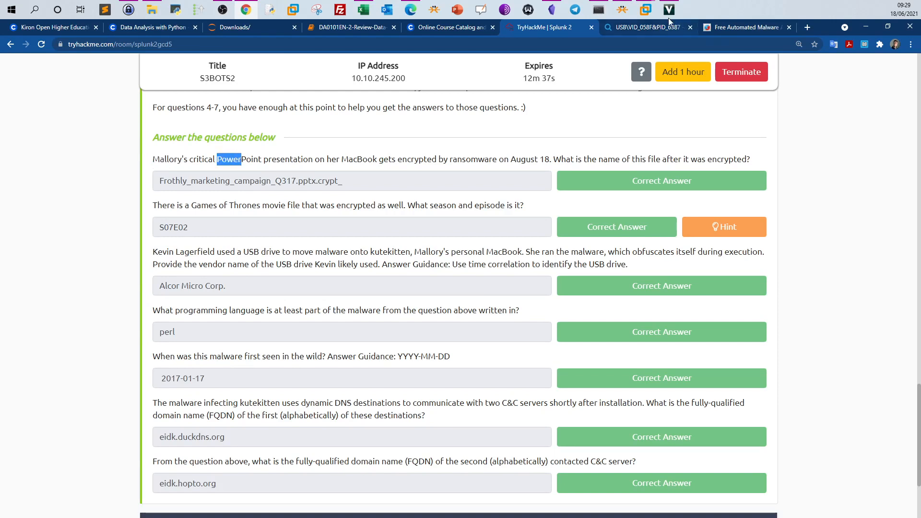
{"action": "mouse_move", "coordinate": [646, 9]}
{"action": "left_click", "coordinate": [685, 59]}
{"action": "left_click", "coordinate": [205, 140]}
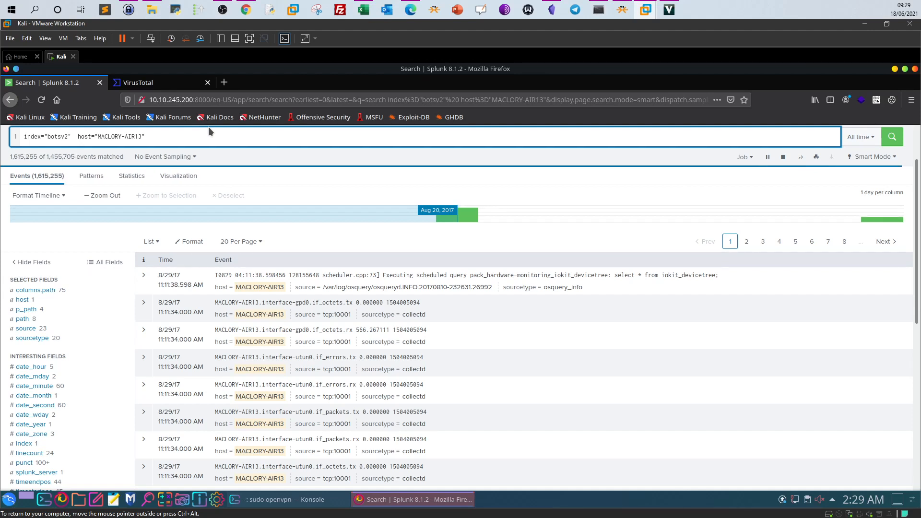
{"action": "type", "text": "(.*"}
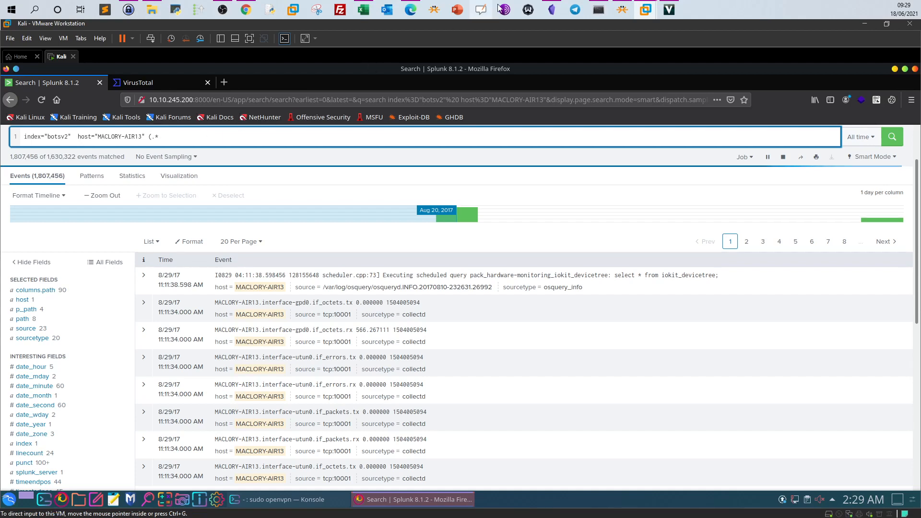
Copy the filter (*.ppt OR *.pptx) from the Splunk note in Obsidian and put it after the host term in the Splunk query
{"action": "left_click", "coordinate": [552, 9]}
{"action": "scroll", "coordinate": [528, 288], "scroll_direction": "up", "scroll_amount": 1}
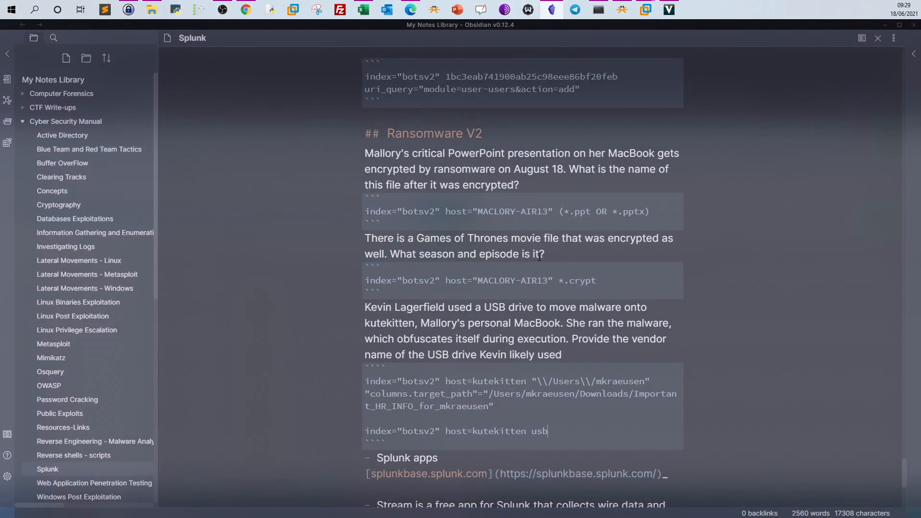
{"action": "left_click_drag", "start_coordinate": [561, 212], "coordinate": [650, 212]}
{"action": "right_click", "coordinate": [629, 209]}
{"action": "left_click", "coordinate": [649, 232]}
{"action": "left_click", "coordinate": [646, 9]}
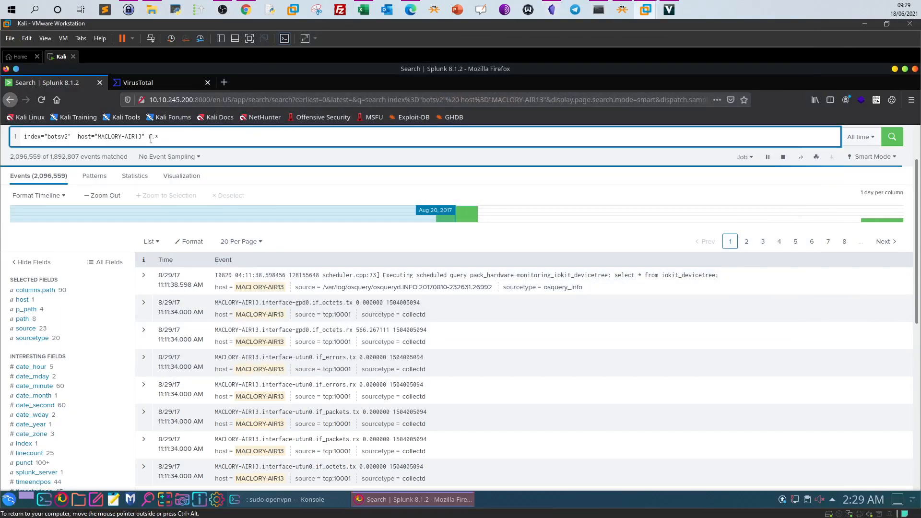
{"action": "key", "text": "ctrl+v"}
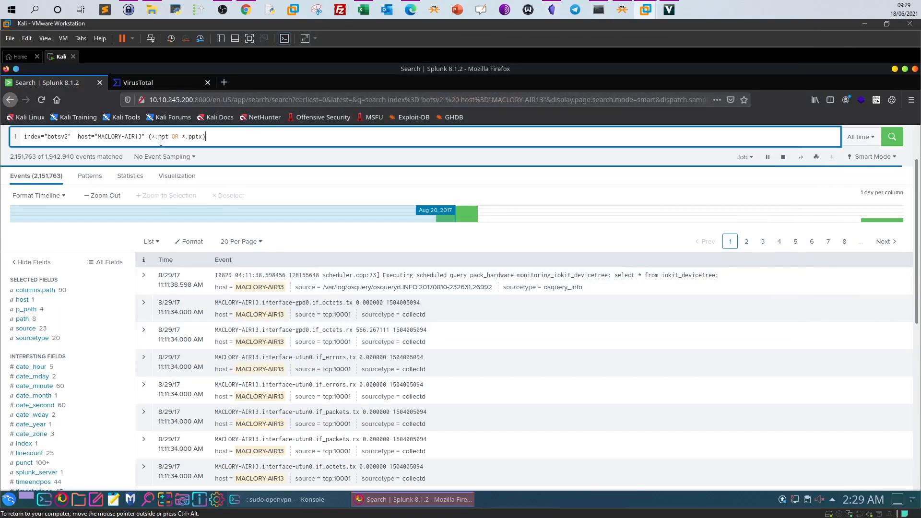
Review the ppt and pptx extension terms in the query and run the search over all time
{"action": "double_click", "coordinate": [164, 137]}
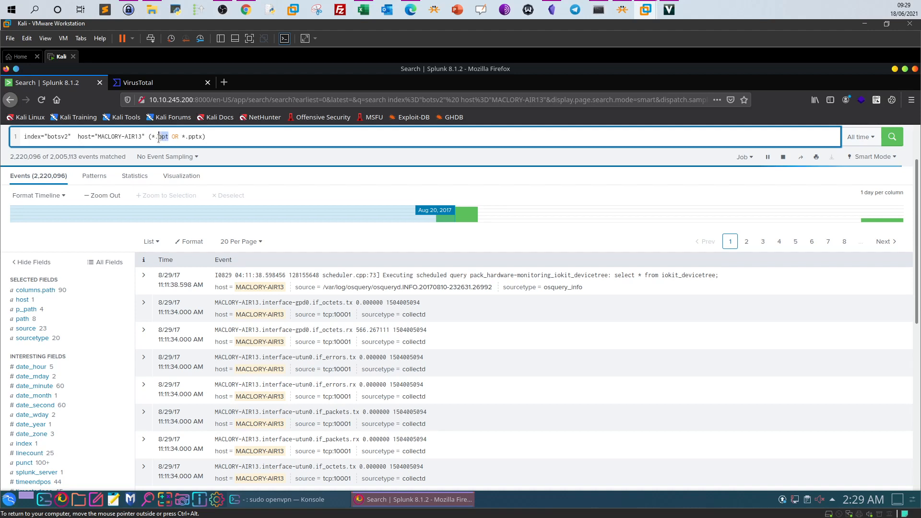
{"action": "left_click_drag", "start_coordinate": [201, 138], "coordinate": [194, 137]}
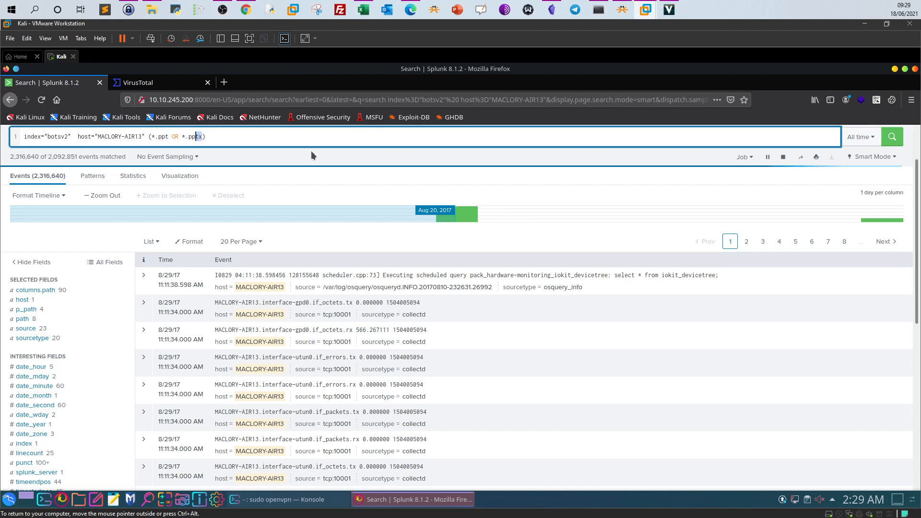
{"action": "scroll", "coordinate": [311, 152], "scroll_direction": "up", "scroll_amount": 1}
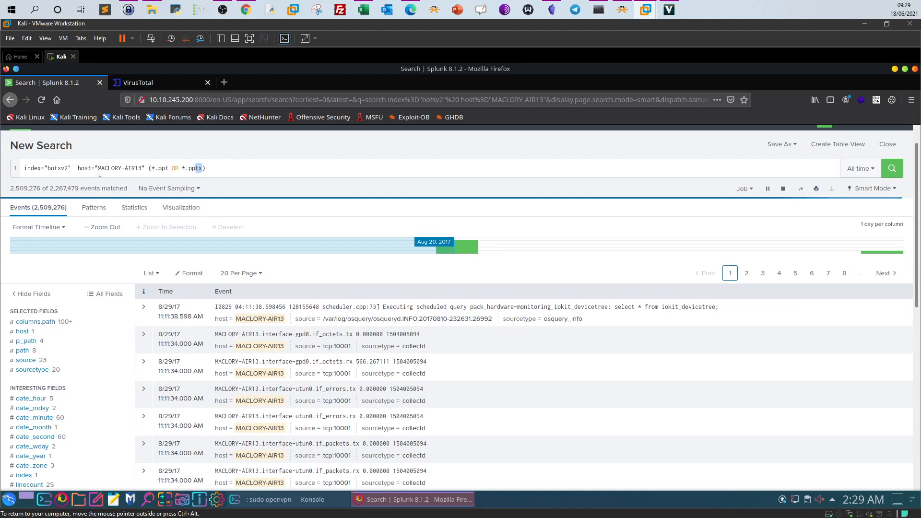
{"action": "left_click_drag", "start_coordinate": [206, 168], "coordinate": [139, 168]}
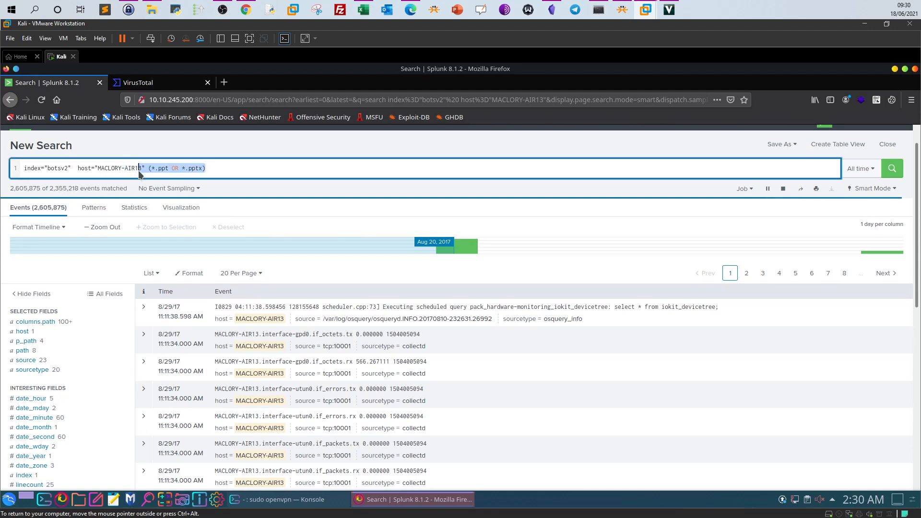
{"action": "left_click", "coordinate": [163, 168]}
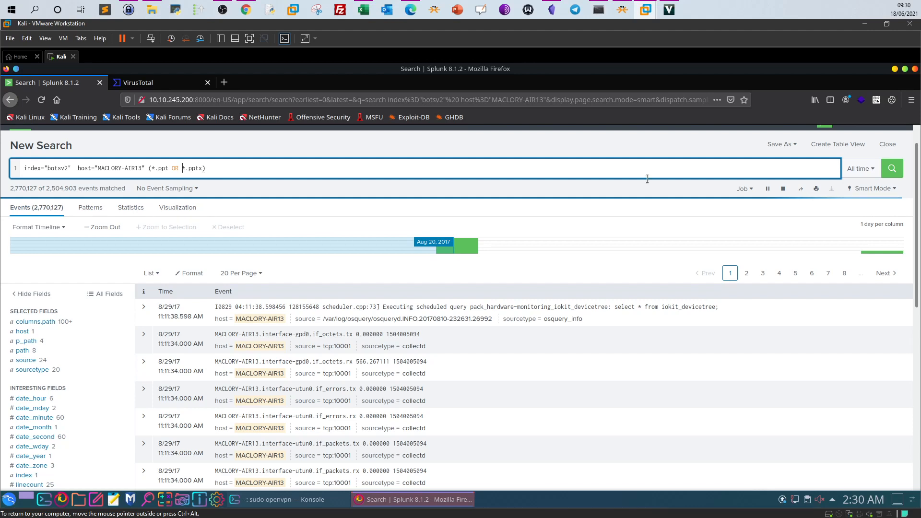
{"action": "left_click", "coordinate": [892, 168]}
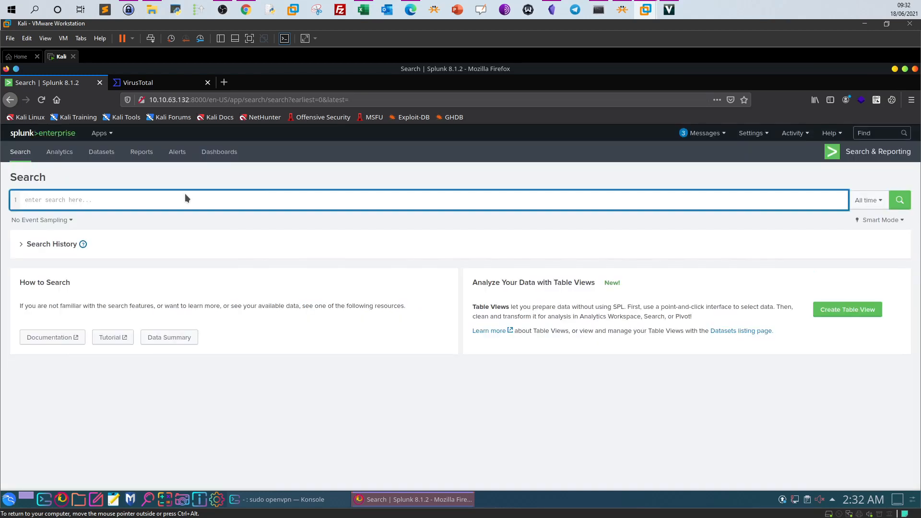
Run index="botsv2" host="MACLORY-AIR13" (*.ppt OR *.pptx) on the new Splunk instance and copy the original pptx file path from the first event
{"action": "key", "text": "ctrl+v"}
{"action": "left_click", "coordinate": [900, 201]}
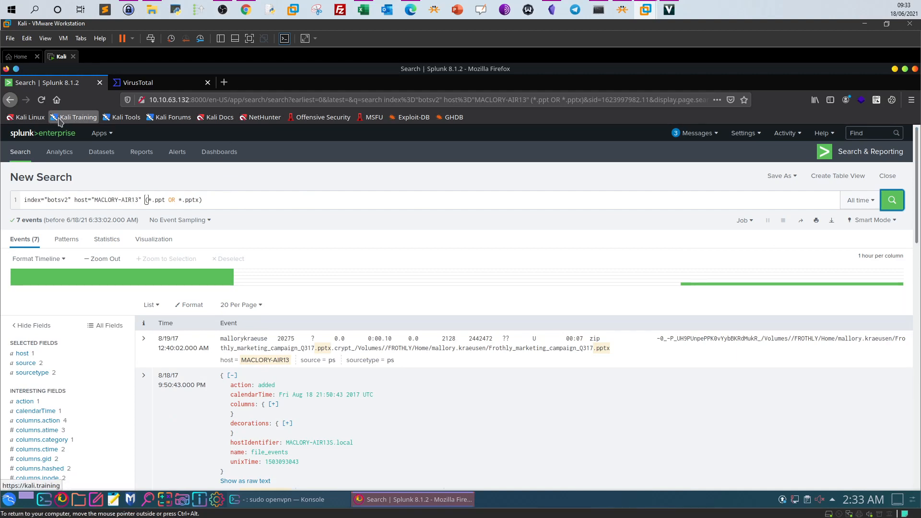
{"action": "scroll", "coordinate": [200, 234], "scroll_direction": "down", "scroll_amount": 1}
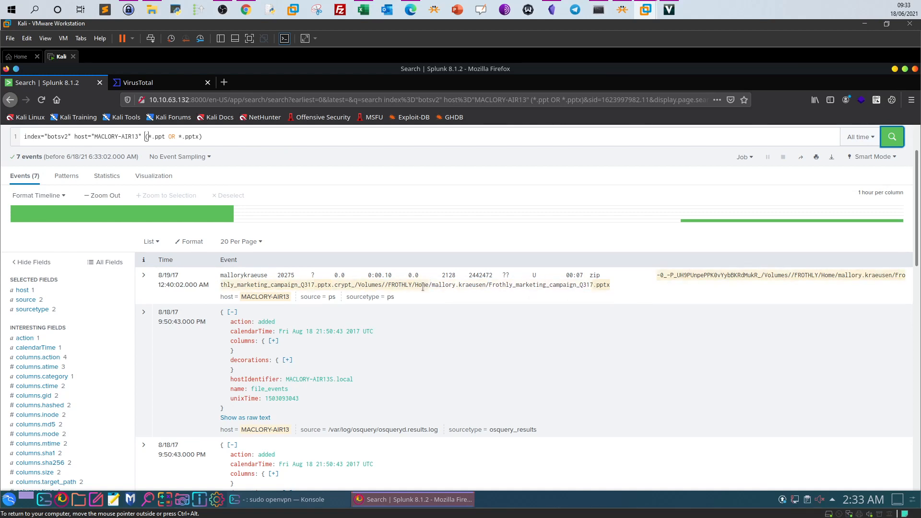
{"action": "left_click_drag", "start_coordinate": [431, 285], "coordinate": [608, 287]}
{"action": "right_click", "coordinate": [607, 287]}
{"action": "left_click", "coordinate": [619, 293]}
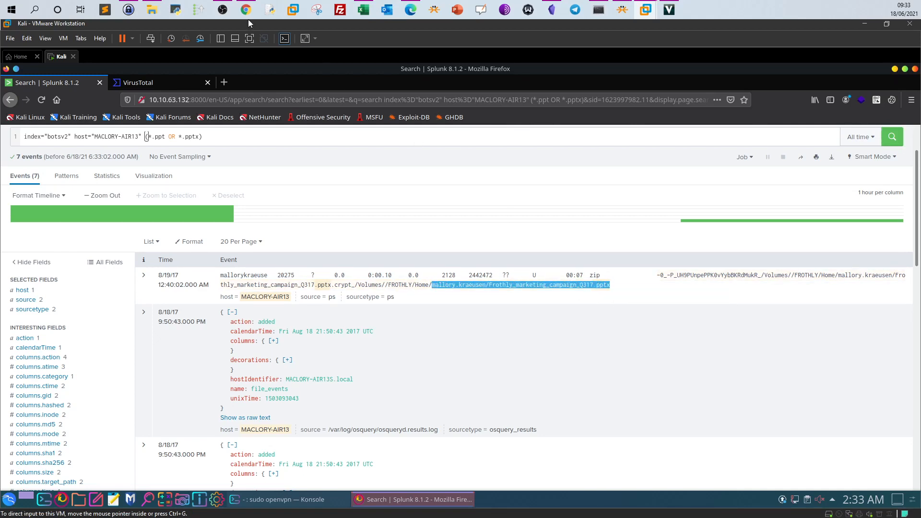
Switch to TryHackMe in Chrome, expand the 300 series questions task, and examine the question about the encrypted Games of Thrones movie file
{"action": "left_click", "coordinate": [245, 9]}
{"action": "scroll", "coordinate": [347, 246], "scroll_direction": "down", "scroll_amount": 17}
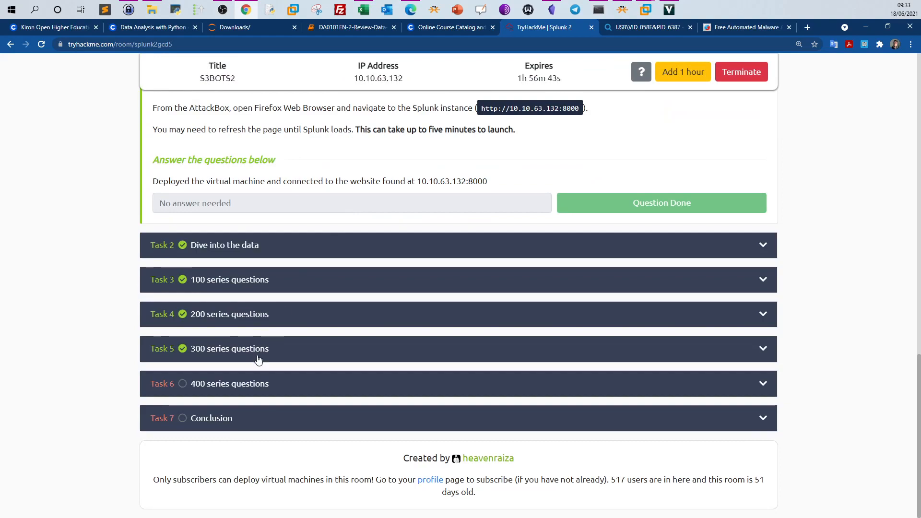
{"action": "left_click", "coordinate": [260, 352]}
{"action": "scroll", "coordinate": [281, 332], "scroll_direction": "down", "scroll_amount": 18}
{"action": "scroll", "coordinate": [348, 270], "scroll_direction": "up", "scroll_amount": 5}
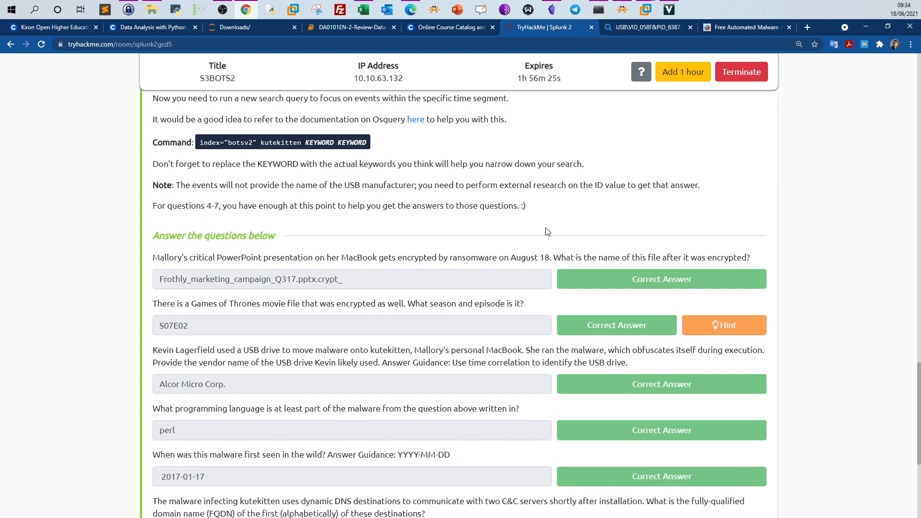
{"action": "left_click_drag", "start_coordinate": [190, 327], "coordinate": [162, 327]}
Copy the query index="botsv2" host="MACLORY-AIR13" *.crypt from the Splunk note in Obsidian and return to Splunk
{"action": "left_click", "coordinate": [646, 10]}
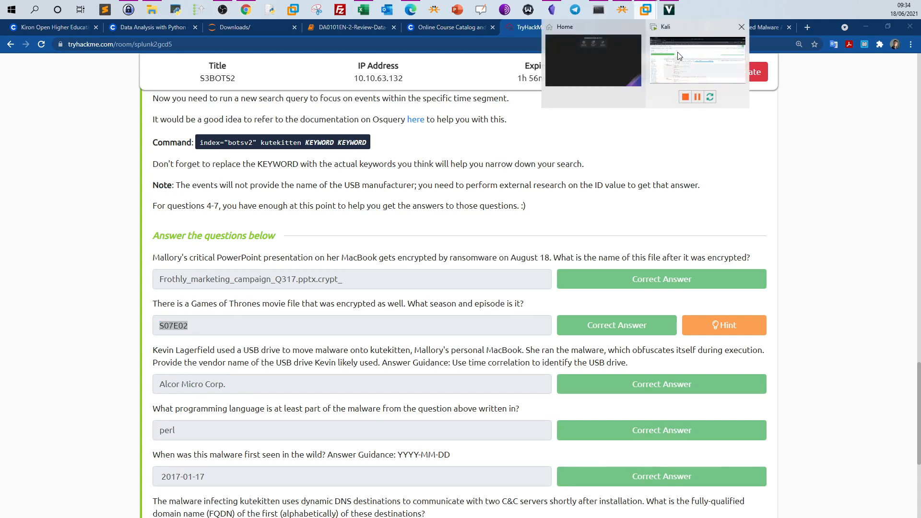
{"action": "left_click", "coordinate": [678, 55]}
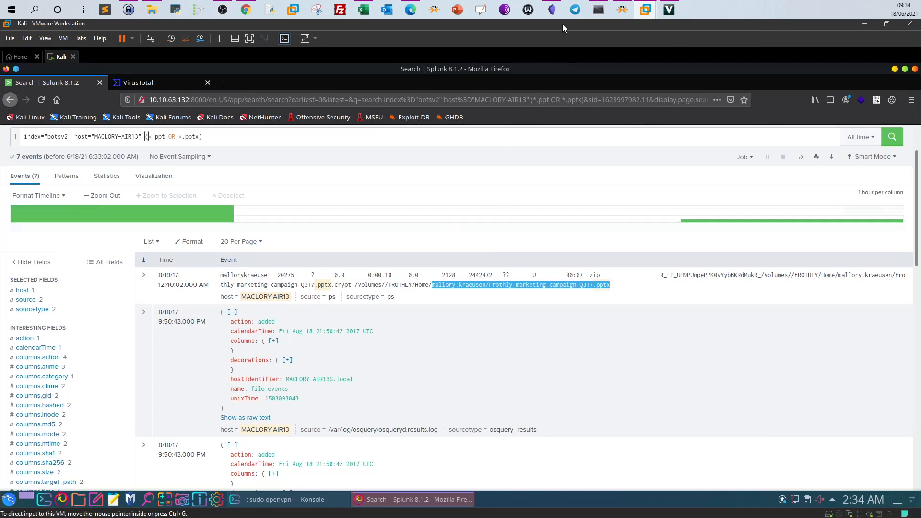
{"action": "left_click", "coordinate": [552, 10]}
{"action": "left_click_drag", "start_coordinate": [597, 281], "coordinate": [364, 281]}
{"action": "right_click", "coordinate": [375, 289]}
{"action": "left_click", "coordinate": [394, 301]}
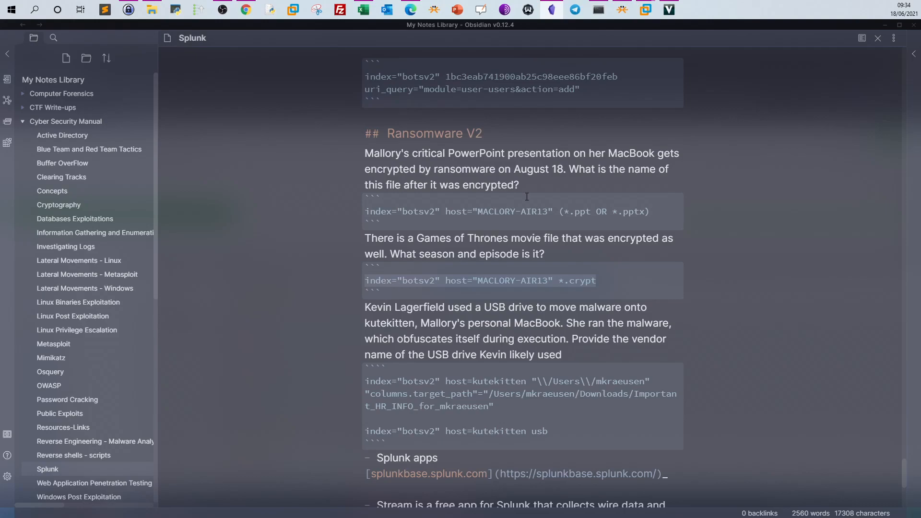
{"action": "left_click", "coordinate": [885, 25]}
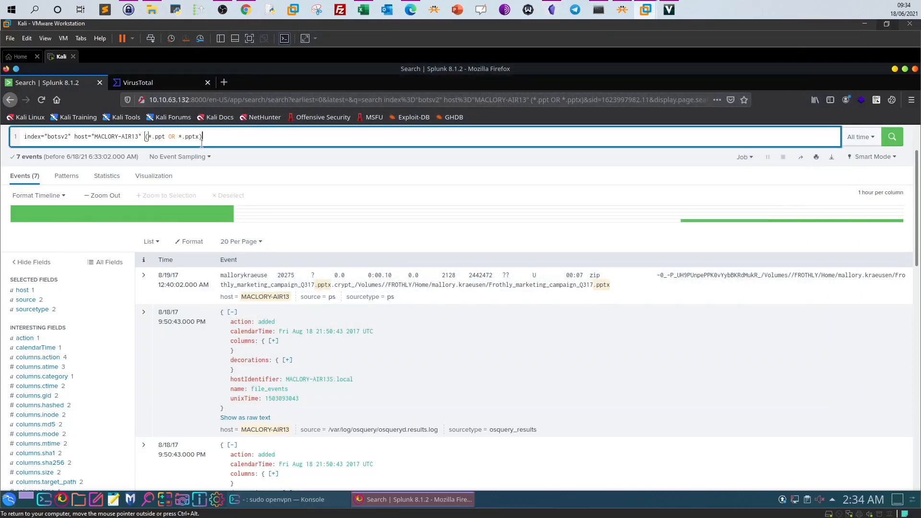
Examine the original and encrypted PowerPoint file names in the first event, including the extension added by the ransomware
{"action": "key", "text": "ctrl+a"}
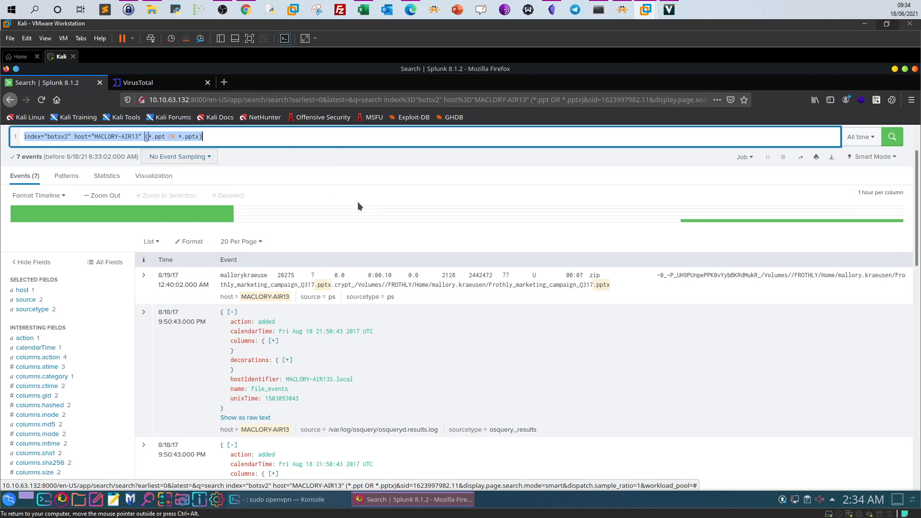
{"action": "scroll", "coordinate": [407, 261], "scroll_direction": "down", "scroll_amount": 5}
{"action": "scroll", "coordinate": [408, 261], "scroll_direction": "up", "scroll_amount": 5}
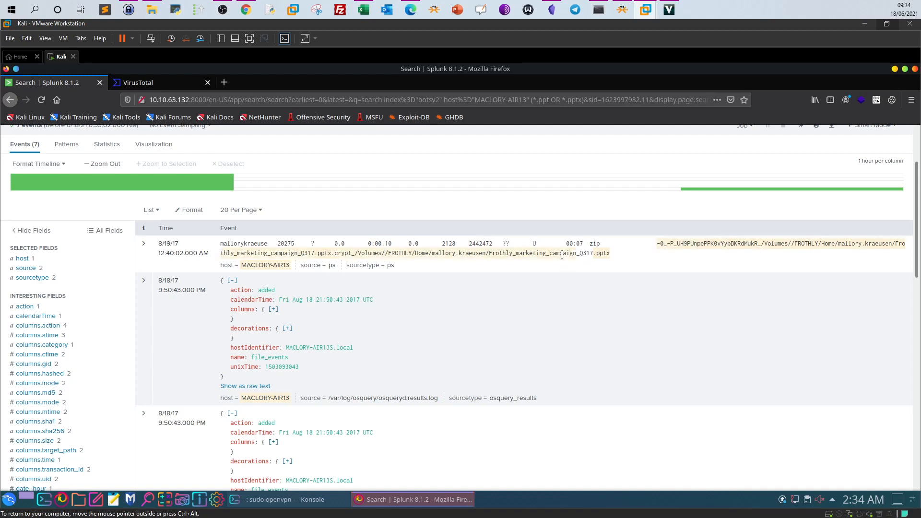
{"action": "left_click_drag", "start_coordinate": [489, 254], "coordinate": [912, 248]}
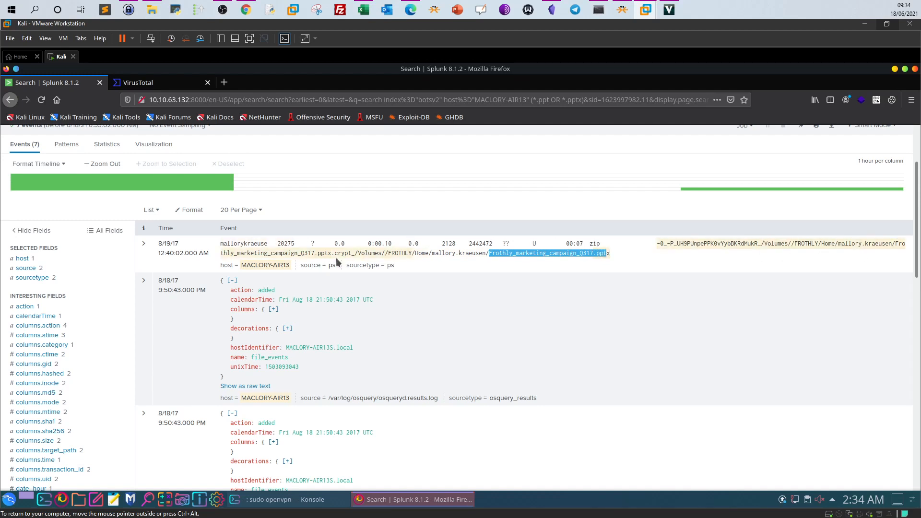
{"action": "left_click_drag", "start_coordinate": [219, 254], "coordinate": [354, 253]}
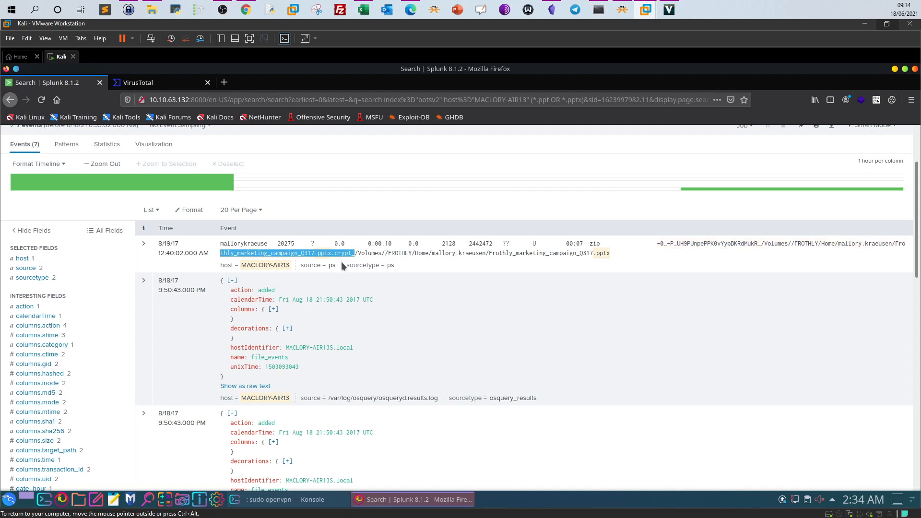
{"action": "left_click", "coordinate": [332, 253]}
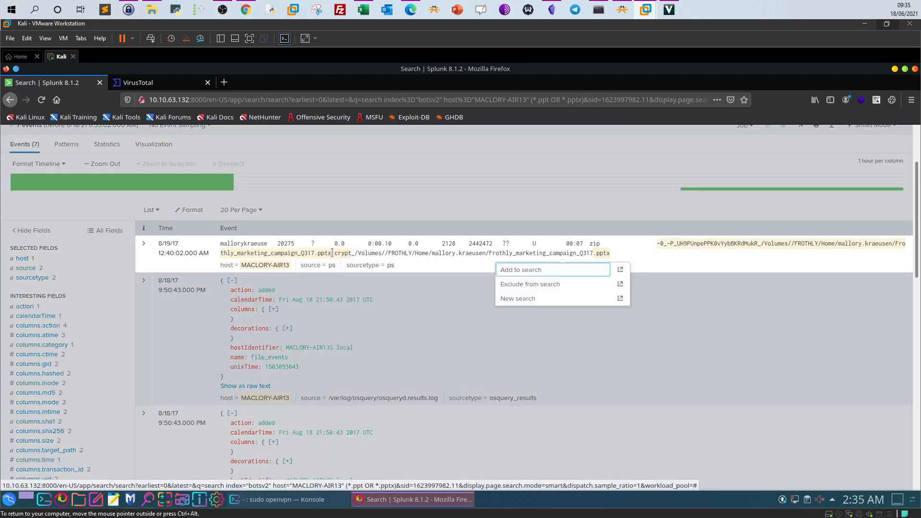
{"action": "left_click", "coordinate": [405, 209]}
{"action": "left_click_drag", "start_coordinate": [334, 254], "coordinate": [351, 253]}
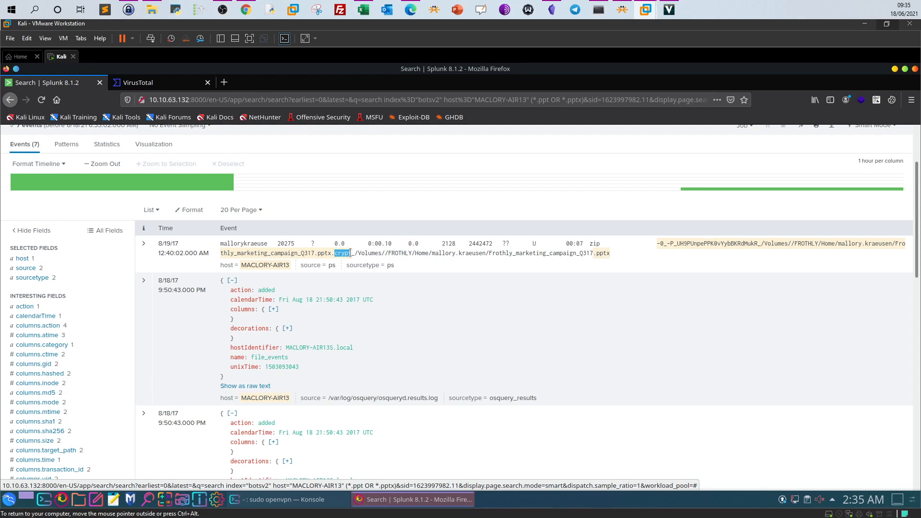
Replace the search query with index="botsv2" host="MACLORY-AIR13" *.crypt and run it over all time
{"action": "scroll", "coordinate": [351, 253], "scroll_direction": "up", "scroll_amount": 1}
{"action": "left_click", "coordinate": [219, 137]}
{"action": "key", "text": "ctrl+a"}
{"action": "key", "text": "ctrl+v"}
{"action": "scroll", "coordinate": [220, 151], "scroll_direction": "up", "scroll_amount": 2}
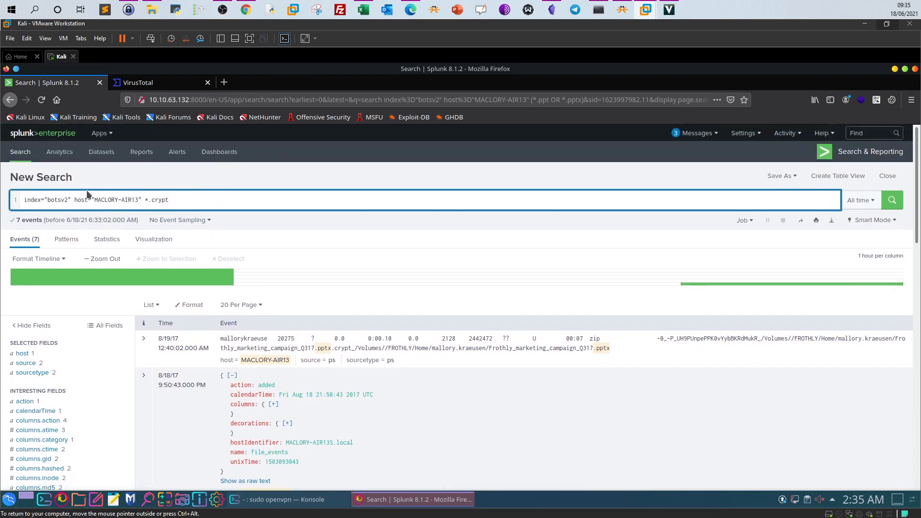
{"action": "left_click_drag", "start_coordinate": [74, 200], "coordinate": [138, 200]}
{"action": "left_click", "coordinate": [246, 201]}
{"action": "type", "text": "t"}
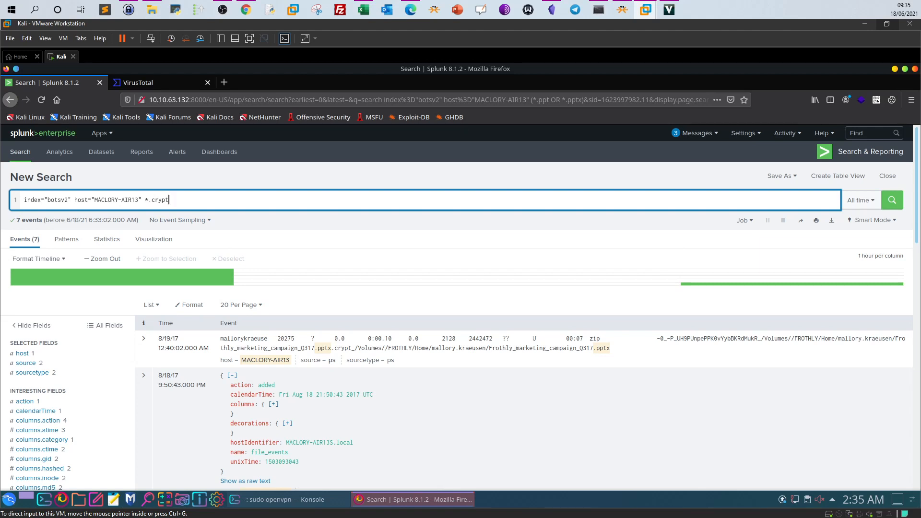
{"action": "left_click", "coordinate": [892, 200]}
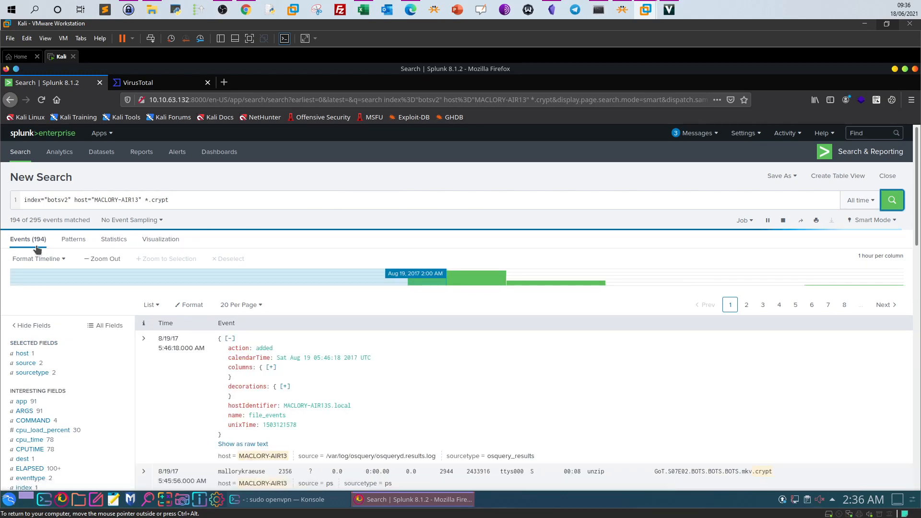
Look through the events matching *.crypt for the encrypted movie file and list the sourcetype field's values
{"action": "scroll", "coordinate": [282, 307], "scroll_direction": "down", "scroll_amount": 3}
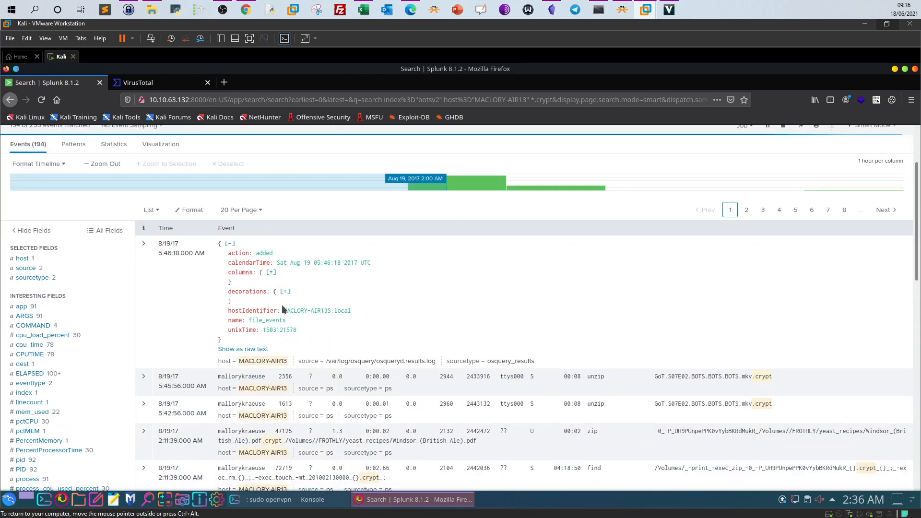
{"action": "scroll", "coordinate": [280, 278], "scroll_direction": "down", "scroll_amount": 5}
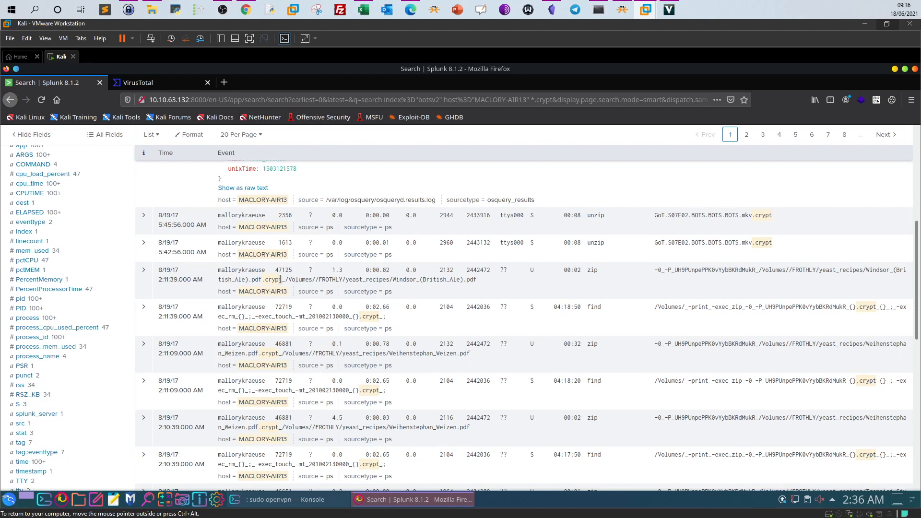
{"action": "scroll", "coordinate": [280, 279], "scroll_direction": "up", "scroll_amount": 4}
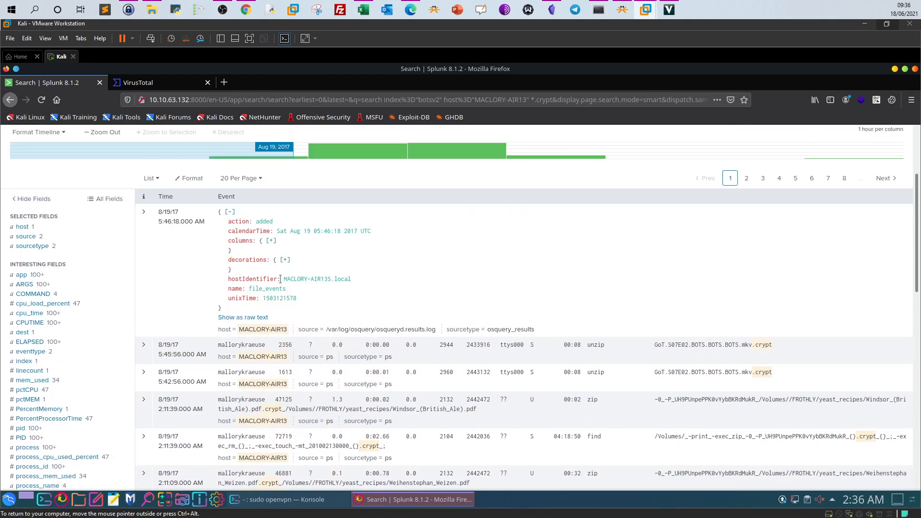
{"action": "scroll", "coordinate": [281, 279], "scroll_direction": "up", "scroll_amount": 2}
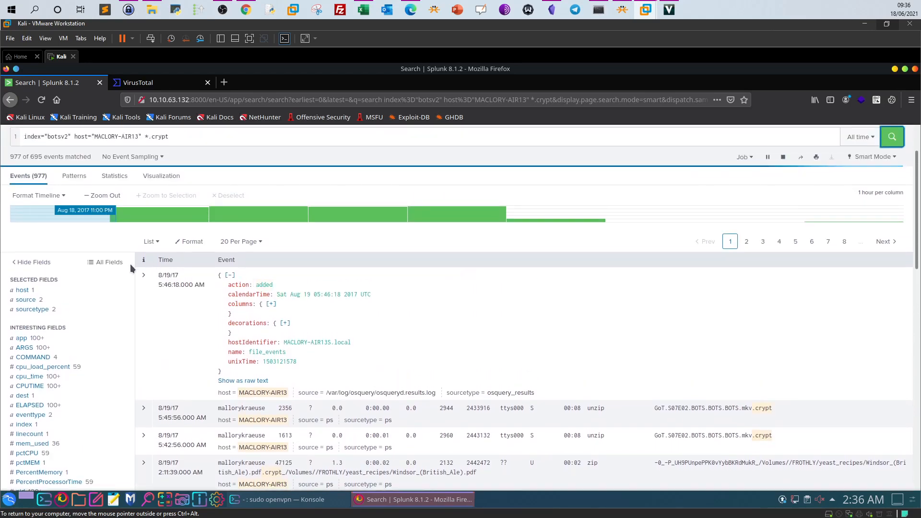
{"action": "left_click", "coordinate": [32, 309]}
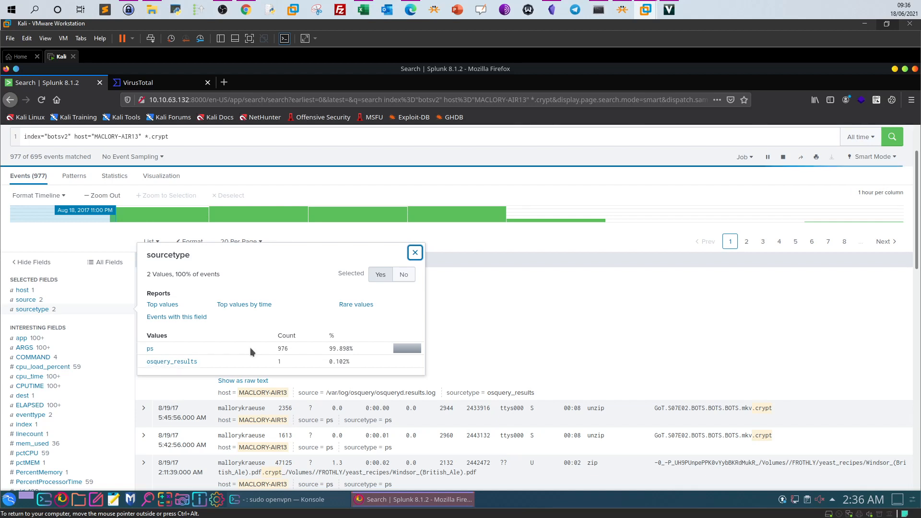
Narrow the *.crypt search to sourcetype=ps and look through the matching events for the encrypted movie file
{"action": "left_click", "coordinate": [150, 348]}
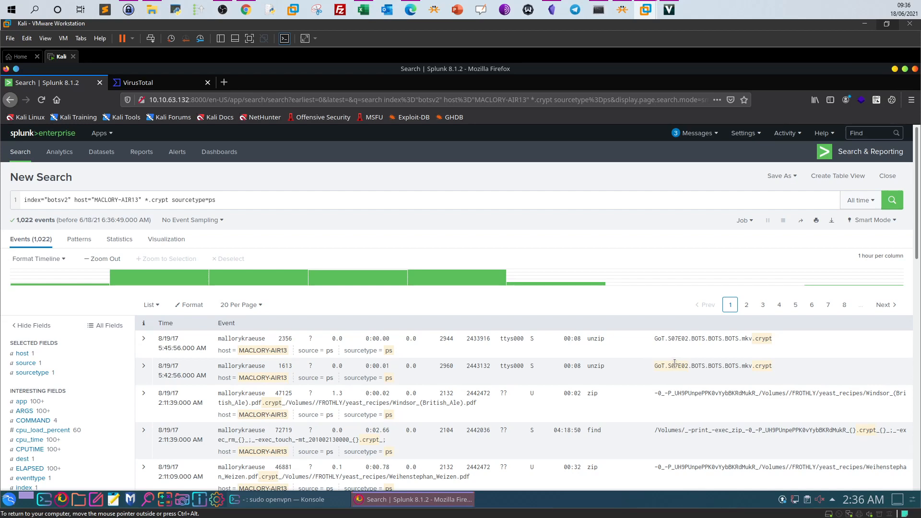
{"action": "scroll", "coordinate": [675, 364], "scroll_direction": "down", "scroll_amount": 3}
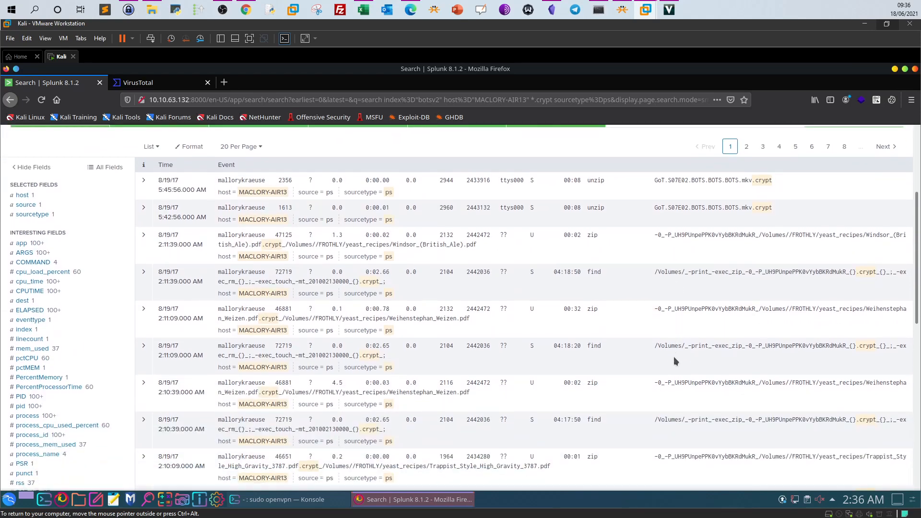
{"action": "scroll", "coordinate": [674, 360], "scroll_direction": "up", "scroll_amount": 1}
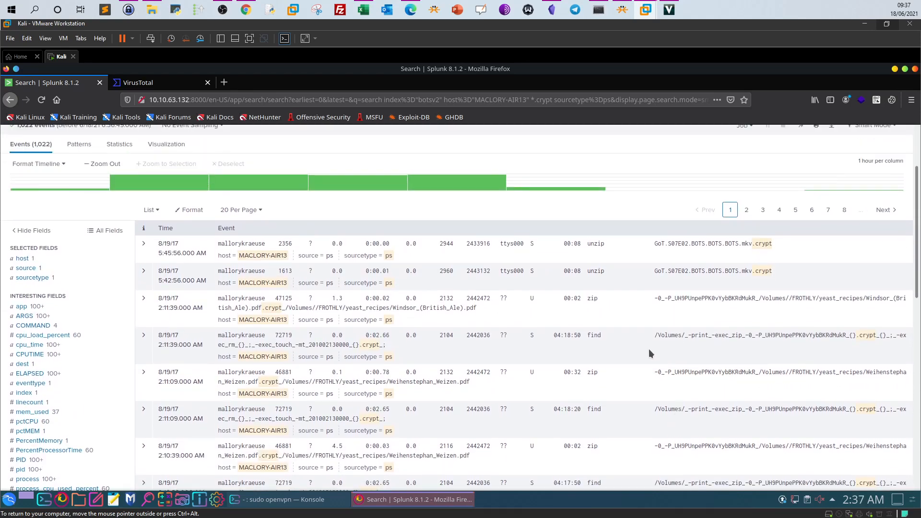
{"action": "scroll", "coordinate": [470, 317], "scroll_direction": "down", "scroll_amount": 8}
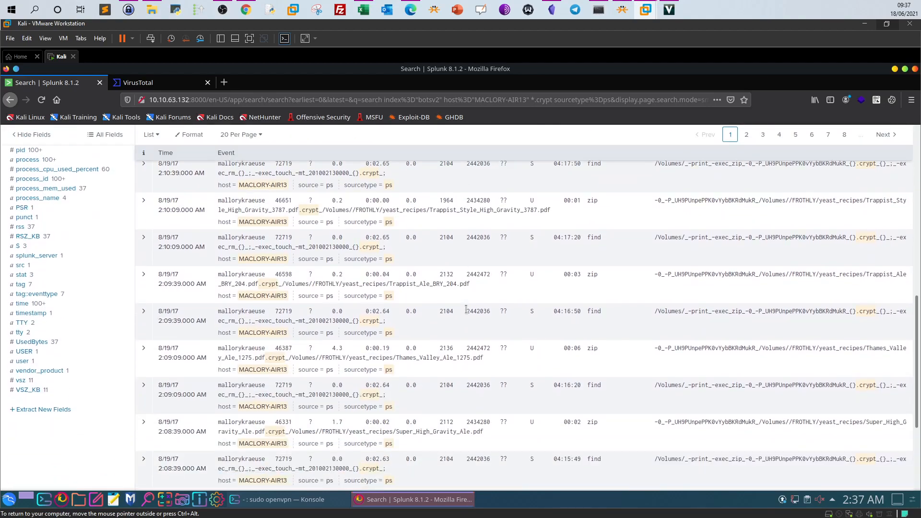
{"action": "scroll", "coordinate": [465, 309], "scroll_direction": "up", "scroll_amount": 1}
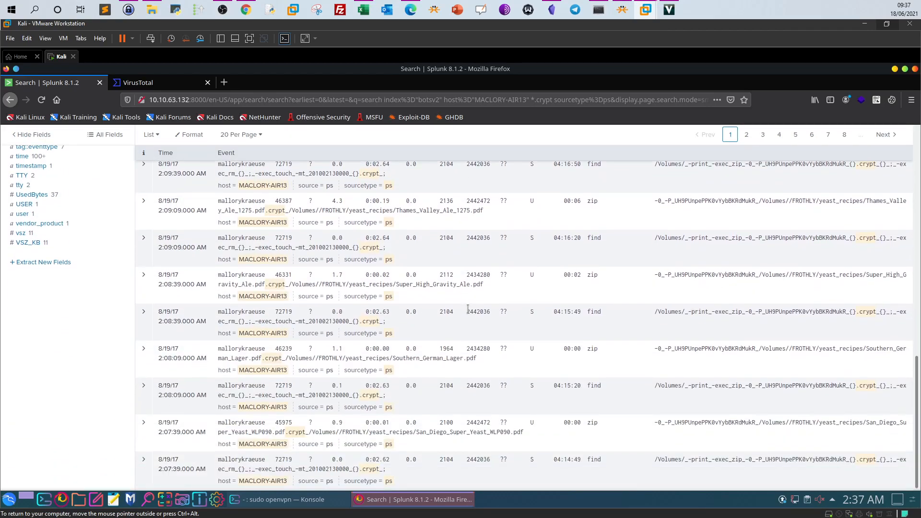
{"action": "scroll", "coordinate": [470, 307], "scroll_direction": "up", "scroll_amount": 10}
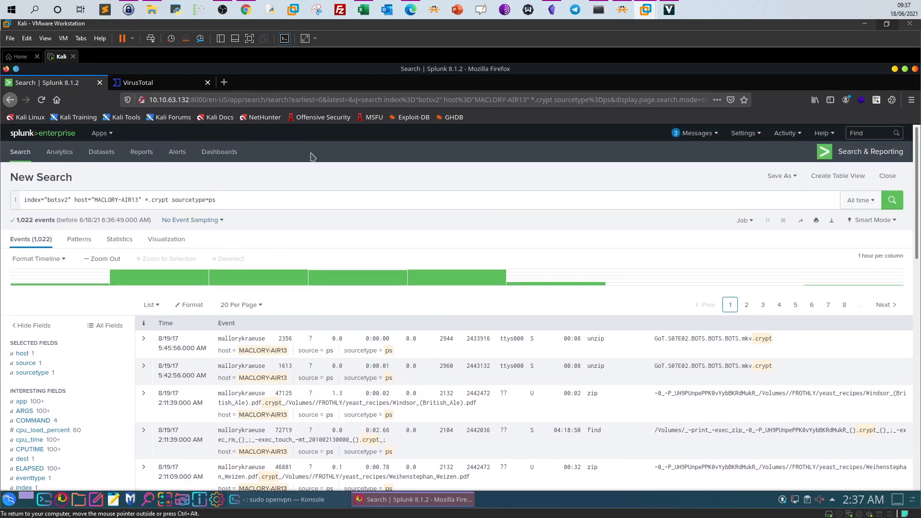
Check the Ransomware V2 questions and queries in the Splunk note in Obsidian, and return to Splunk
{"action": "left_click", "coordinate": [551, 13]}
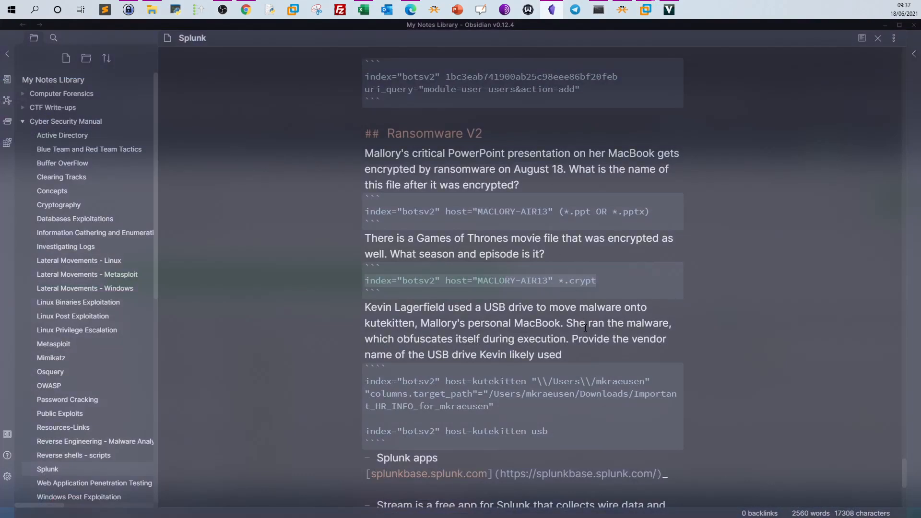
{"action": "scroll", "coordinate": [471, 266], "scroll_direction": "up", "scroll_amount": 2}
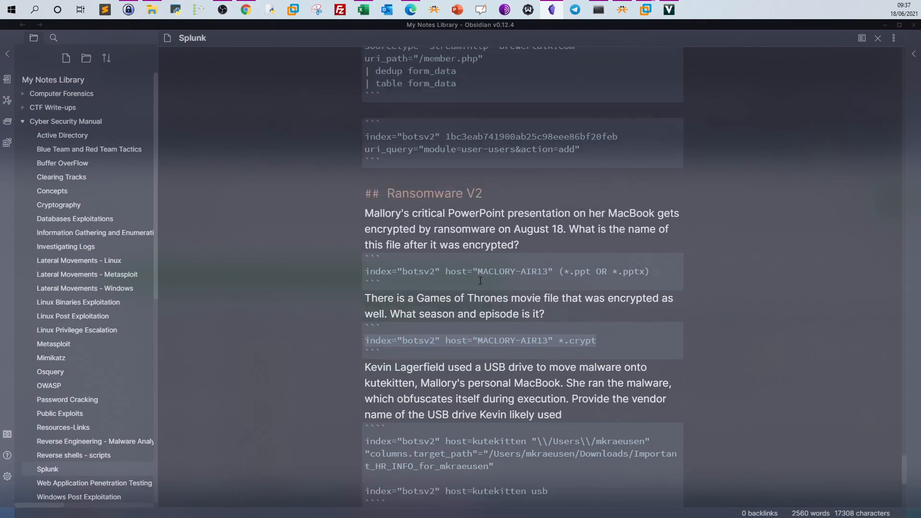
{"action": "scroll", "coordinate": [471, 266], "scroll_direction": "down", "scroll_amount": 2}
{"action": "left_click", "coordinate": [551, 9]}
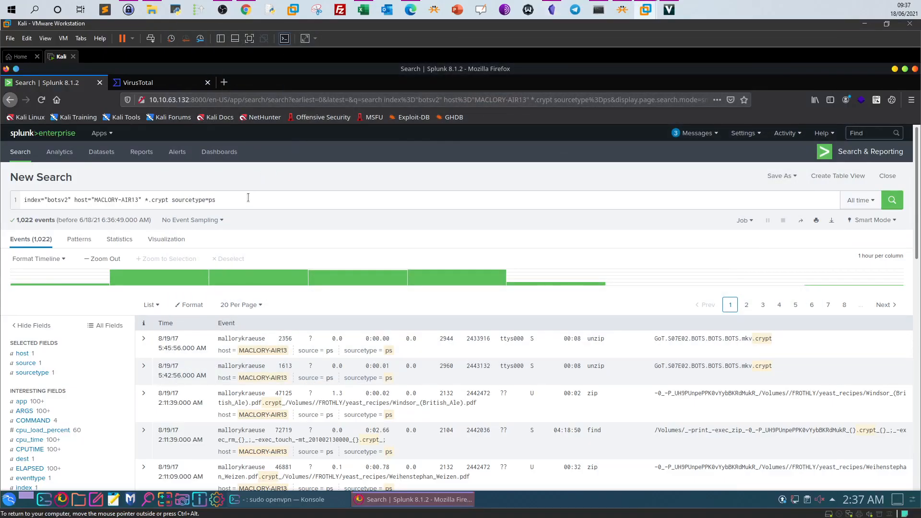
Change the search query to index="botsv2" host="MACLORY-AIR13" sourcetype=ps *.crypt NOT *.pdf and run it
{"action": "left_click_drag", "start_coordinate": [143, 200], "coordinate": [172, 200]}
{"action": "right_click", "coordinate": [167, 203]}
{"action": "left_click", "coordinate": [176, 224]}
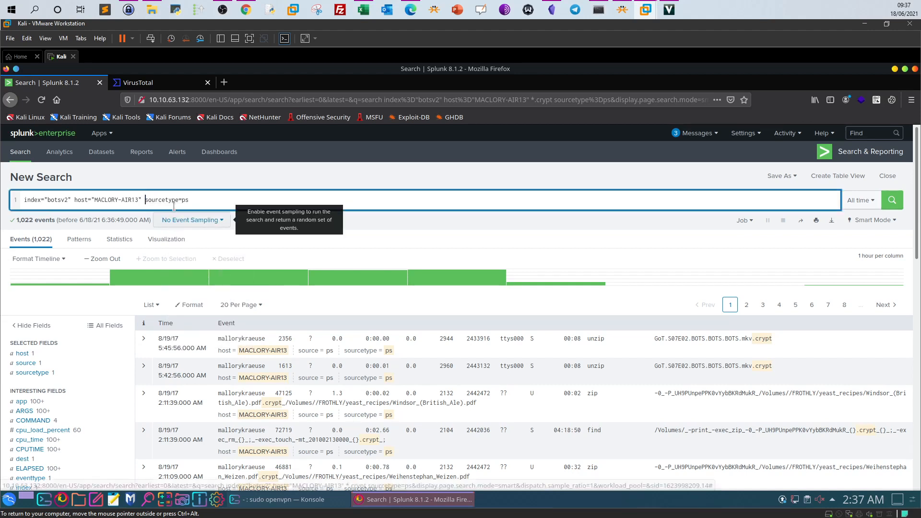
{"action": "key", "text": "ctrl+v"}
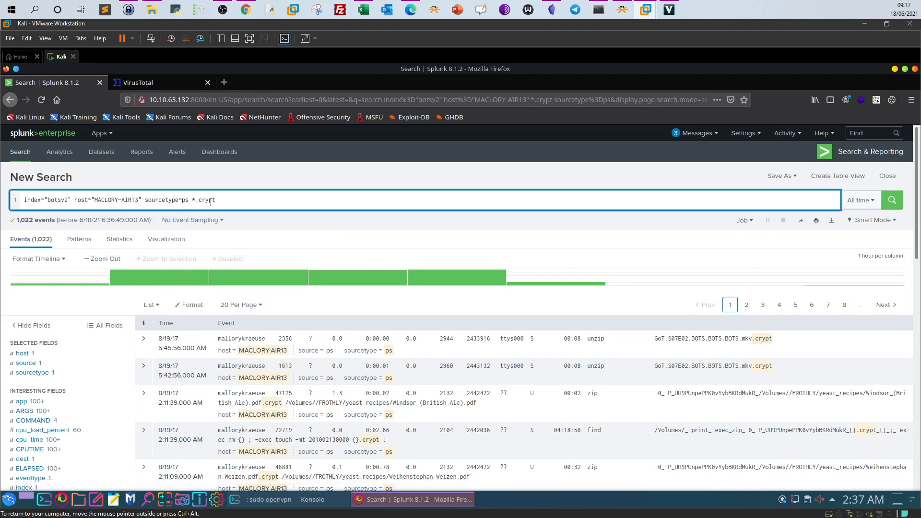
{"action": "type", "text": "NOT *."}
{"action": "key", "text": "shift+Return"}
{"action": "type", "text": "p"}
{"action": "key", "text": "BackSpace"}
{"action": "key", "text": "BackSpace"}
{"action": "type", "text": "pdf"}
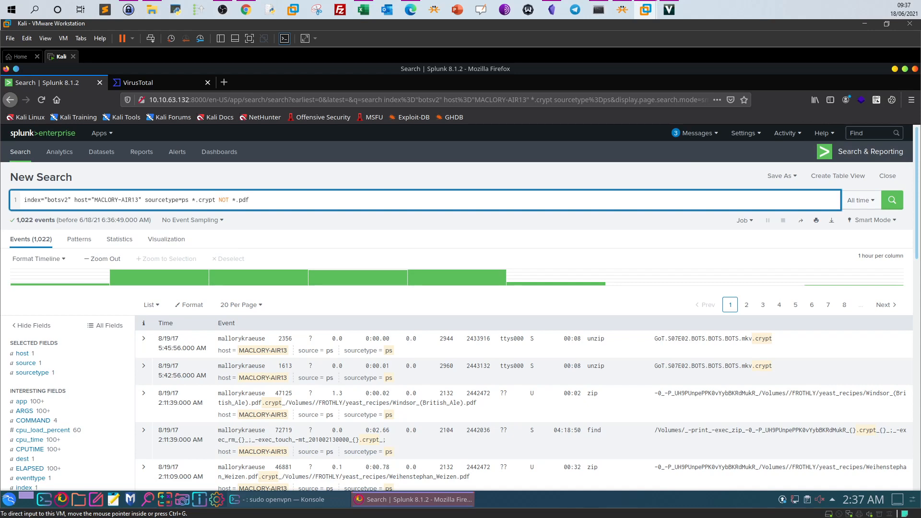
{"action": "left_click", "coordinate": [891, 202]}
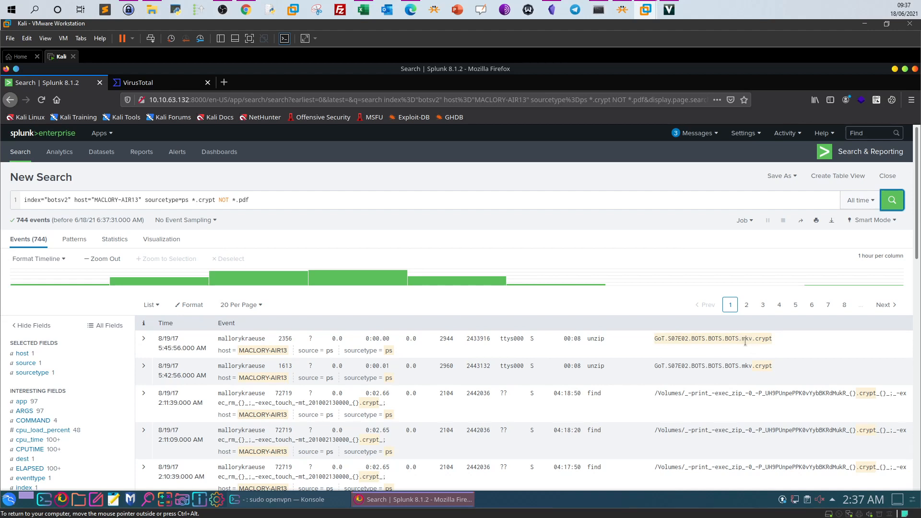
Examine the encrypted movie's file name in the first event, including its original extension, added extension and season number
{"action": "left_click_drag", "start_coordinate": [742, 342], "coordinate": [753, 343]}
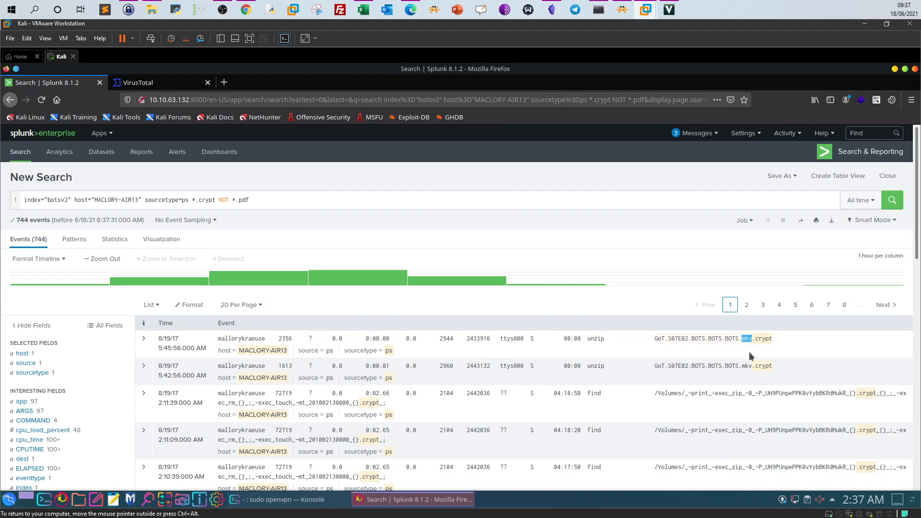
{"action": "left_click_drag", "start_coordinate": [759, 342], "coordinate": [766, 343]}
{"action": "left_click", "coordinate": [670, 338]}
Review the Games of Thrones and USB drive questions on the TryHackMe page, dismissing the machine expiry notice, and return to Splunk
{"action": "left_click", "coordinate": [246, 11]}
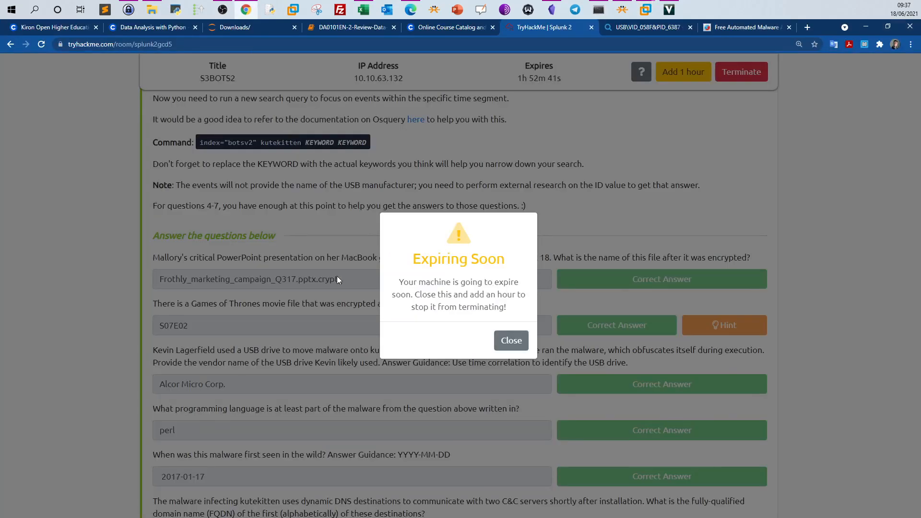
{"action": "left_click", "coordinate": [513, 343]}
{"action": "scroll", "coordinate": [201, 310], "scroll_direction": "down", "scroll_amount": 2}
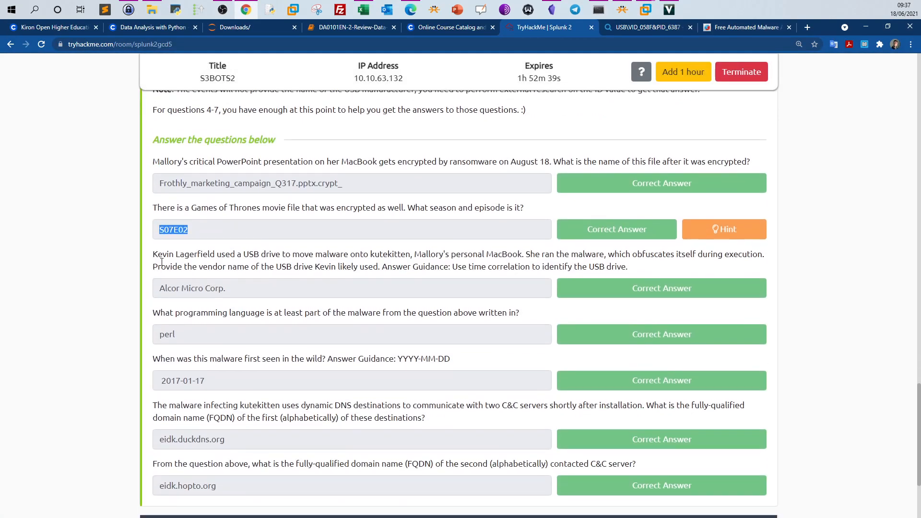
{"action": "left_click", "coordinate": [337, 250]}
{"action": "left_click", "coordinate": [646, 9]}
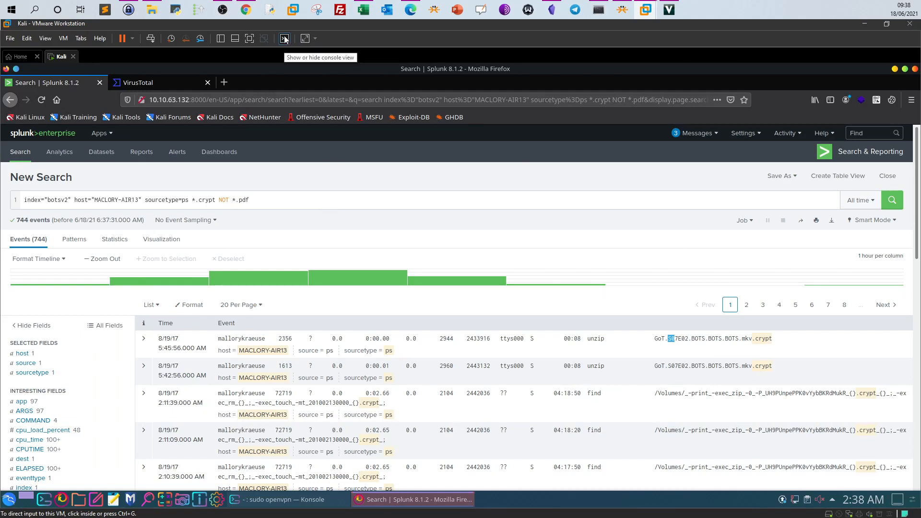
{"action": "left_click", "coordinate": [247, 10]}
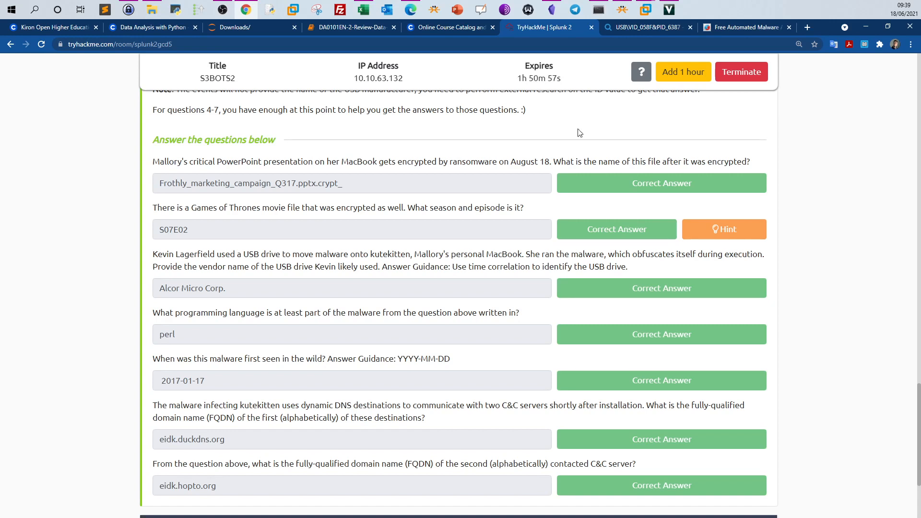
{"action": "left_click", "coordinate": [646, 9]}
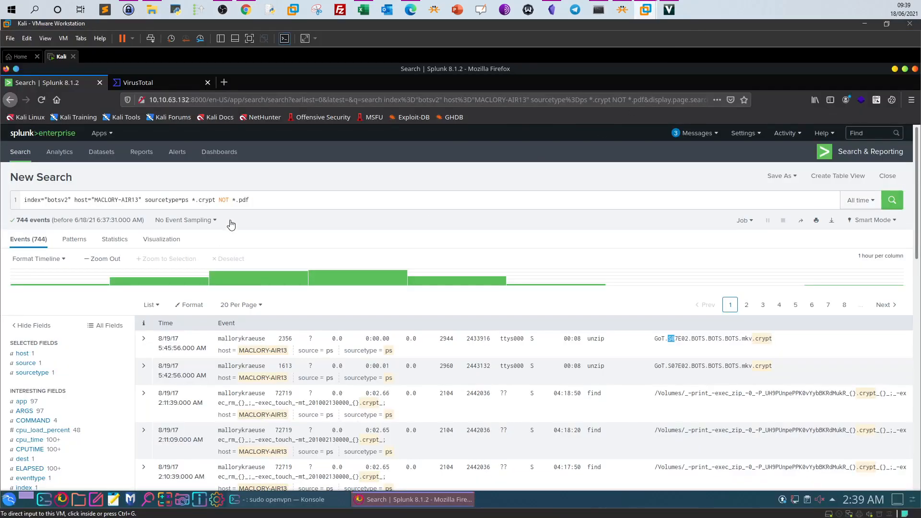
Remove sourcetype=ps *.crypt NOT *.pdf from the search query, keeping the index and host filters
{"action": "left_click", "coordinate": [279, 201]}
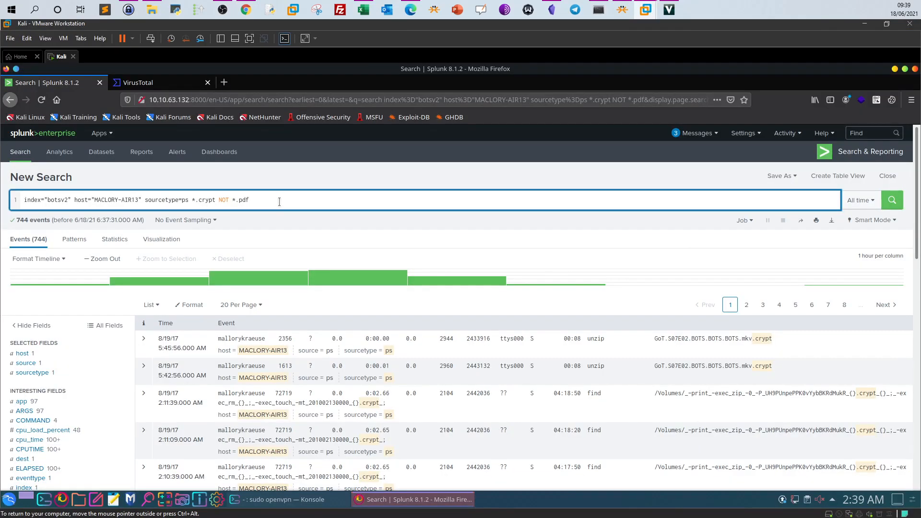
{"action": "left_click", "coordinate": [148, 203], "text": "shift"}
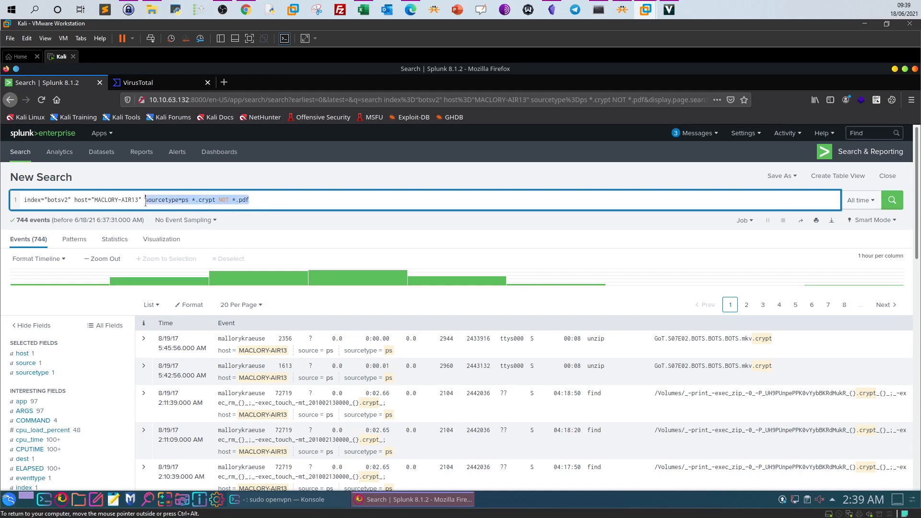
{"action": "key", "text": "BackSpace"}
{"action": "key", "text": "BackSpace"}
Copy the filter host=kutekitten from the Splunk note in Obsidian and return to Splunk
{"action": "left_click", "coordinate": [553, 9]}
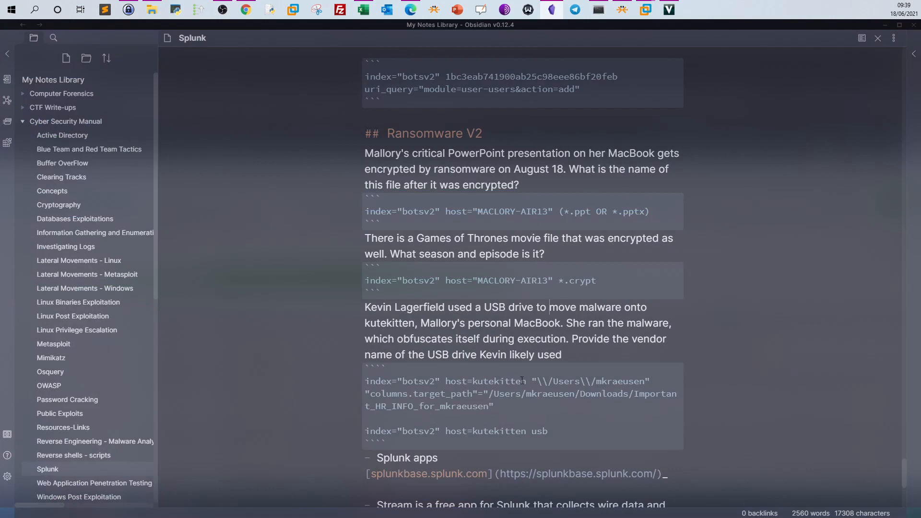
{"action": "left_click_drag", "start_coordinate": [526, 381], "coordinate": [446, 381]}
{"action": "right_click", "coordinate": [457, 386]}
{"action": "left_click", "coordinate": [481, 401]}
{"action": "left_click", "coordinate": [646, 10]}
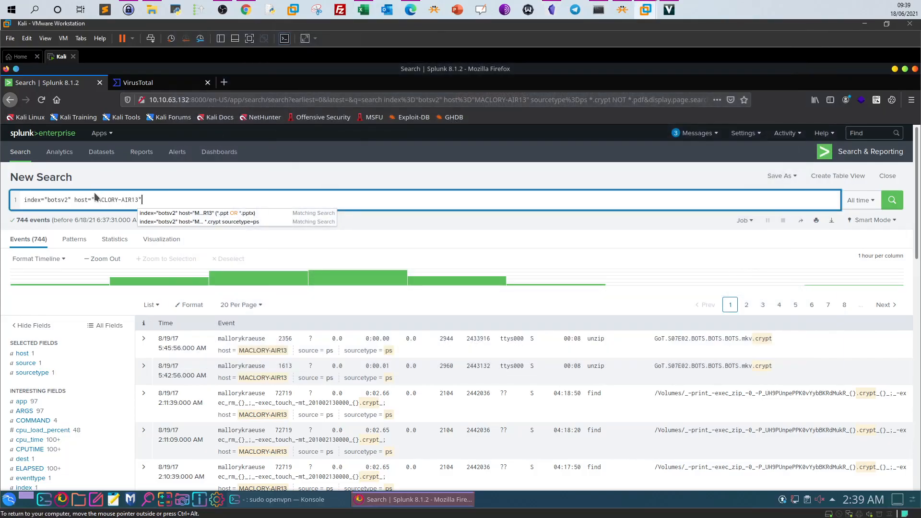
Replace the host filter so the query reads index="botsv2" host=kutekitten, and run the search
{"action": "left_click_drag", "start_coordinate": [78, 200], "coordinate": [144, 199]}
{"action": "key", "text": "ctrl+v"}
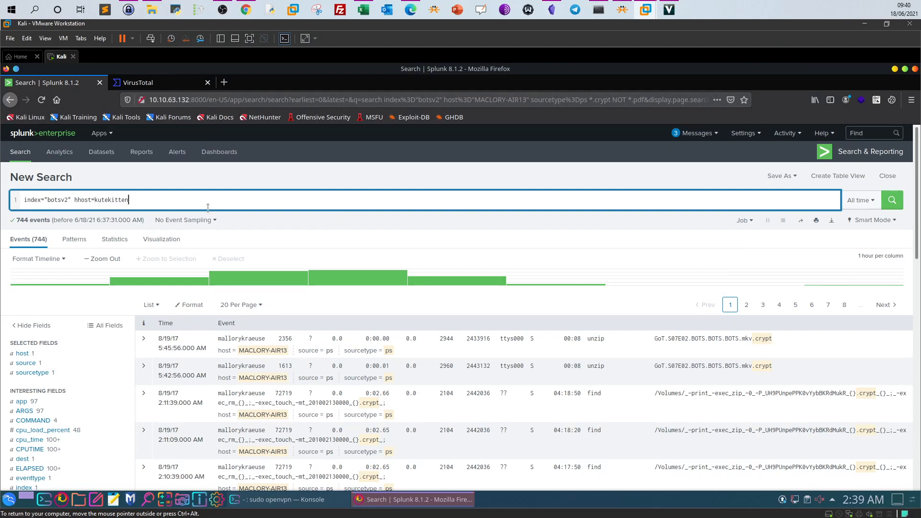
{"action": "key", "text": "Left"}
{"action": "key", "text": "Left"}
{"action": "key", "text": "Left"}
{"action": "key", "text": "Left"}
{"action": "key", "text": "Left"}
{"action": "key", "text": "Left"}
{"action": "key", "text": "Left"}
{"action": "key", "text": "Left"}
{"action": "key", "text": "Left"}
{"action": "key", "text": "Left"}
{"action": "key", "text": "BackSpace"}
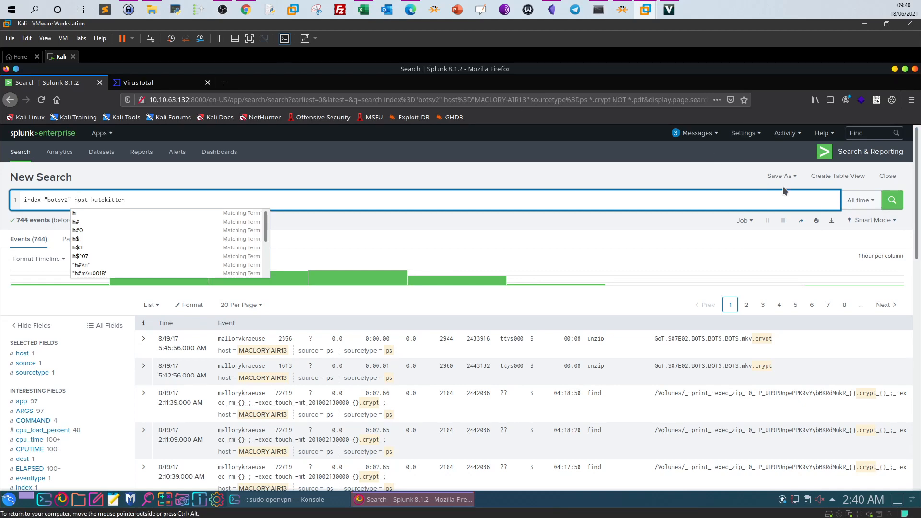
{"action": "key", "text": "Return"}
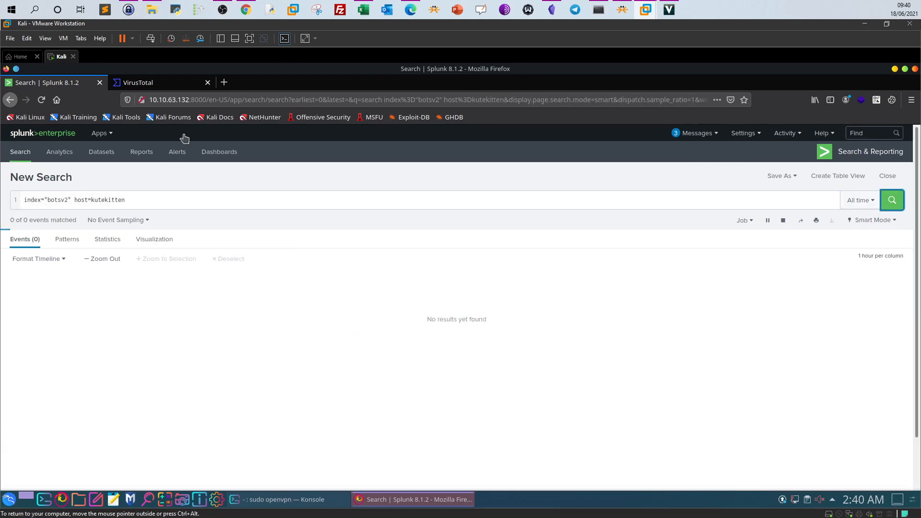
Read the TryHackMe question about the USB drive used to move malware onto kutekitten, and return to Splunk
{"action": "left_click", "coordinate": [246, 10]}
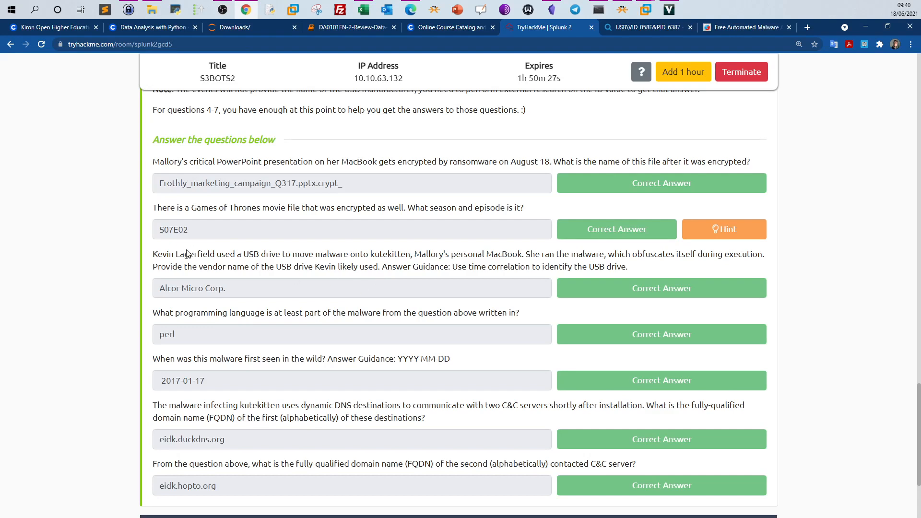
{"action": "left_click_drag", "start_coordinate": [153, 254], "coordinate": [508, 255]}
{"action": "left_click", "coordinate": [345, 265]}
{"action": "left_click", "coordinate": [420, 255]}
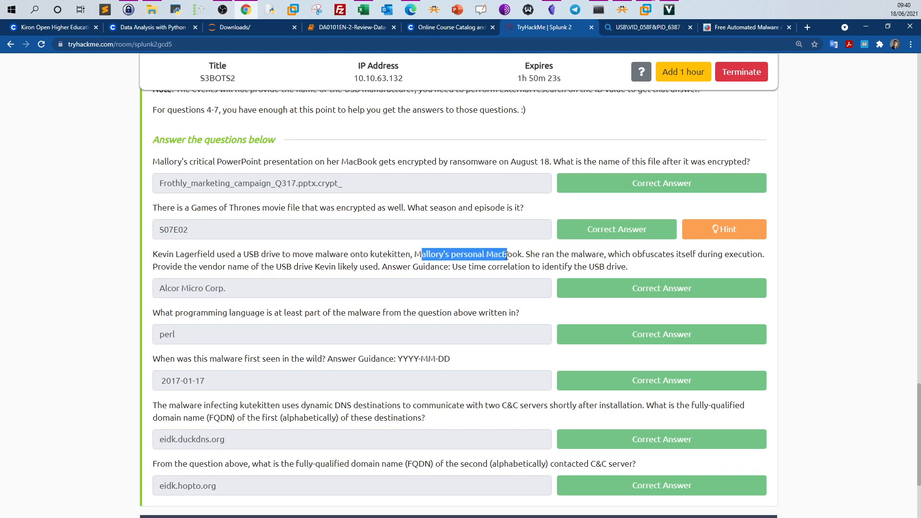
{"action": "left_click", "coordinate": [653, 23]}
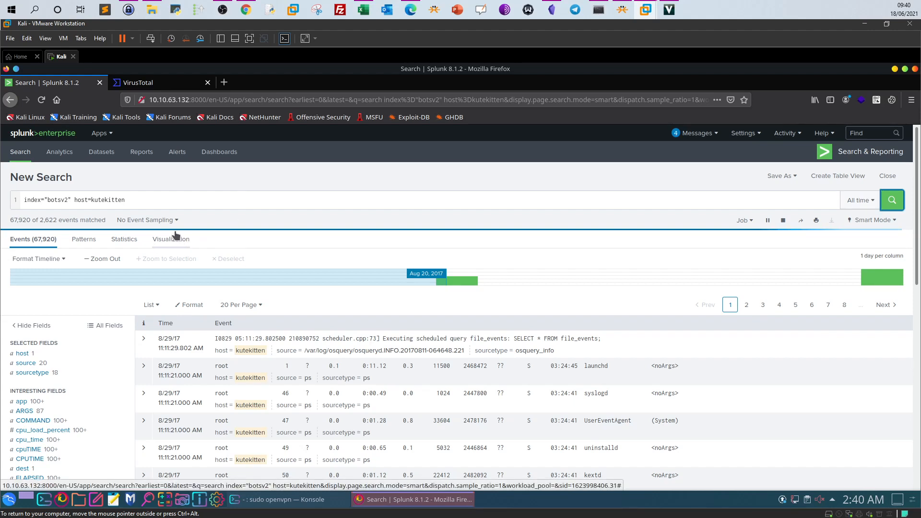
List the sourcetype field's values and narrow the kutekitten search to sourcetype=osquery_results
{"action": "left_click", "coordinate": [42, 374]}
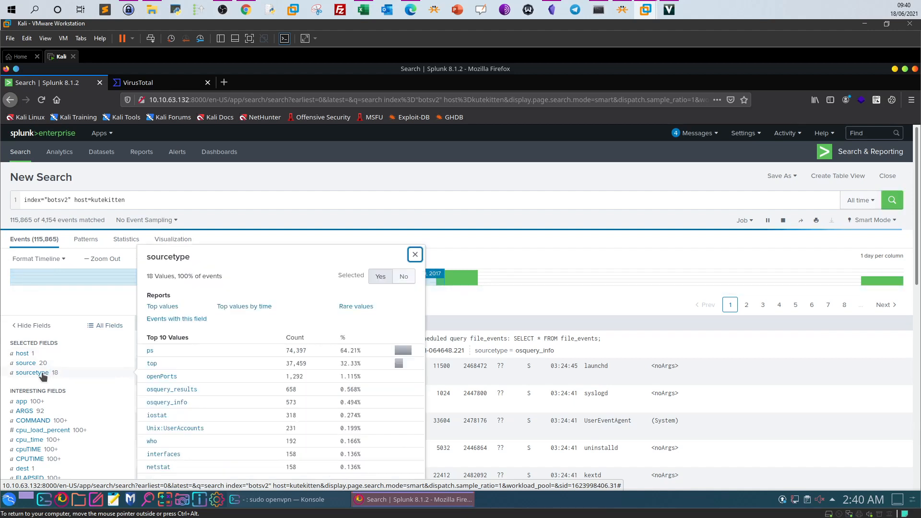
{"action": "scroll", "coordinate": [212, 363], "scroll_direction": "down", "scroll_amount": 1}
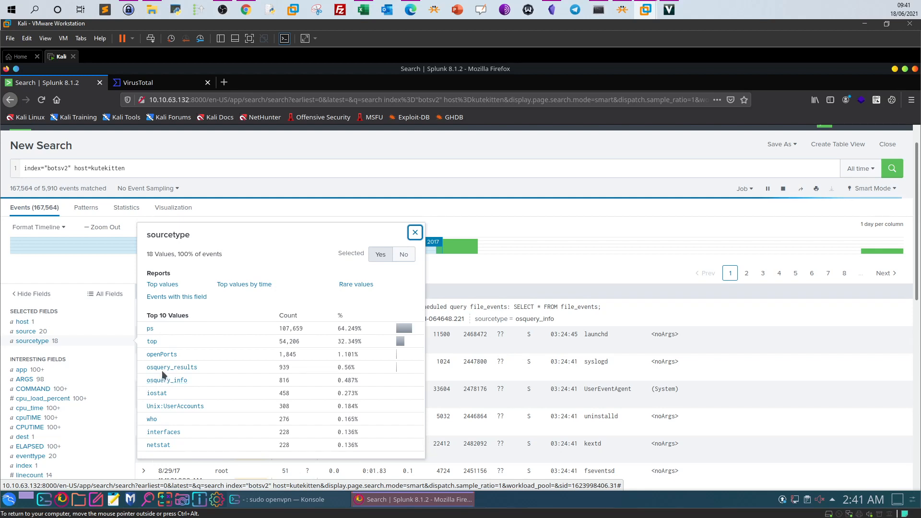
{"action": "left_click", "coordinate": [166, 368]}
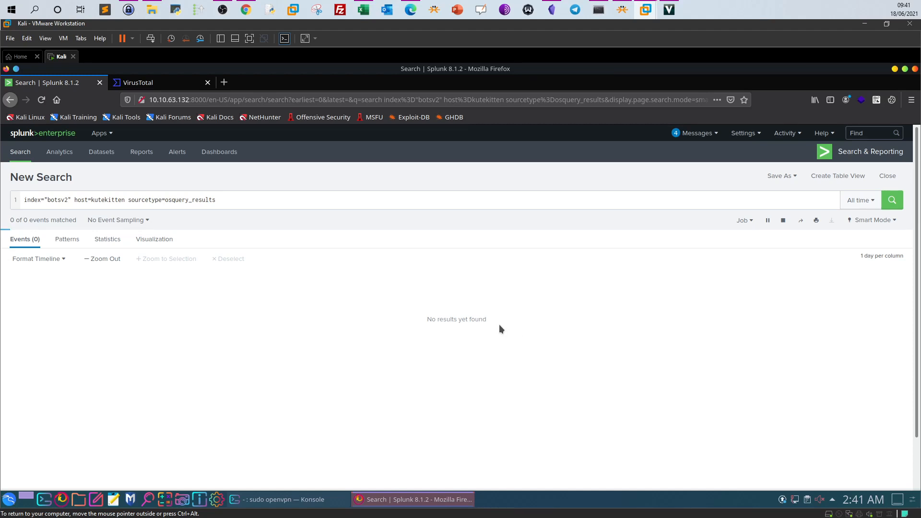
Examine the user folder path filter in the kutekitten query of the Splunk note in Obsidian, and return to Splunk
{"action": "left_click", "coordinate": [552, 9]}
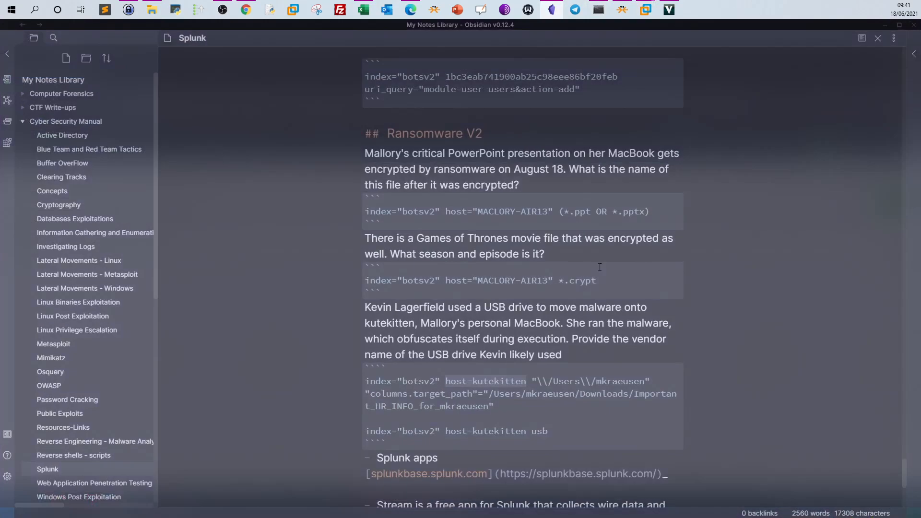
{"action": "left_click_drag", "start_coordinate": [536, 382], "coordinate": [646, 381]}
{"action": "left_click", "coordinate": [599, 381]}
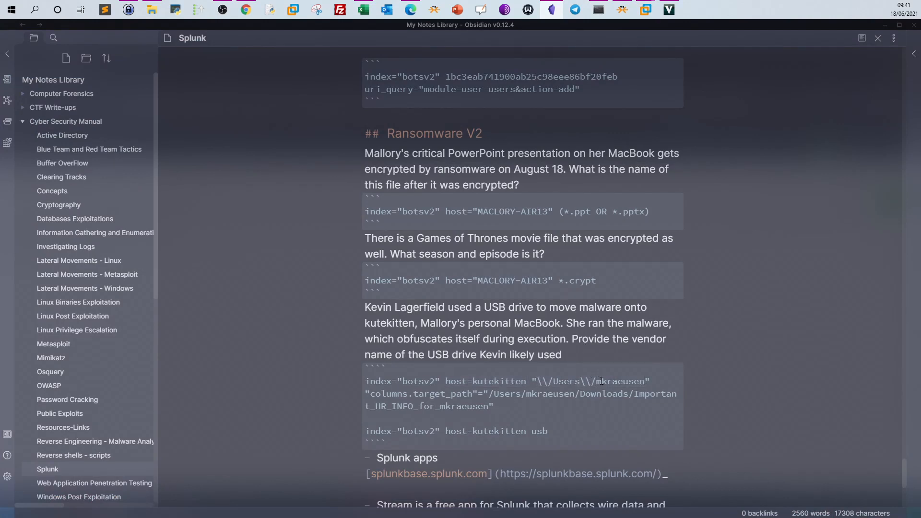
{"action": "left_click_drag", "start_coordinate": [597, 381], "coordinate": [628, 382]}
{"action": "left_click_drag", "start_coordinate": [534, 381], "coordinate": [650, 382]}
{"action": "left_click", "coordinate": [555, 383]}
{"action": "left_click_drag", "start_coordinate": [536, 381], "coordinate": [634, 377]}
{"action": "key", "text": "alt+Tab"}
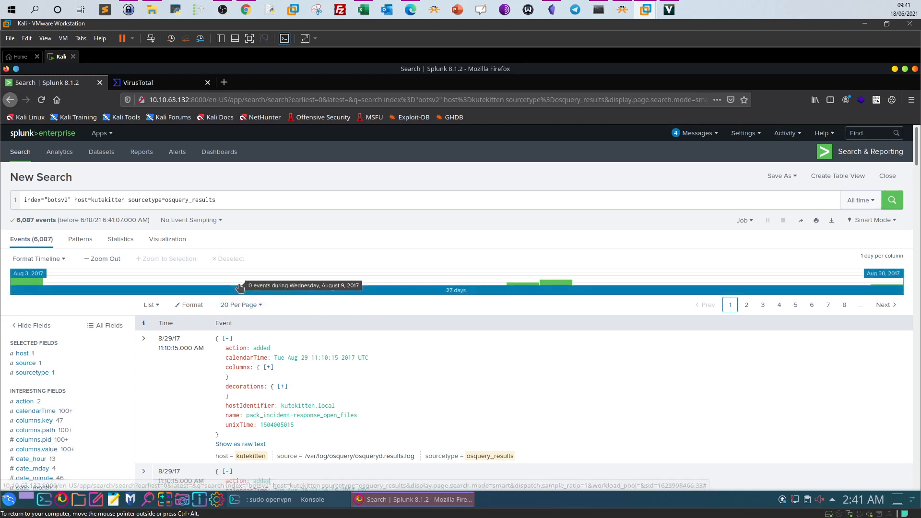
List the columns.path field's values and narrow the kutekitten search to the Library path in the user's folder
{"action": "scroll", "coordinate": [240, 287], "scroll_direction": "down", "scroll_amount": 3}
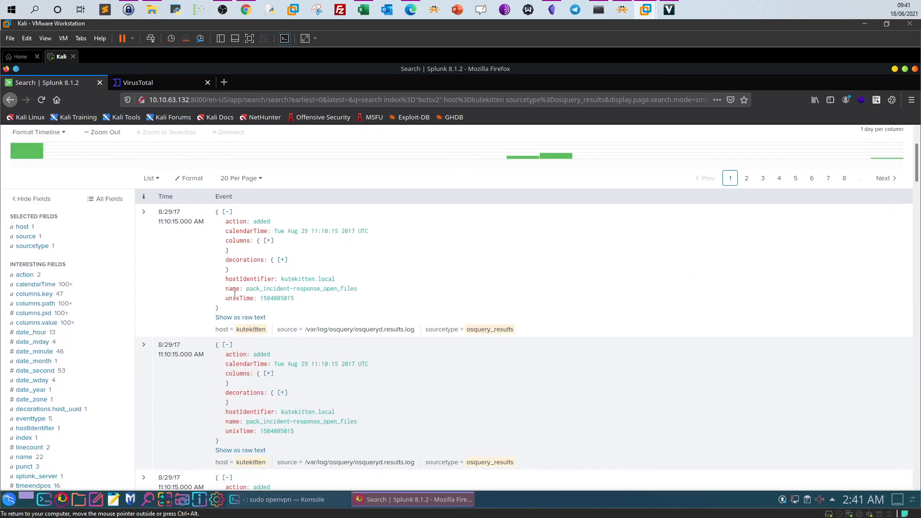
{"action": "left_click", "coordinate": [36, 303]}
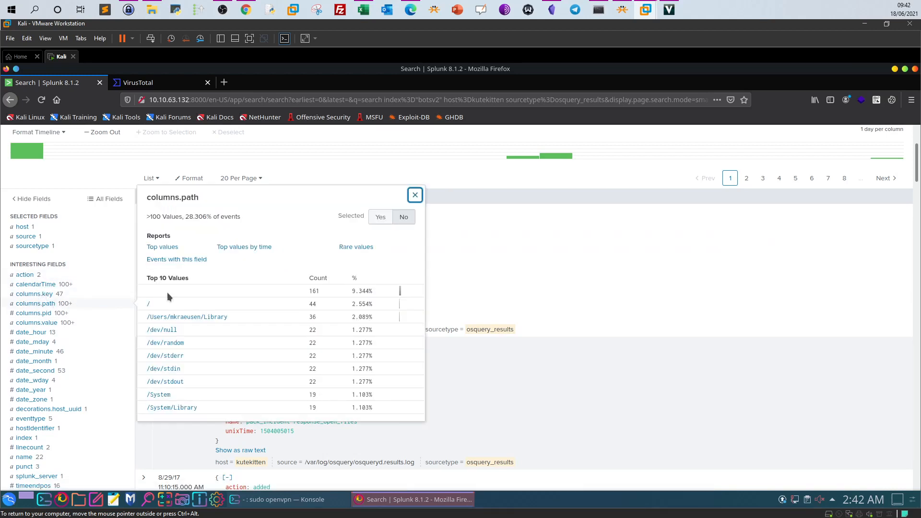
{"action": "left_click", "coordinate": [187, 319]}
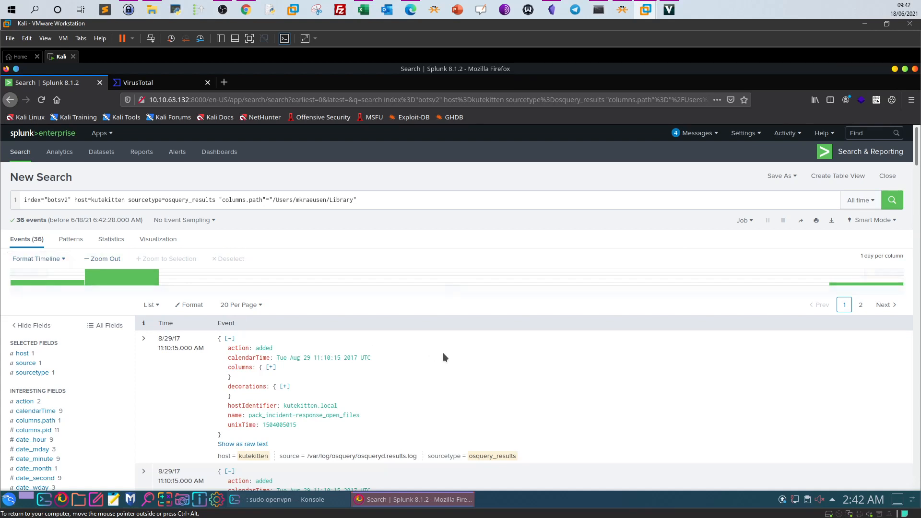
{"action": "scroll", "coordinate": [438, 352], "scroll_direction": "down", "scroll_amount": 1}
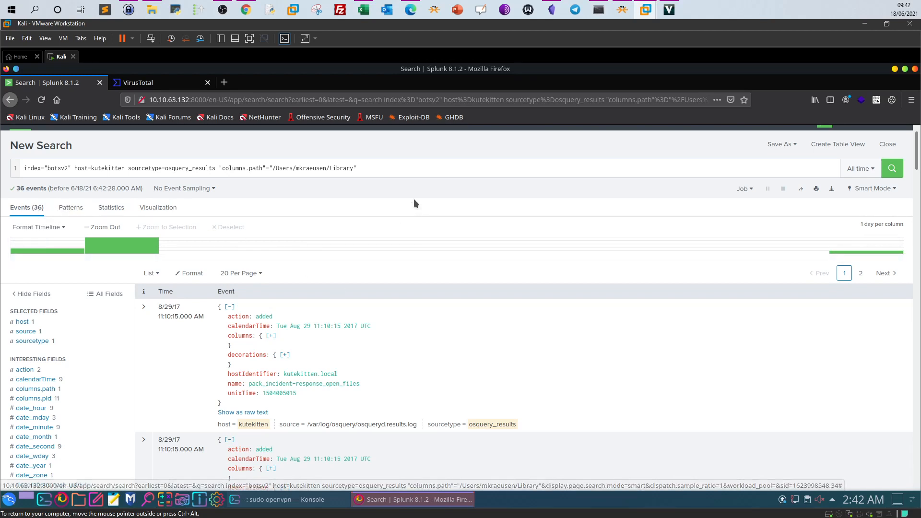
Remove the sourcetype and columns.path filters from the query, keeping only index="botsv2" host=kutekitten
{"action": "left_click_drag", "start_coordinate": [296, 168], "coordinate": [323, 168]}
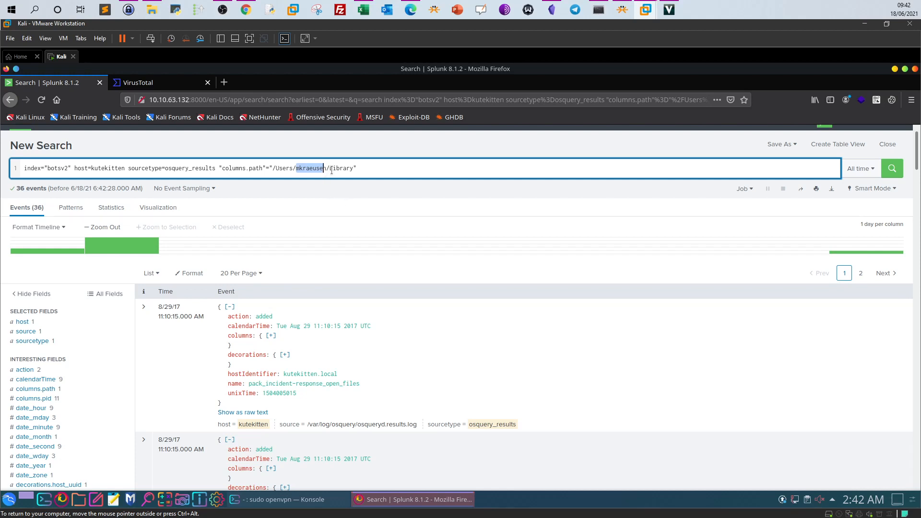
{"action": "left_click", "coordinate": [306, 169]}
{"action": "left_click_drag", "start_coordinate": [128, 167], "coordinate": [371, 171]}
{"action": "key", "text": "BackSpace"}
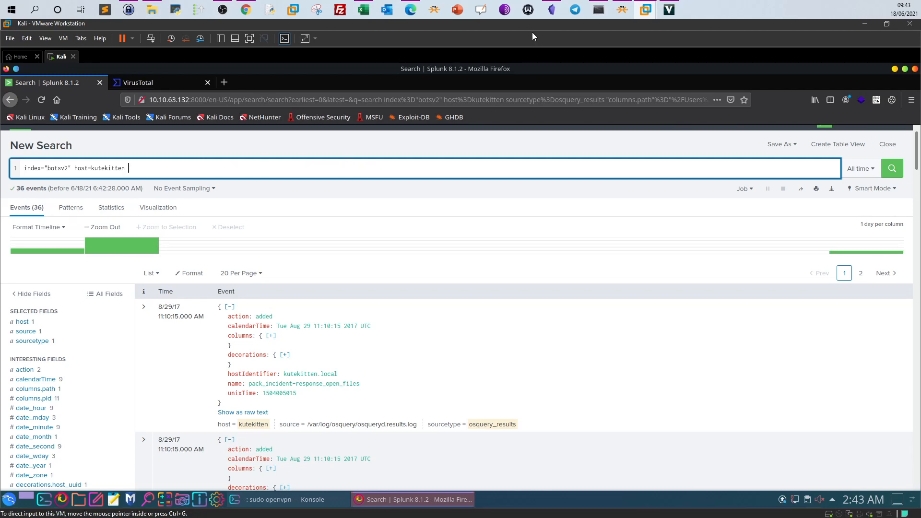
Copy the quoted user folder path filter from the kutekitten query in the Obsidian Splunk note, and return to Splunk
{"action": "left_click", "coordinate": [552, 11]}
{"action": "left_click", "coordinate": [599, 381]}
{"action": "left_click_drag", "start_coordinate": [651, 381], "coordinate": [533, 379]}
{"action": "right_click", "coordinate": [552, 381]}
{"action": "left_click", "coordinate": [578, 407]}
{"action": "left_click", "coordinate": [552, 11]}
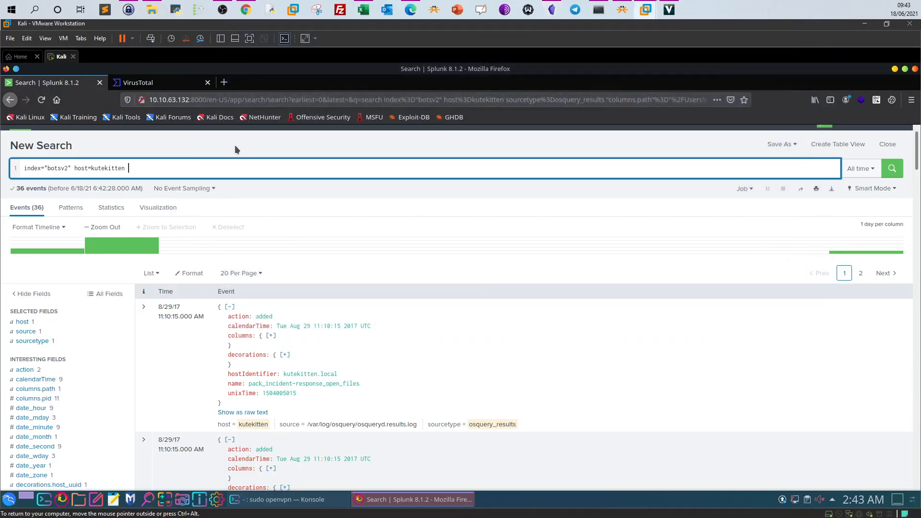
Add the copied user folder path, with its escaped slashes, after host=kutekitten in the query and run the search
{"action": "key", "text": "ctrl+v"}
{"action": "left_click_drag", "start_coordinate": [135, 169], "coordinate": [141, 169]}
{"action": "left_click", "coordinate": [187, 168]}
{"action": "left_click_drag", "start_coordinate": [131, 168], "coordinate": [193, 166]}
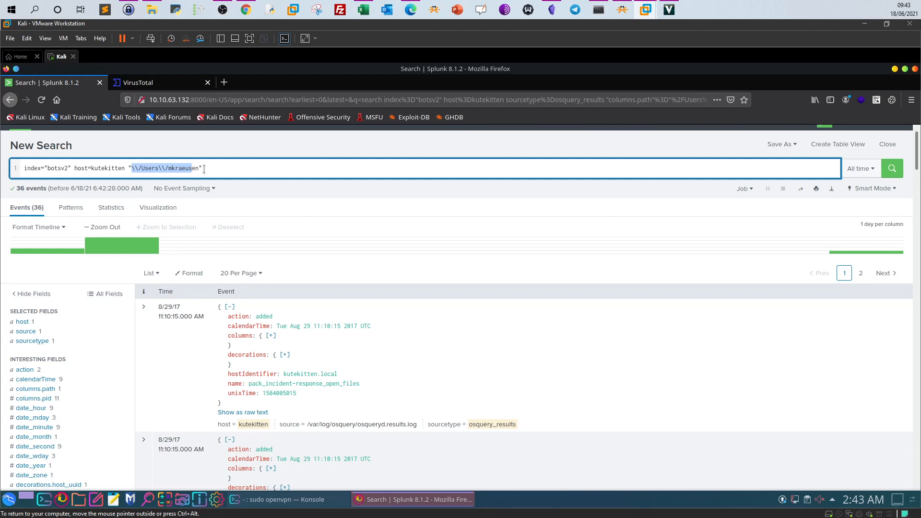
{"action": "left_click", "coordinate": [194, 165]}
{"action": "left_click_drag", "start_coordinate": [132, 167], "coordinate": [171, 168]}
{"action": "left_click", "coordinate": [895, 176]}
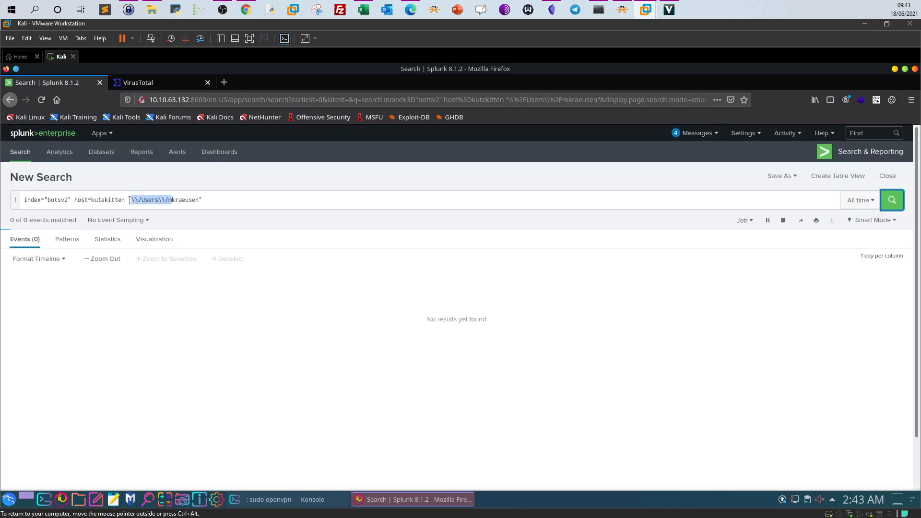
{"action": "left_click", "coordinate": [190, 200]}
{"action": "left_click_drag", "start_coordinate": [168, 201], "coordinate": [199, 197]}
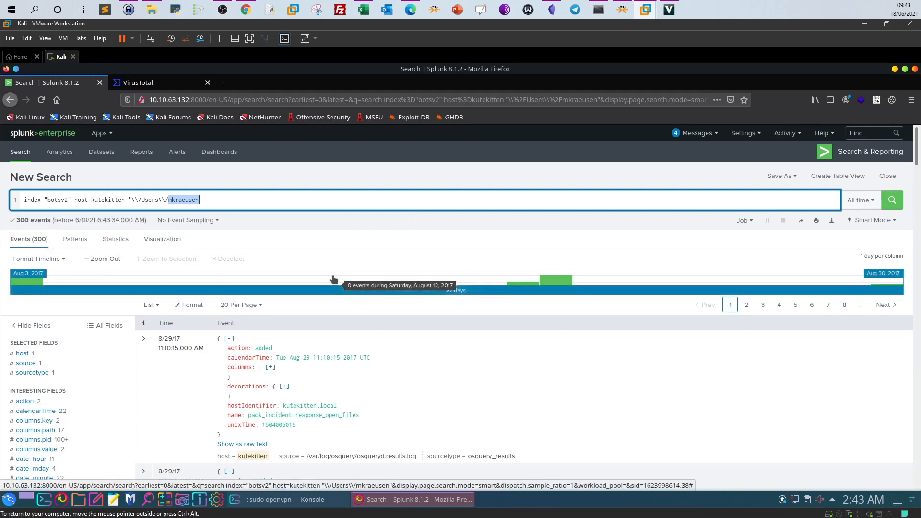
Review the columns.path field's values for the user folder search, and skim the matching events
{"action": "scroll", "coordinate": [334, 279], "scroll_direction": "down", "scroll_amount": 3}
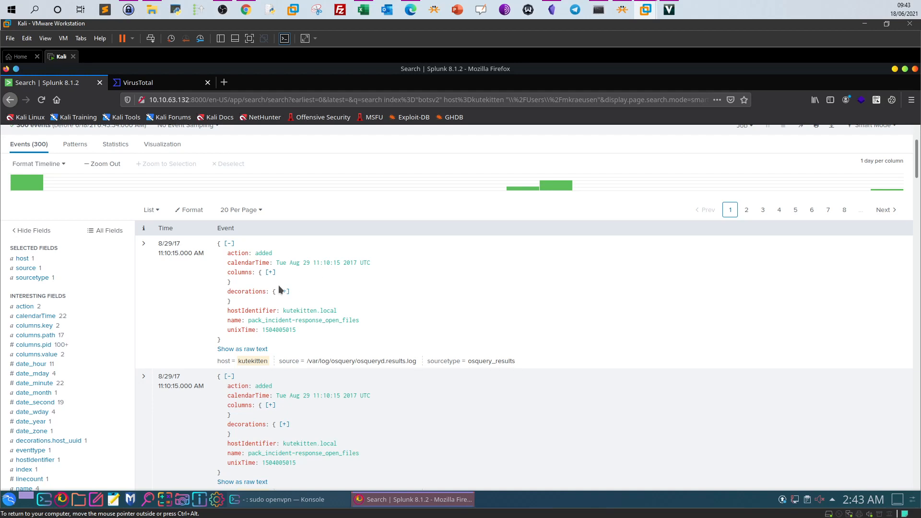
{"action": "left_click", "coordinate": [34, 336]}
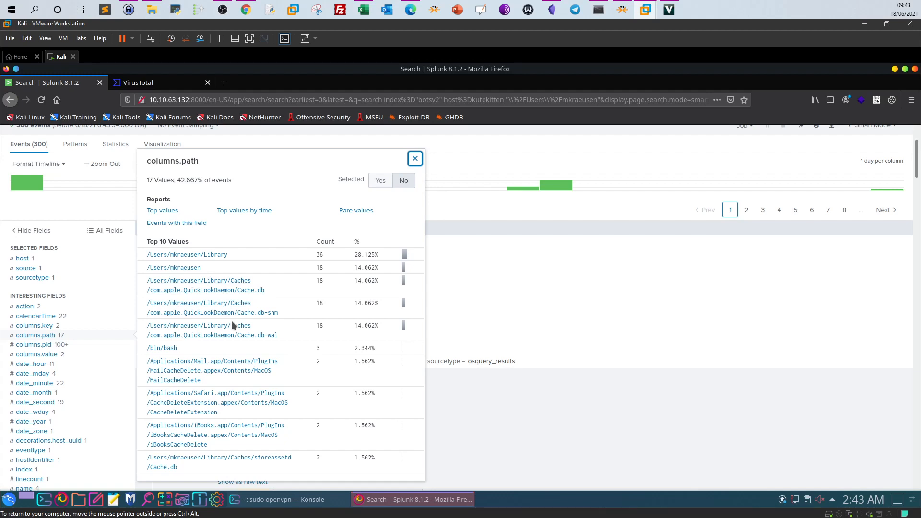
{"action": "scroll", "coordinate": [232, 322], "scroll_direction": "down", "scroll_amount": 2}
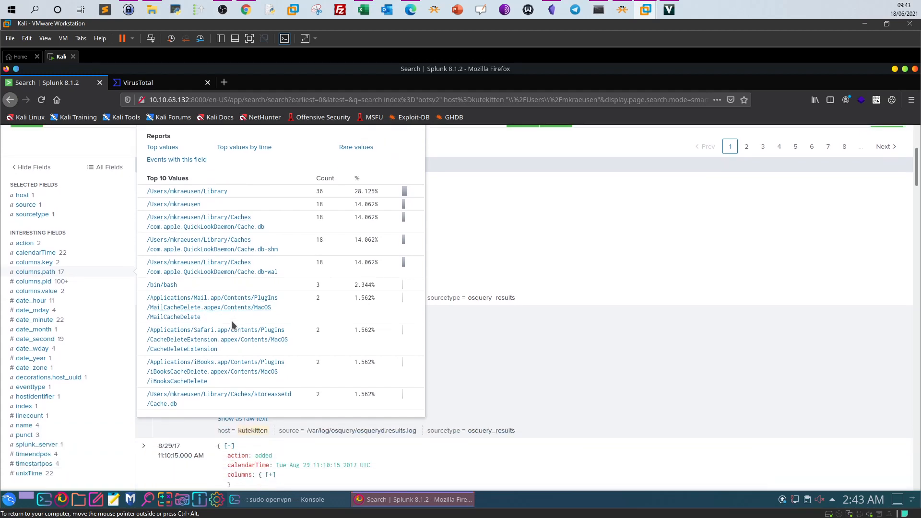
{"action": "scroll", "coordinate": [231, 325], "scroll_direction": "up", "scroll_amount": 2}
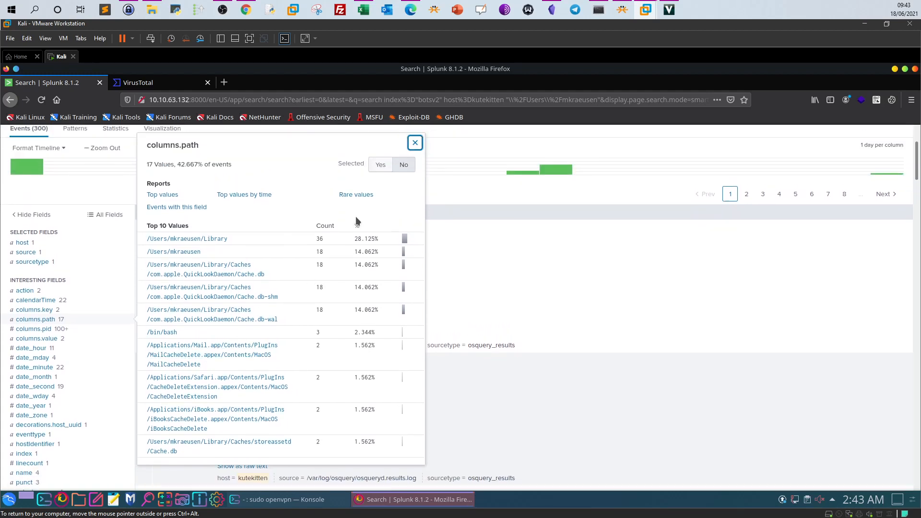
{"action": "left_click", "coordinate": [413, 163]}
{"action": "scroll", "coordinate": [475, 237], "scroll_direction": "down", "scroll_amount": 15}
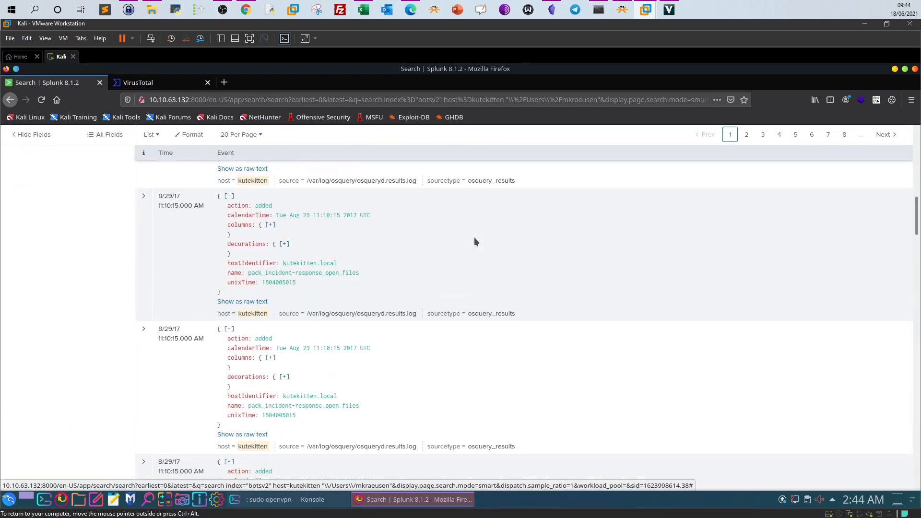
List the sourcetype field's values and narrow the user folder search to sourcetype=osquery_results
{"action": "scroll", "coordinate": [474, 237], "scroll_direction": "up", "scroll_amount": 10}
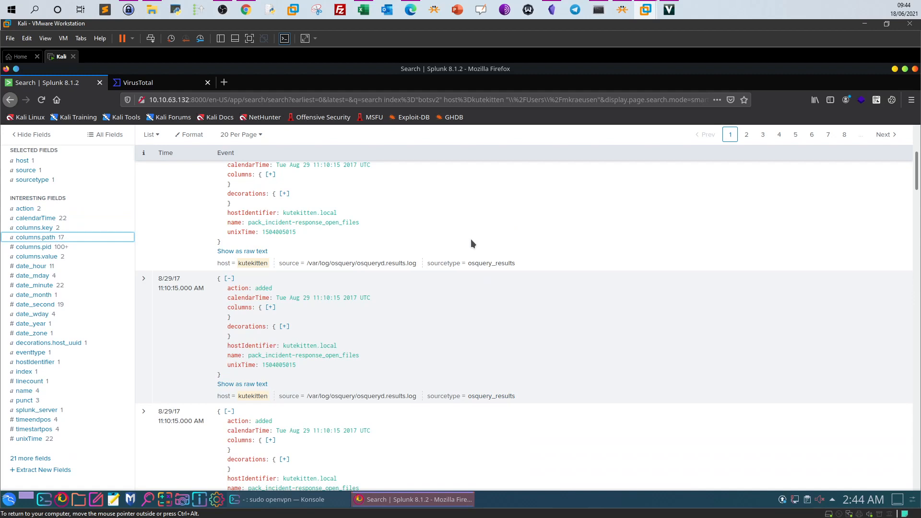
{"action": "scroll", "coordinate": [471, 243], "scroll_direction": "up", "scroll_amount": 5}
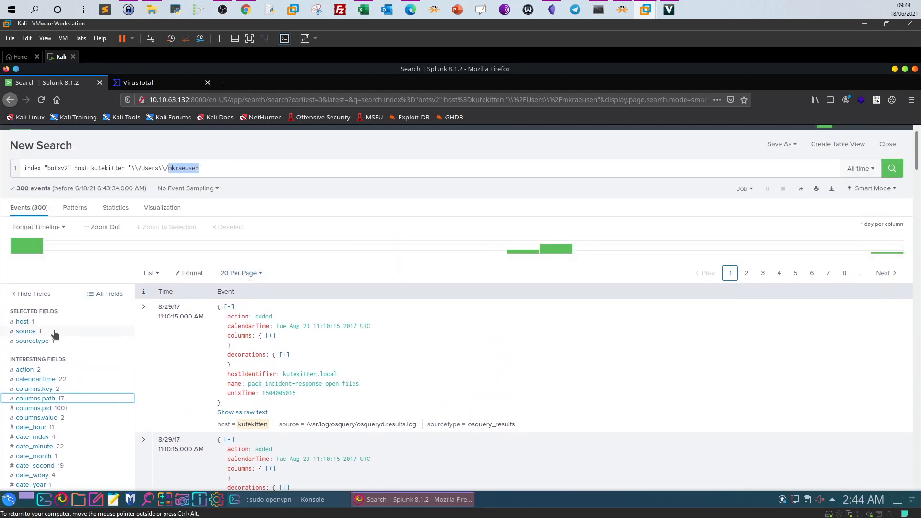
{"action": "left_click", "coordinate": [35, 342]}
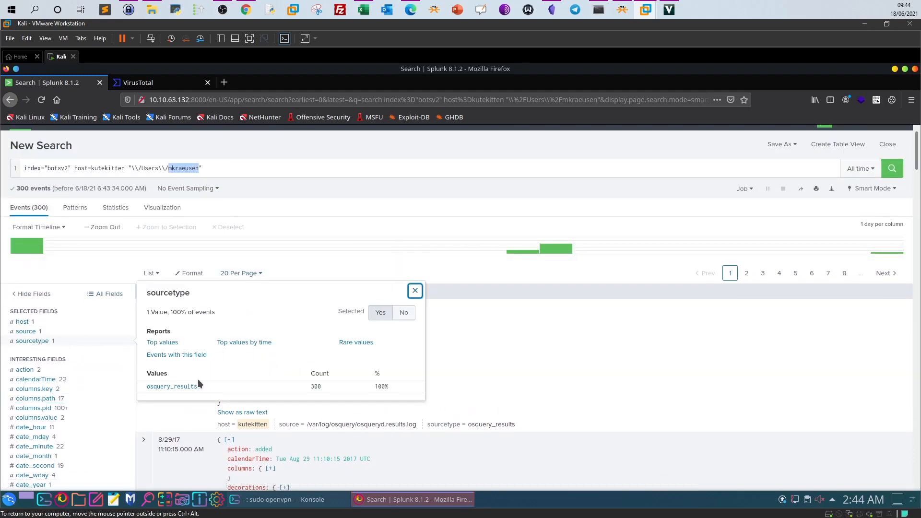
{"action": "left_click", "coordinate": [181, 388]}
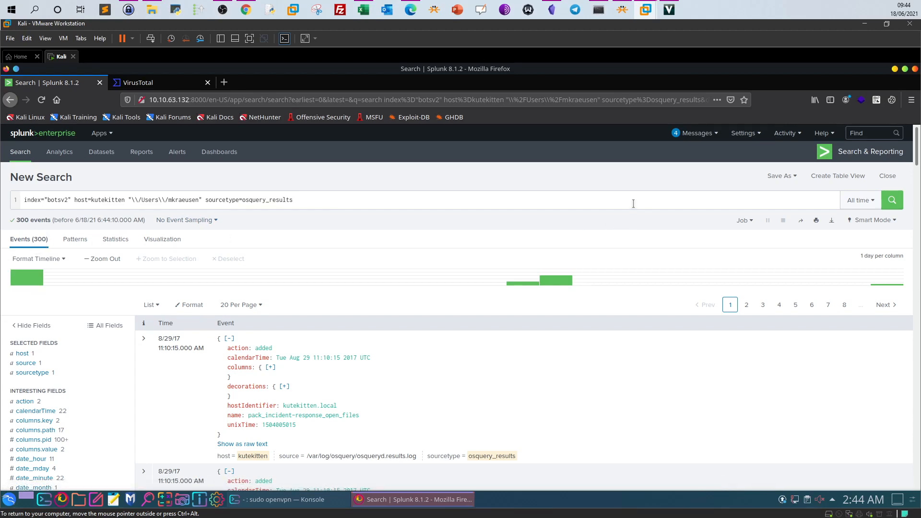
Show several of the osquery events as raw text and examine the file path recorded in each
{"action": "scroll", "coordinate": [298, 263], "scroll_direction": "down", "scroll_amount": 4}
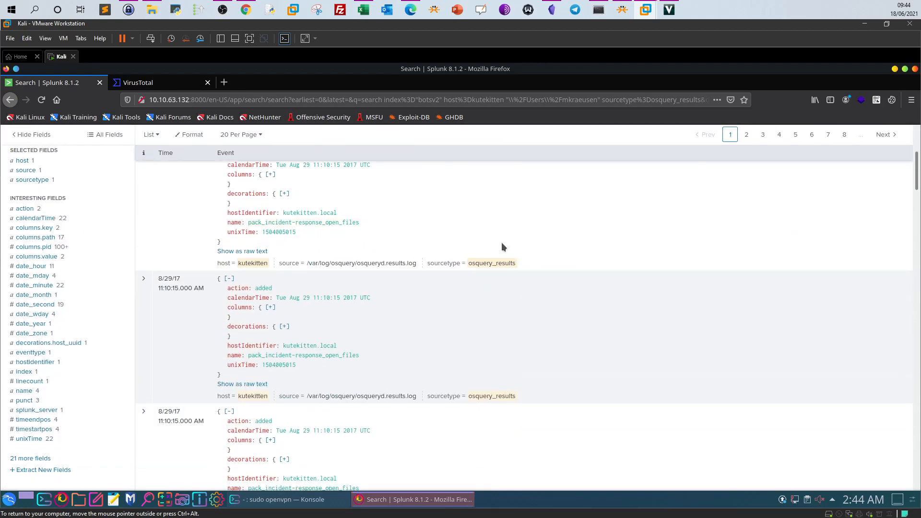
{"action": "scroll", "coordinate": [503, 247], "scroll_direction": "down", "scroll_amount": 1}
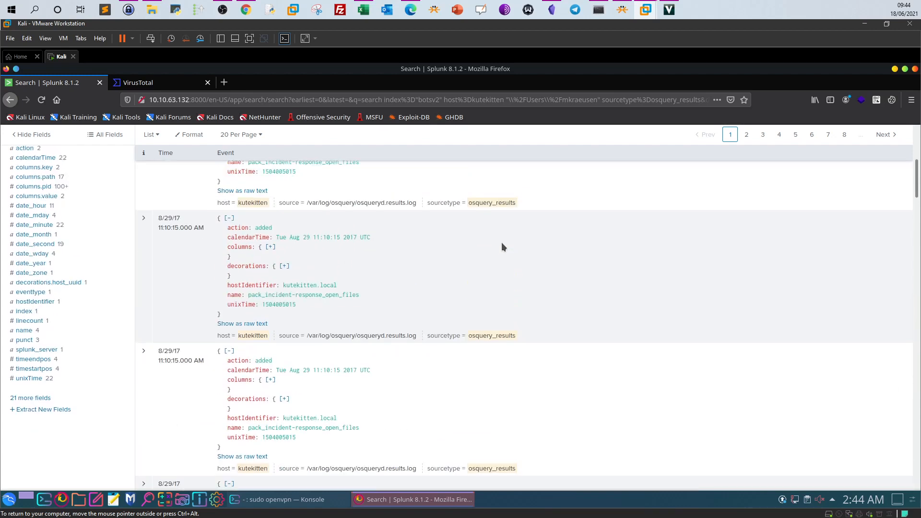
{"action": "scroll", "coordinate": [502, 244], "scroll_direction": "up", "scroll_amount": 3}
{"action": "left_click", "coordinate": [244, 322]}
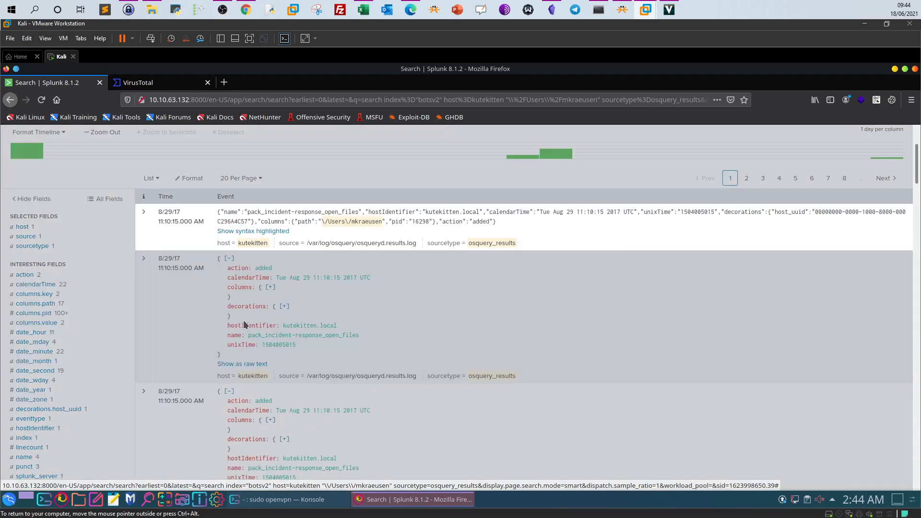
{"action": "left_click_drag", "start_coordinate": [325, 222], "coordinate": [382, 222]}
{"action": "scroll", "coordinate": [406, 263], "scroll_direction": "down", "scroll_amount": 4}
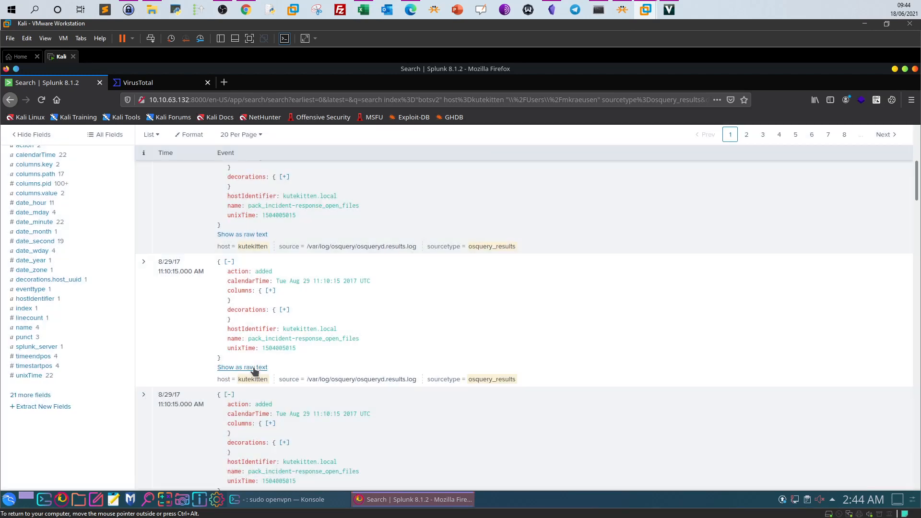
{"action": "left_click", "coordinate": [254, 368]}
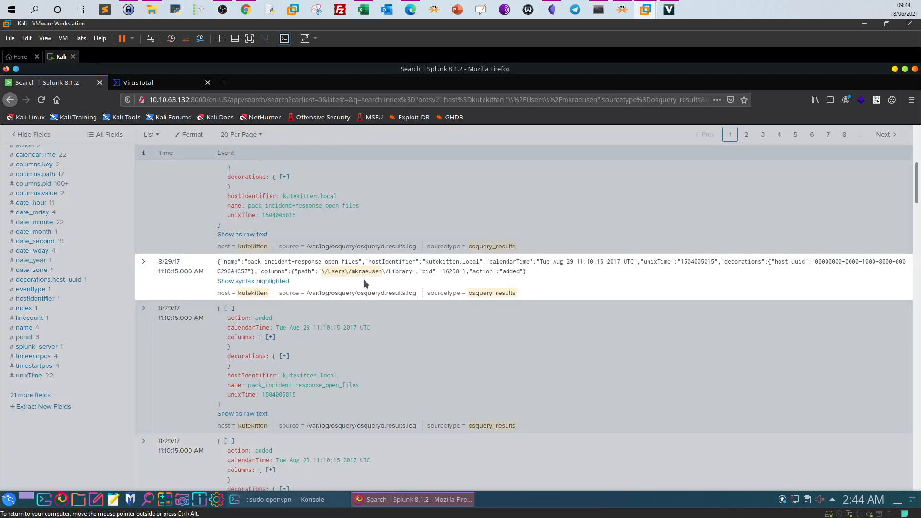
{"action": "left_click_drag", "start_coordinate": [328, 272], "coordinate": [410, 270]}
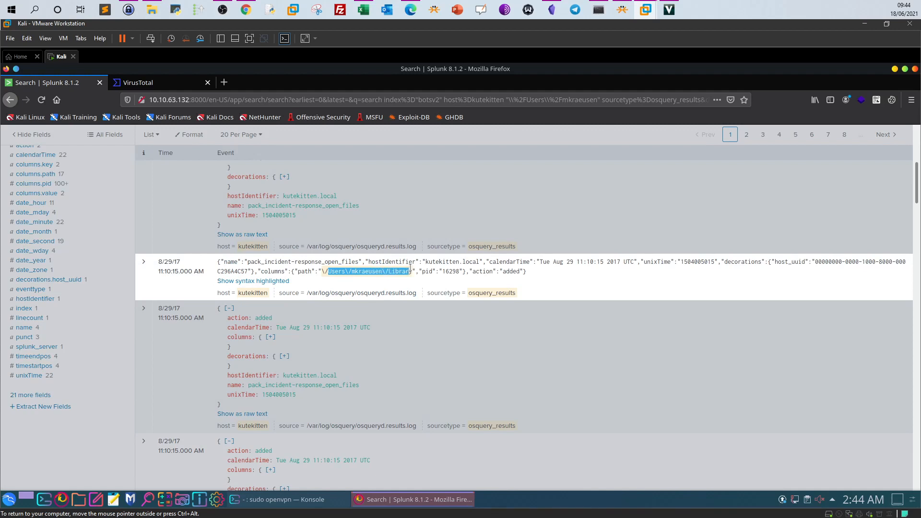
{"action": "scroll", "coordinate": [406, 273], "scroll_direction": "down", "scroll_amount": 2}
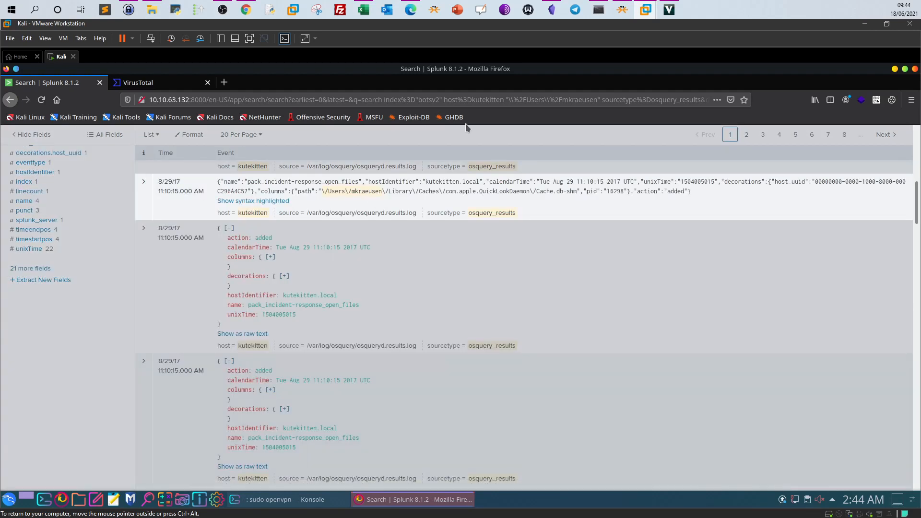
Examine the columns.target_path filter in the kutekitten query of the Obsidian Splunk note, and return to Splunk
{"action": "left_click", "coordinate": [551, 9]}
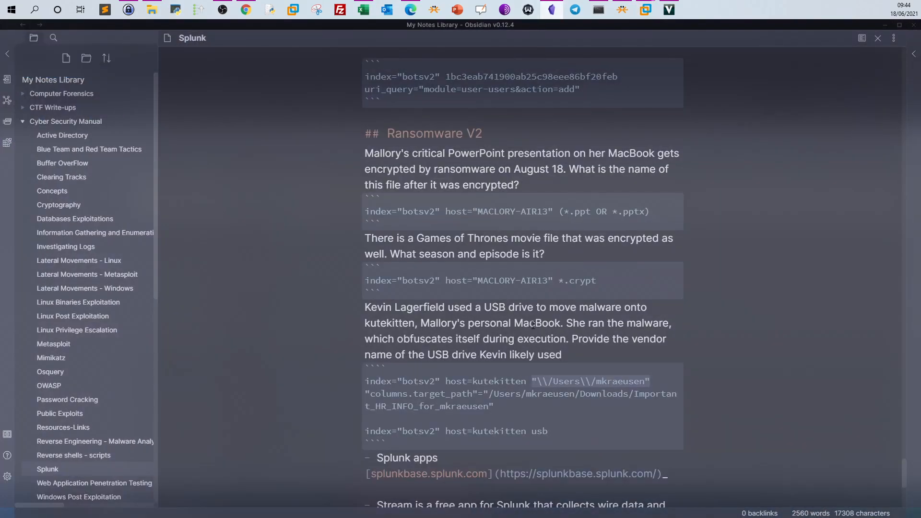
{"action": "left_click_drag", "start_coordinate": [495, 406], "coordinate": [370, 390]}
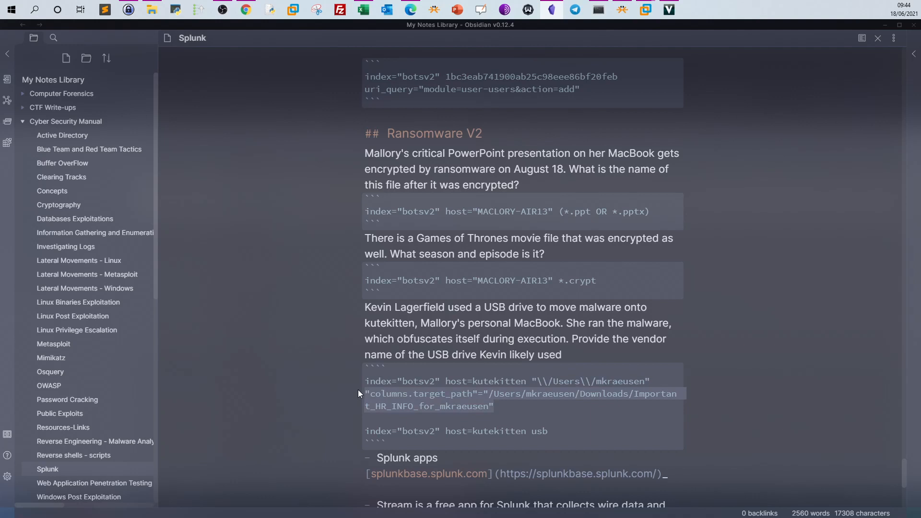
{"action": "left_click", "coordinate": [541, 404]}
{"action": "left_click_drag", "start_coordinate": [503, 412], "coordinate": [412, 404]}
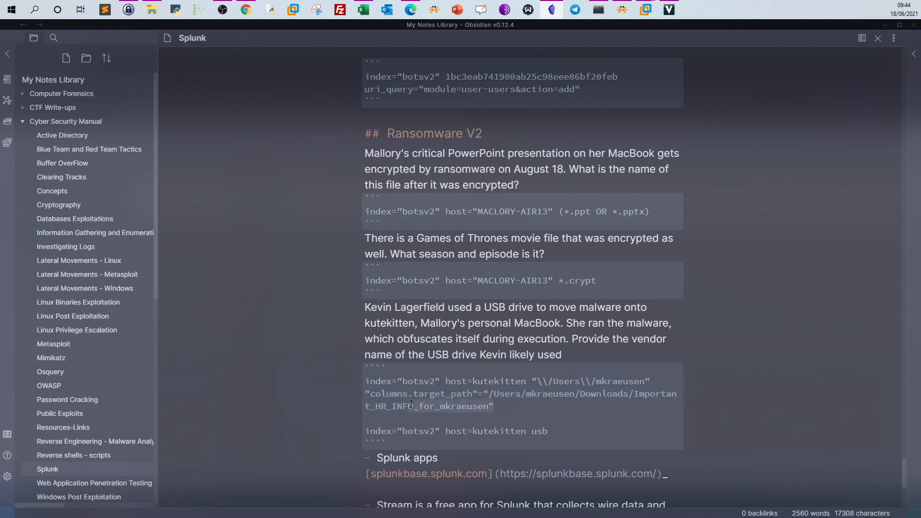
{"action": "left_click", "coordinate": [554, 14]}
Add columns.target_path to the selected fields of the osquery_results search
{"action": "scroll", "coordinate": [135, 307], "scroll_direction": "up", "scroll_amount": 4}
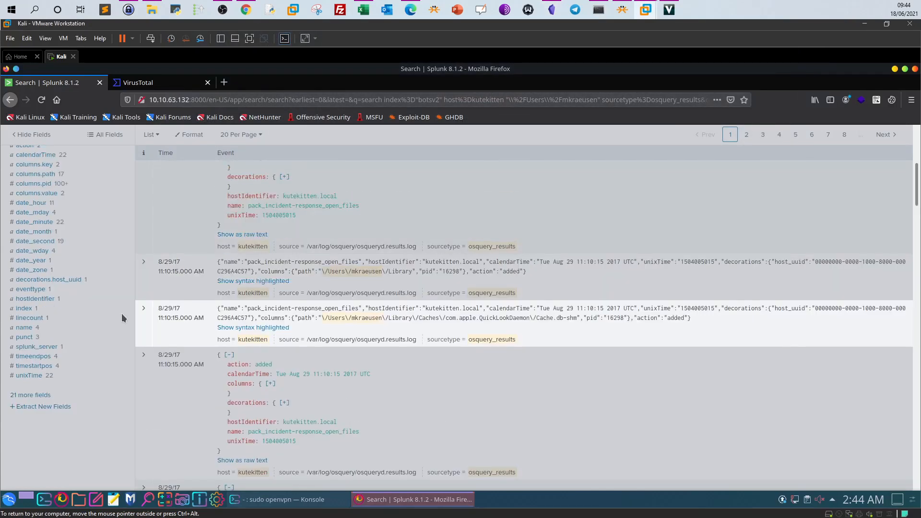
{"action": "scroll", "coordinate": [122, 317], "scroll_direction": "up", "scroll_amount": 5}
{"action": "scroll", "coordinate": [122, 316], "scroll_direction": "down", "scroll_amount": 5}
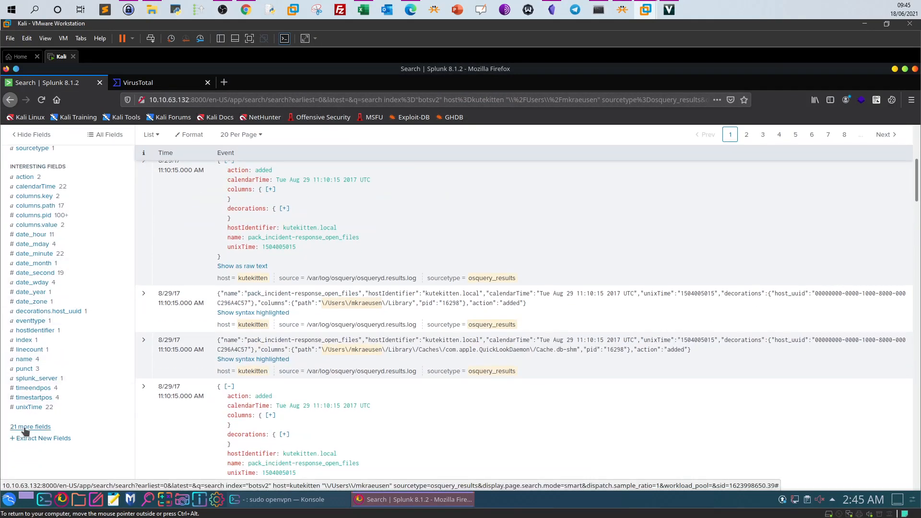
{"action": "left_click", "coordinate": [27, 428]}
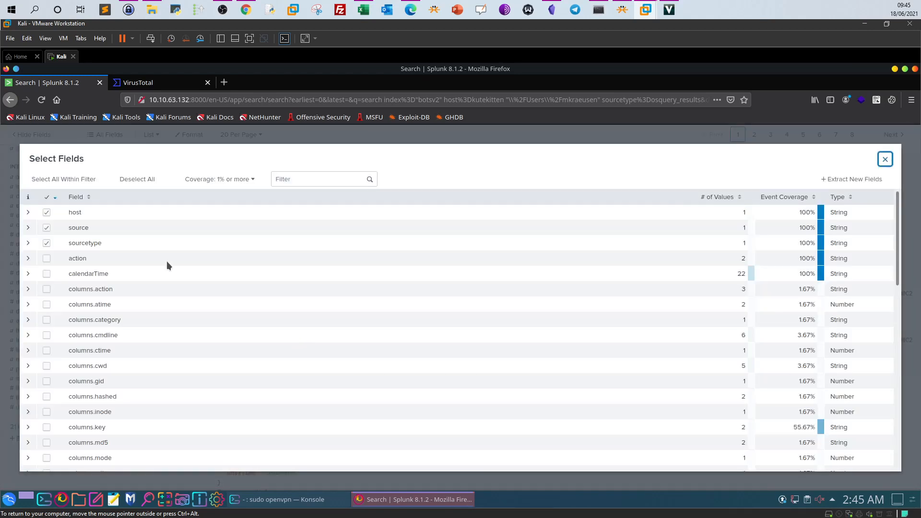
{"action": "scroll", "coordinate": [167, 265], "scroll_direction": "down", "scroll_amount": 3}
{"action": "scroll", "coordinate": [167, 265], "scroll_direction": "up", "scroll_amount": 2}
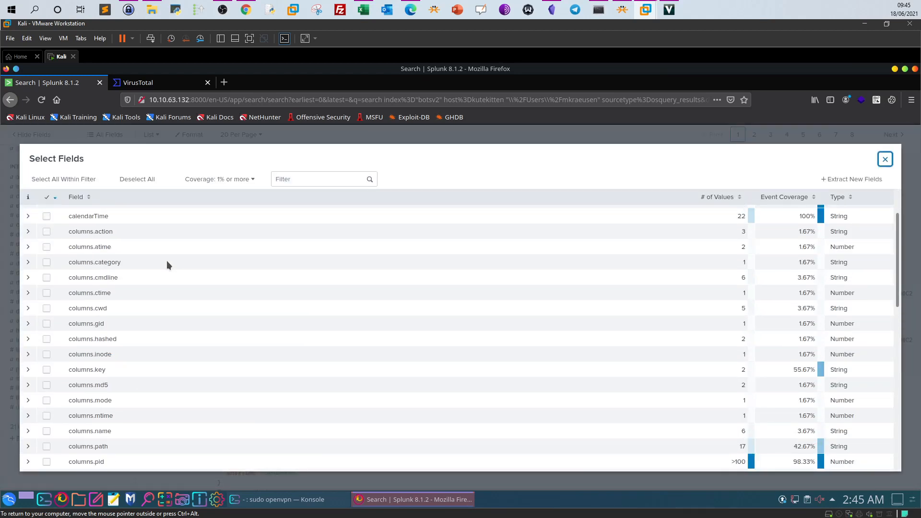
{"action": "scroll", "coordinate": [167, 265], "scroll_direction": "up", "scroll_amount": 1}
{"action": "scroll", "coordinate": [167, 265], "scroll_direction": "down", "scroll_amount": 2}
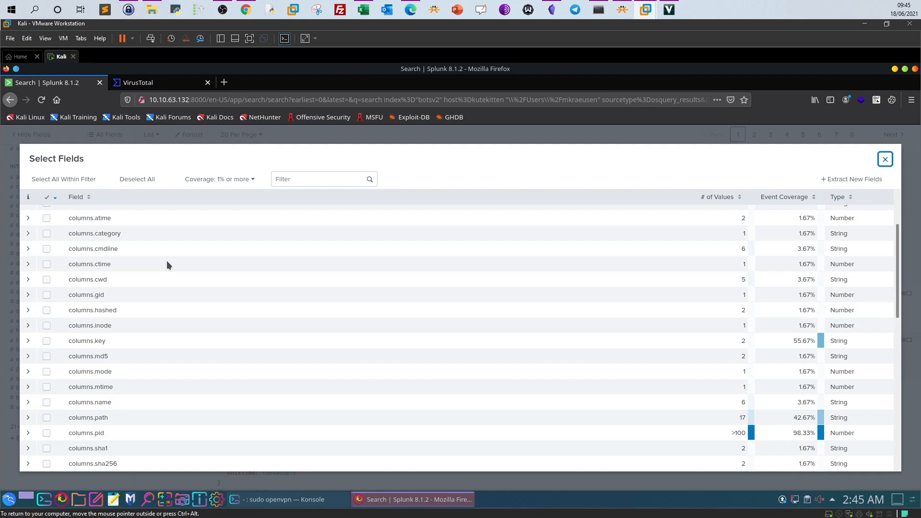
{"action": "scroll", "coordinate": [167, 266], "scroll_direction": "down", "scroll_amount": 2}
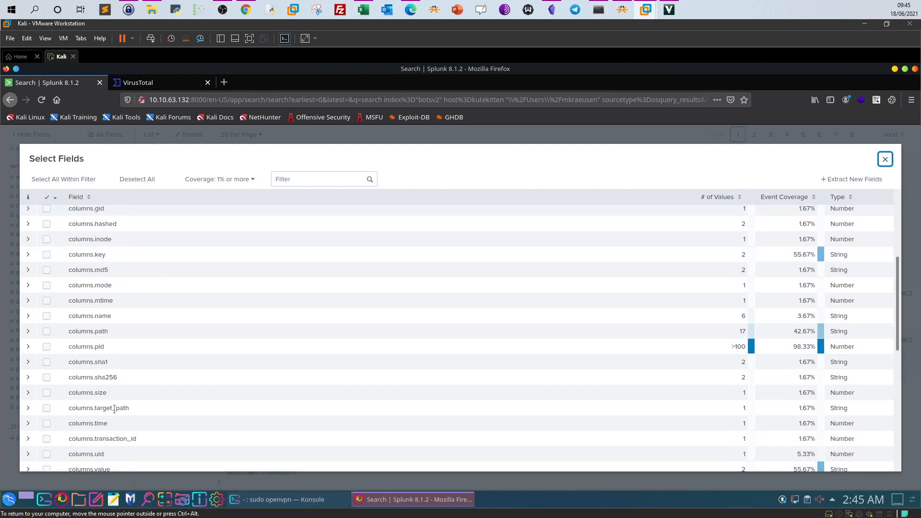
{"action": "left_click", "coordinate": [47, 408]}
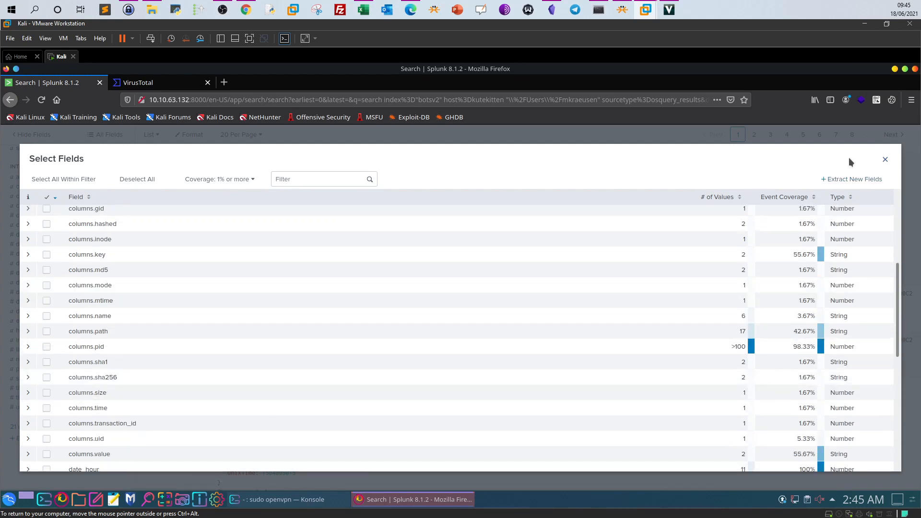
{"action": "left_click", "coordinate": [885, 159]}
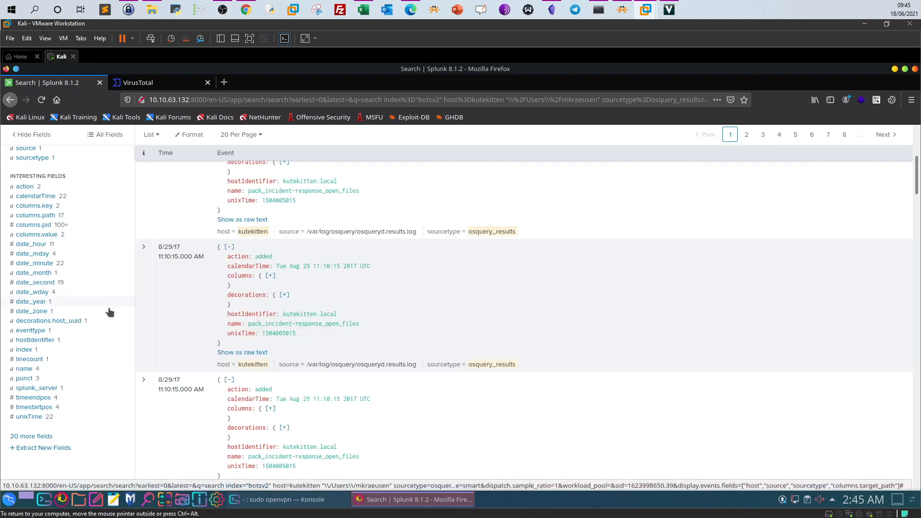
List the columns.target_path field's values and narrow the search to the Important_HR_INFO file in the user's Downloads folder
{"action": "scroll", "coordinate": [110, 307], "scroll_direction": "up", "scroll_amount": 3}
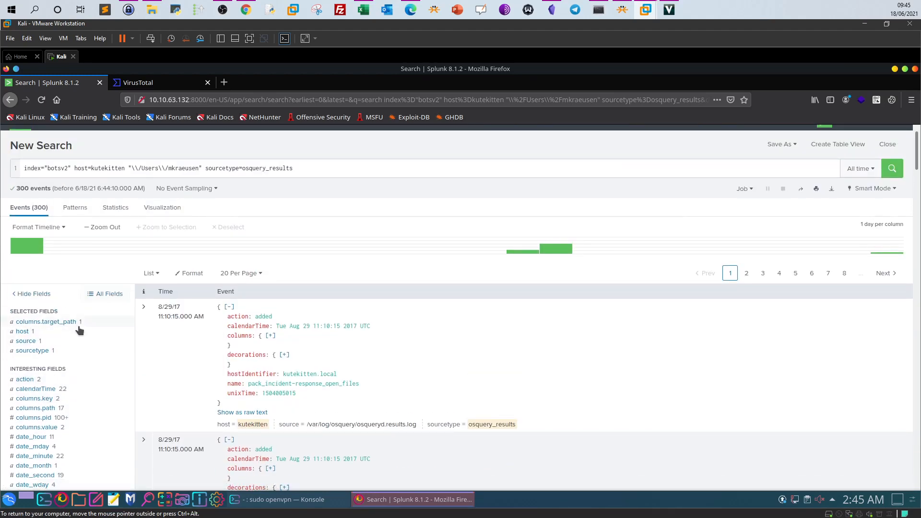
{"action": "left_click", "coordinate": [38, 322]}
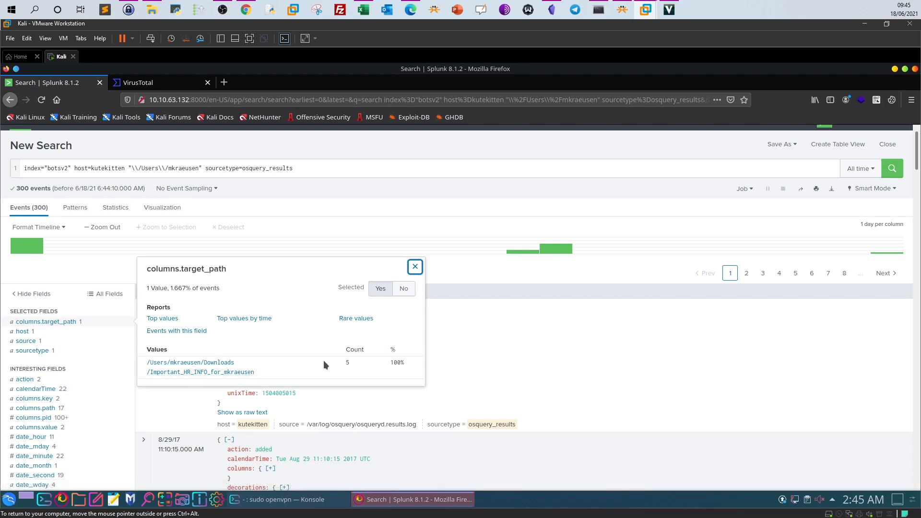
{"action": "left_click", "coordinate": [212, 372]}
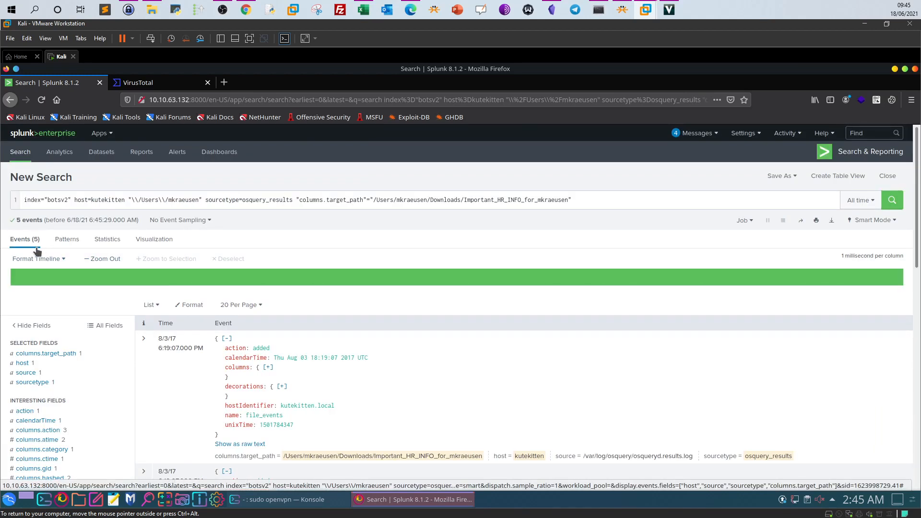
{"action": "left_click_drag", "start_coordinate": [555, 201], "coordinate": [424, 201]}
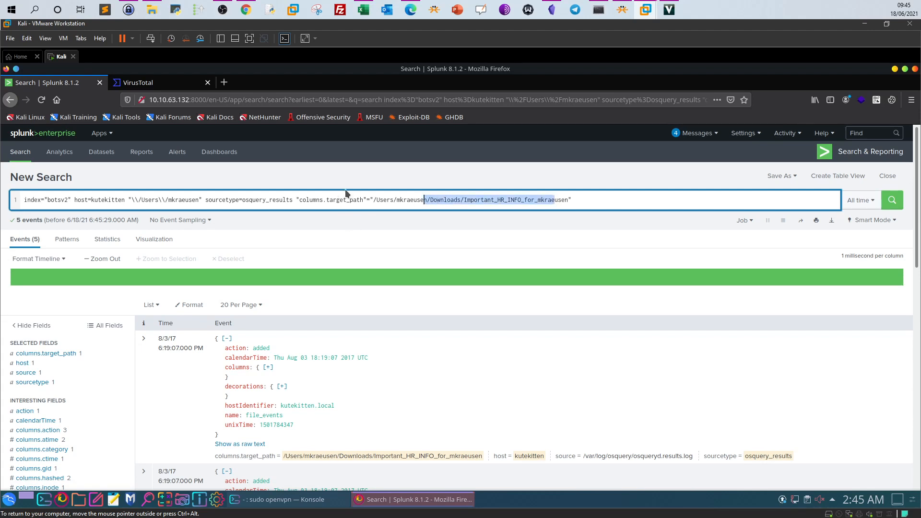
Show the oldest matching file event as raw text and highlight its file name and MD5 hash
{"action": "scroll", "coordinate": [493, 206], "scroll_direction": "down", "scroll_amount": 5}
{"action": "scroll", "coordinate": [493, 206], "scroll_direction": "down", "scroll_amount": 6}
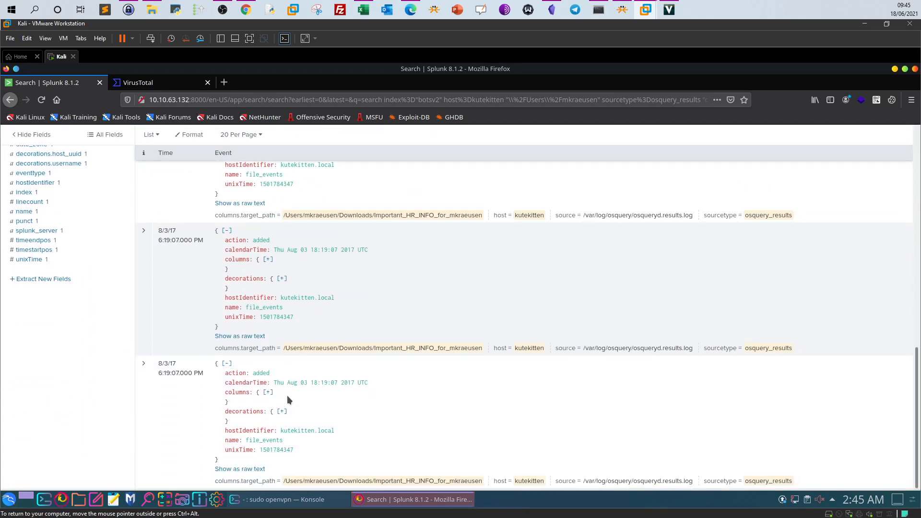
{"action": "left_click", "coordinate": [240, 469]}
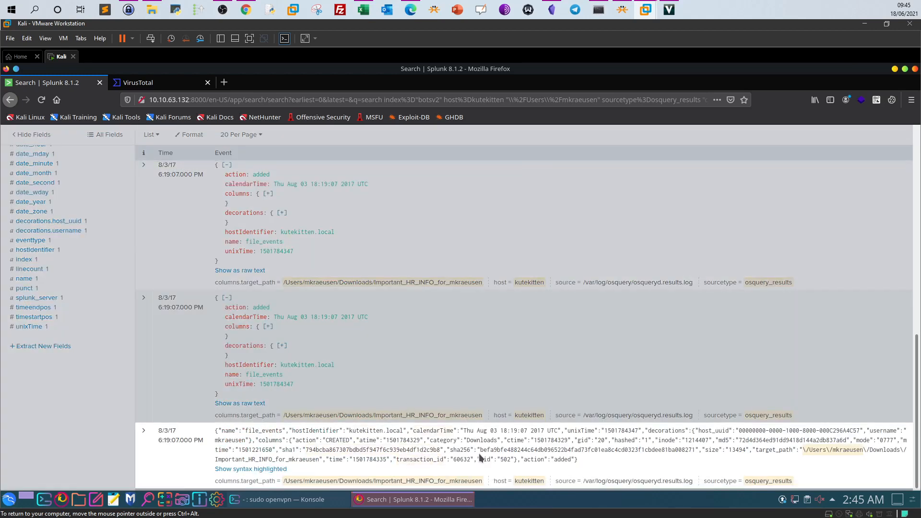
{"action": "left_click_drag", "start_coordinate": [319, 459], "coordinate": [218, 460]}
{"action": "left_click_drag", "start_coordinate": [739, 440], "coordinate": [840, 440]}
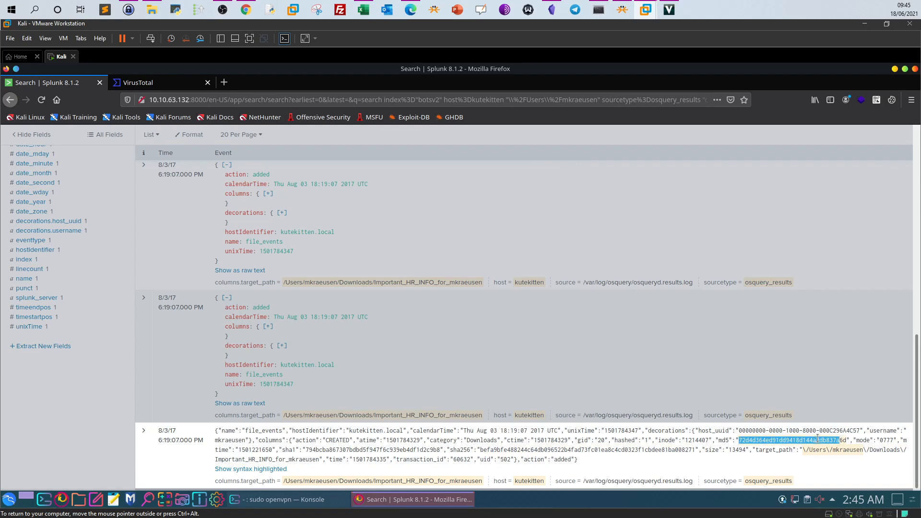
{"action": "left_click_drag", "start_coordinate": [847, 441], "coordinate": [742, 441]}
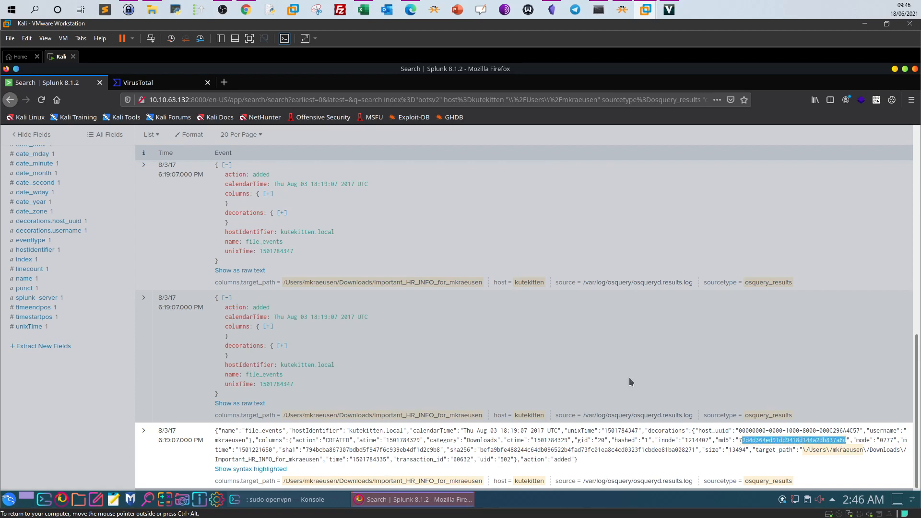
Switch to VirusTotal, examine the file's detection results and hash details, and return to the Splunk search
{"action": "left_click", "coordinate": [150, 85]}
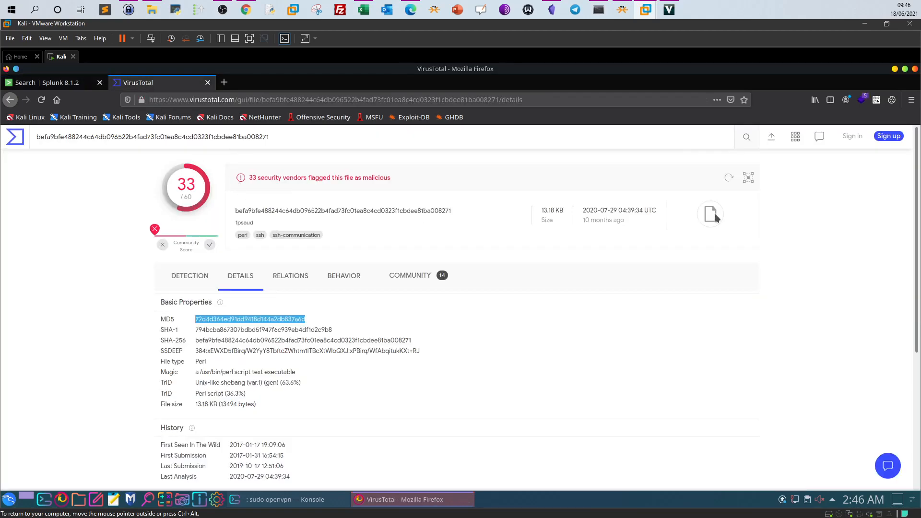
{"action": "left_click", "coordinate": [186, 275]}
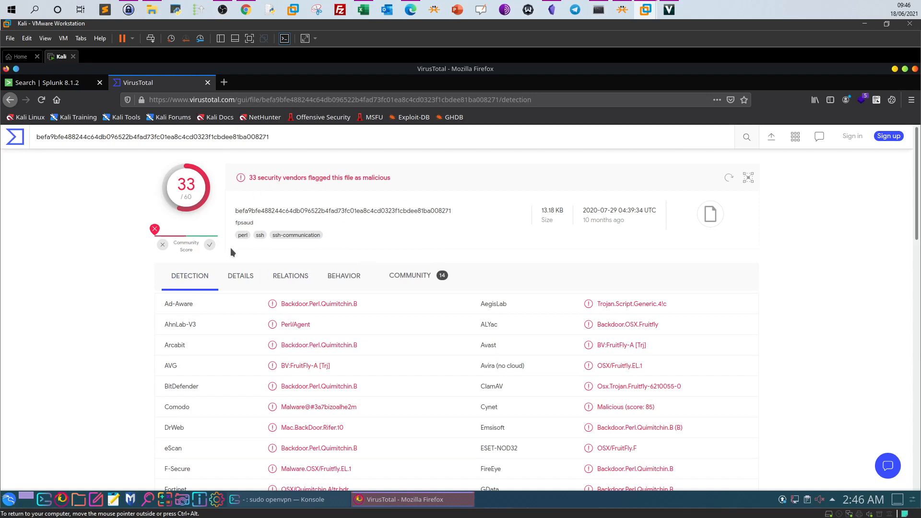
{"action": "left_click", "coordinate": [244, 279]}
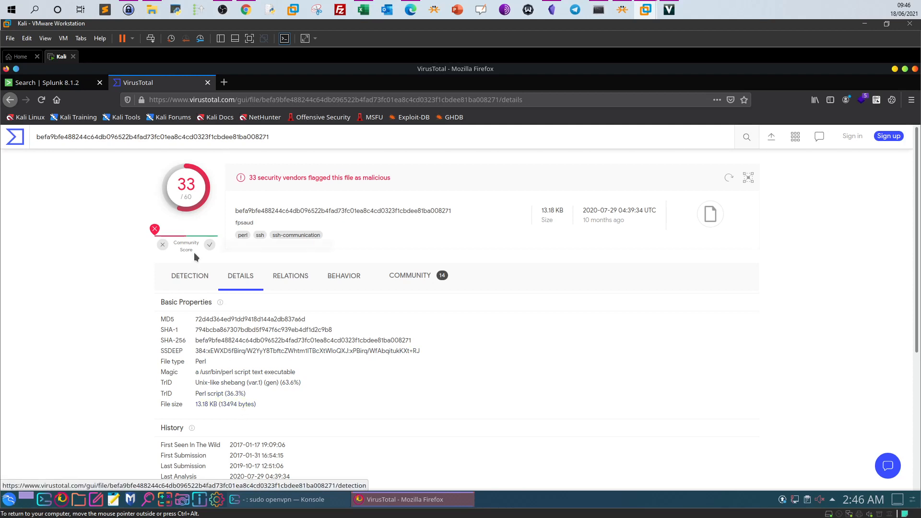
{"action": "mouse_move", "coordinate": [196, 254]}
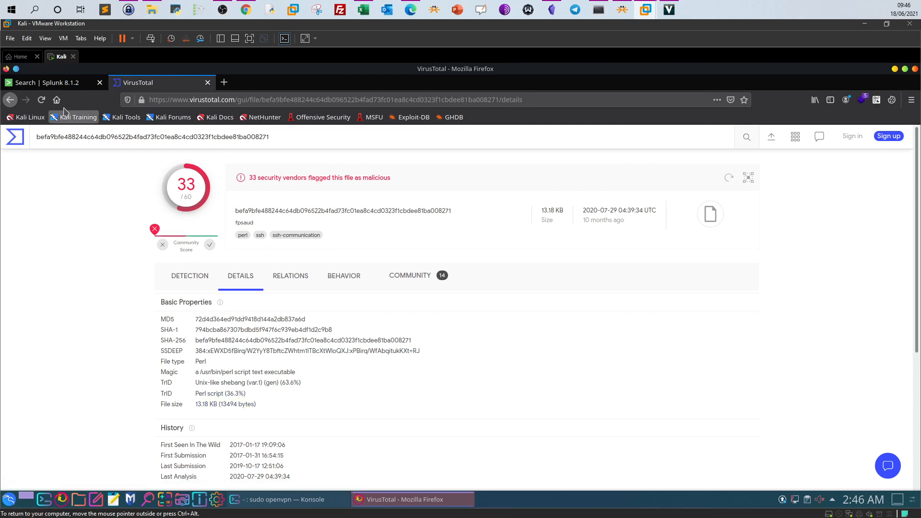
{"action": "left_click", "coordinate": [60, 87]}
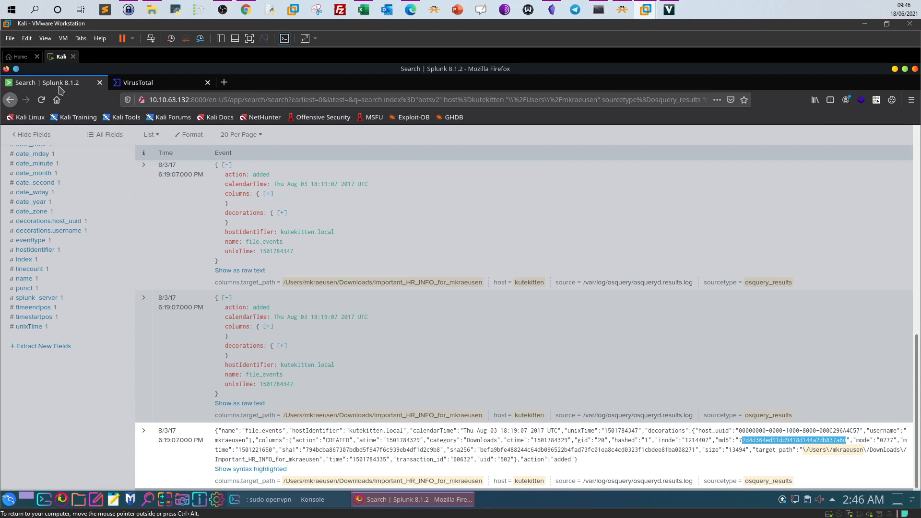
{"action": "left_click", "coordinate": [88, 417]}
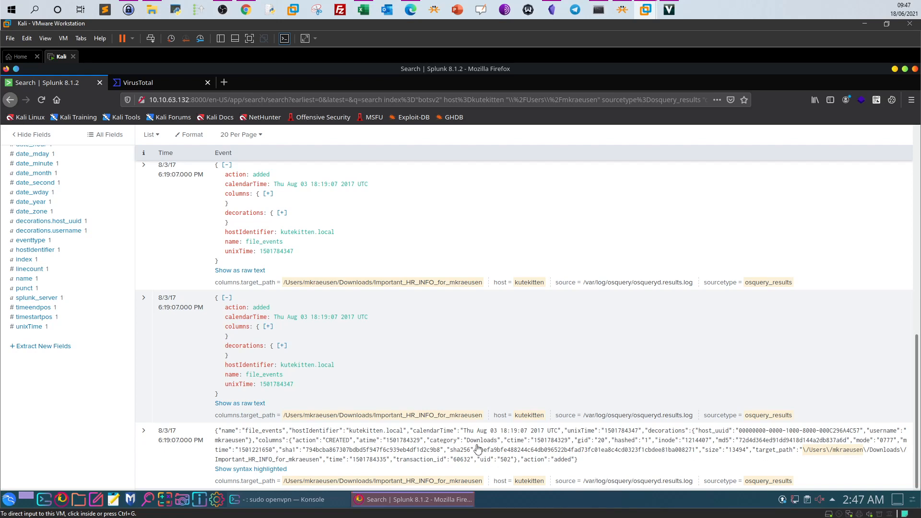
{"action": "left_click", "coordinate": [191, 441]}
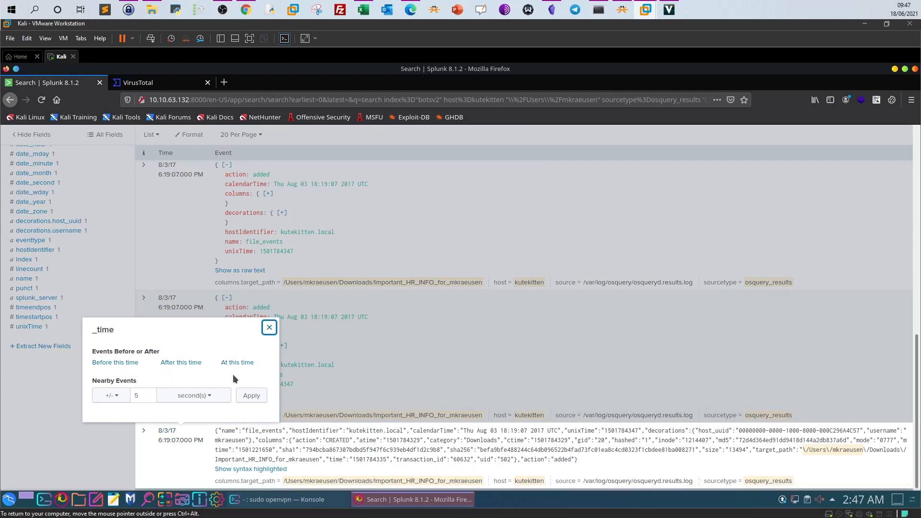
{"action": "double_click", "coordinate": [131, 399]}
{"action": "type", "text": "60"}
{"action": "key", "text": "Return"}
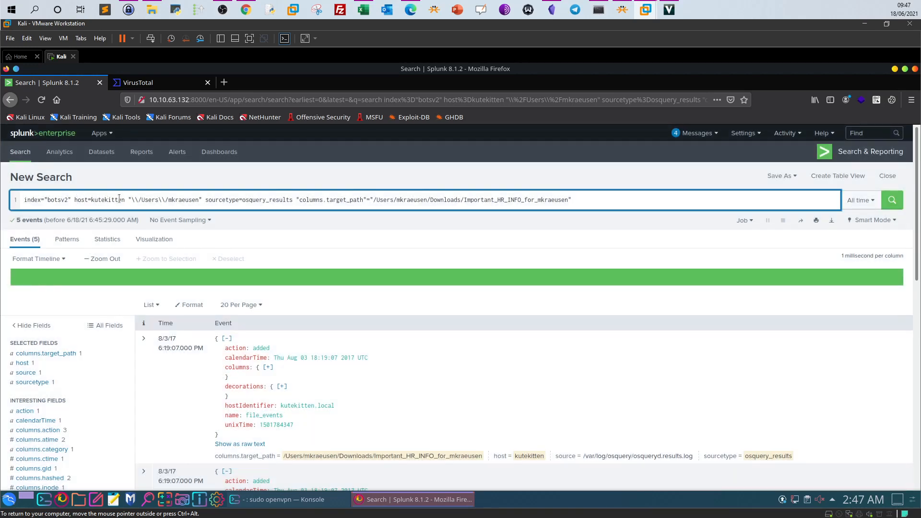
Replace all the search terms following host=kutekitten with usb
{"action": "left_click_drag", "start_coordinate": [129, 199], "coordinate": [616, 198]}
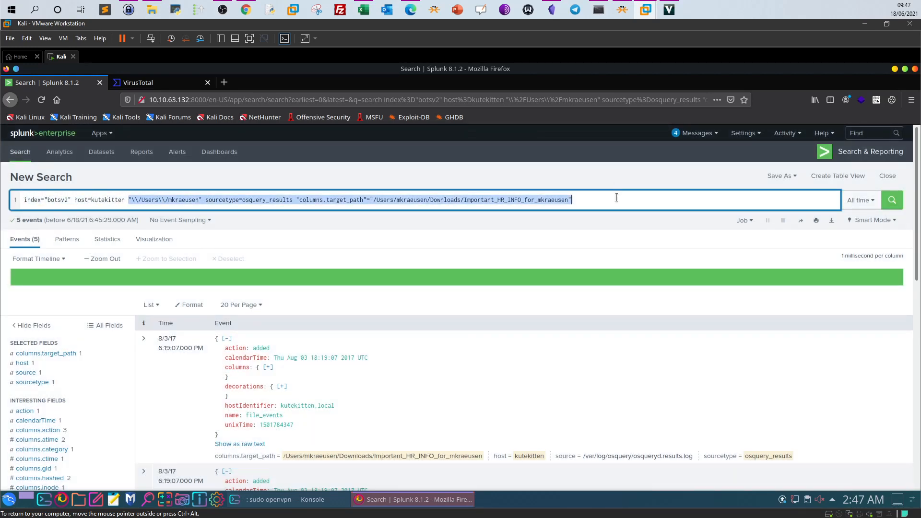
{"action": "key", "text": "BackSpace"}
{"action": "type", "text": "usb"}
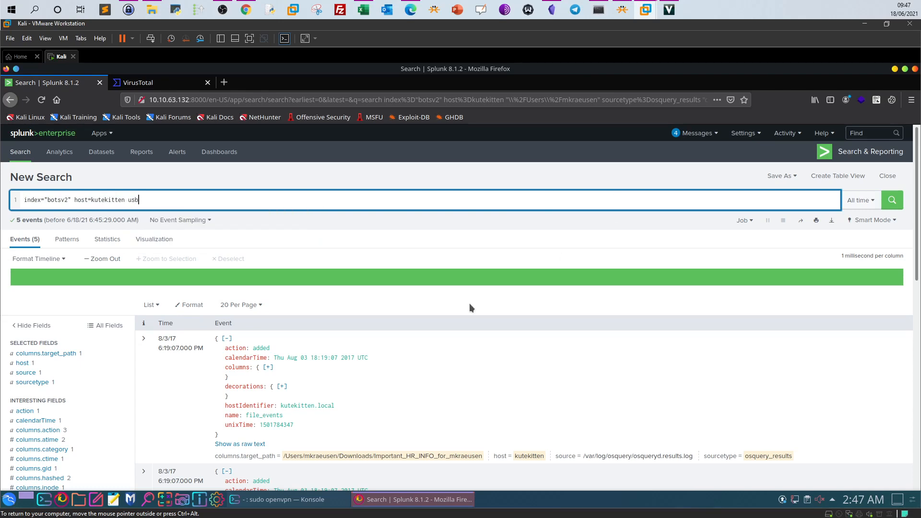
Run the USB search for nearby events within +/- 60 seconds of the oldest Important_HR_INFO file event
{"action": "scroll", "coordinate": [470, 307], "scroll_direction": "down", "scroll_amount": 5}
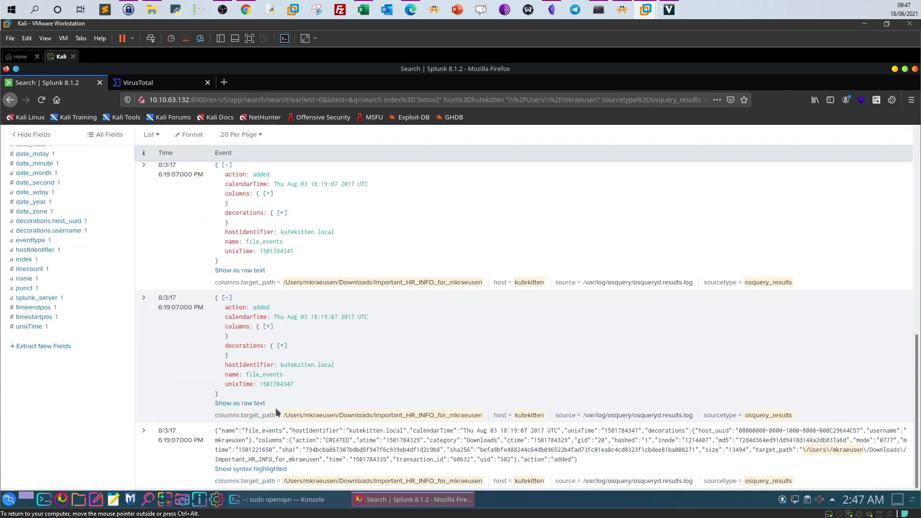
{"action": "left_click", "coordinate": [164, 441]}
{"action": "left_click_drag", "start_coordinate": [143, 394], "coordinate": [128, 397]}
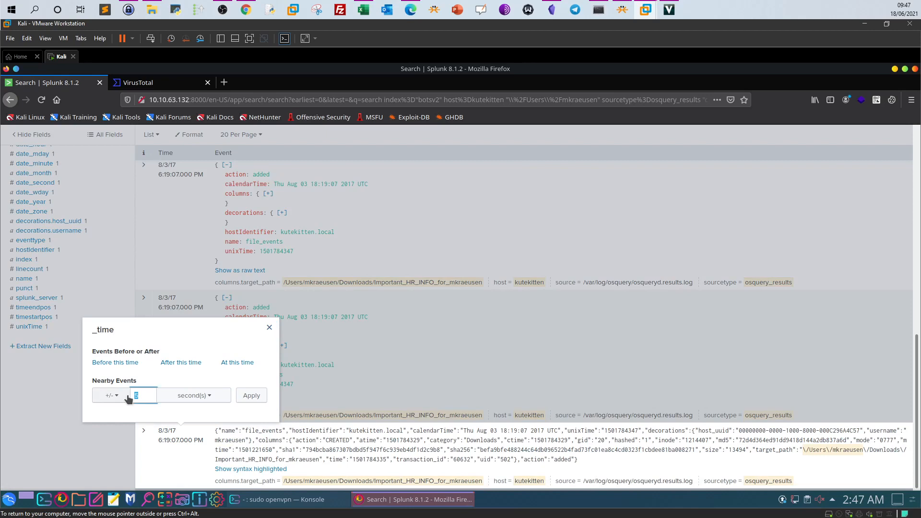
{"action": "type", "text": "60"}
{"action": "left_click", "coordinate": [250, 395]}
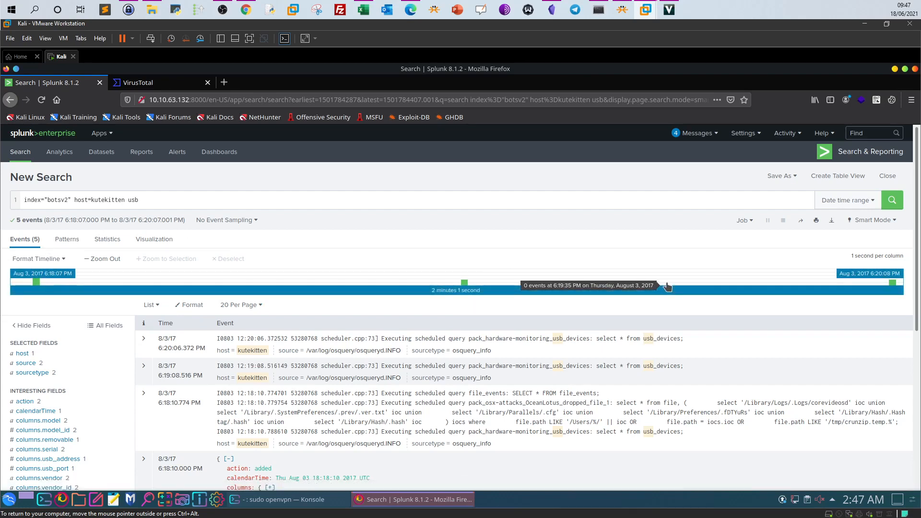
Show the two osquery USB device events as raw text and examine their vendor, vendor ID and model fields
{"action": "scroll", "coordinate": [666, 282], "scroll_direction": "down", "scroll_amount": 5}
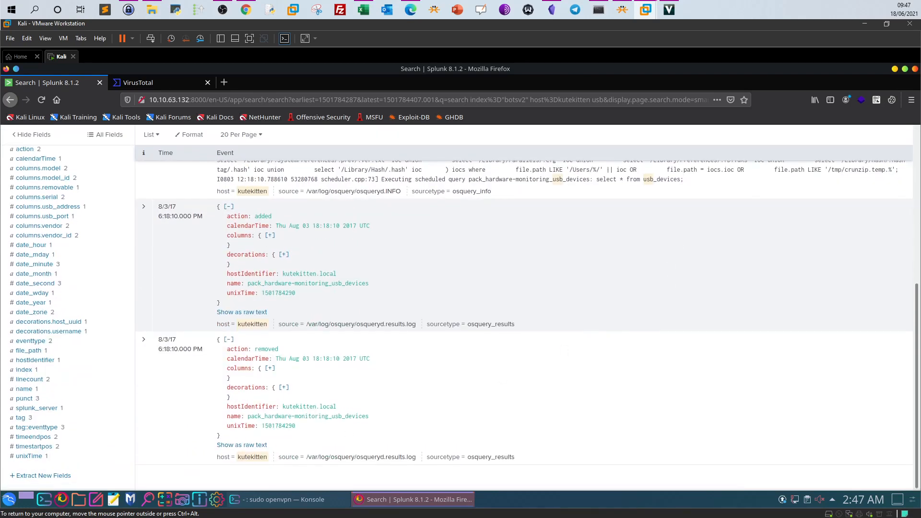
{"action": "left_click", "coordinate": [242, 445]}
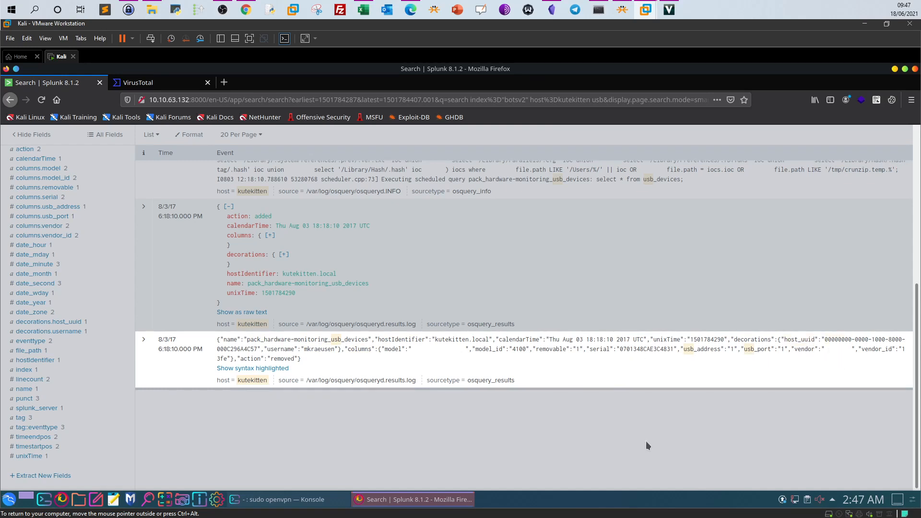
{"action": "scroll", "coordinate": [506, 438], "scroll_direction": "up", "scroll_amount": 2}
{"action": "left_click", "coordinate": [249, 375]}
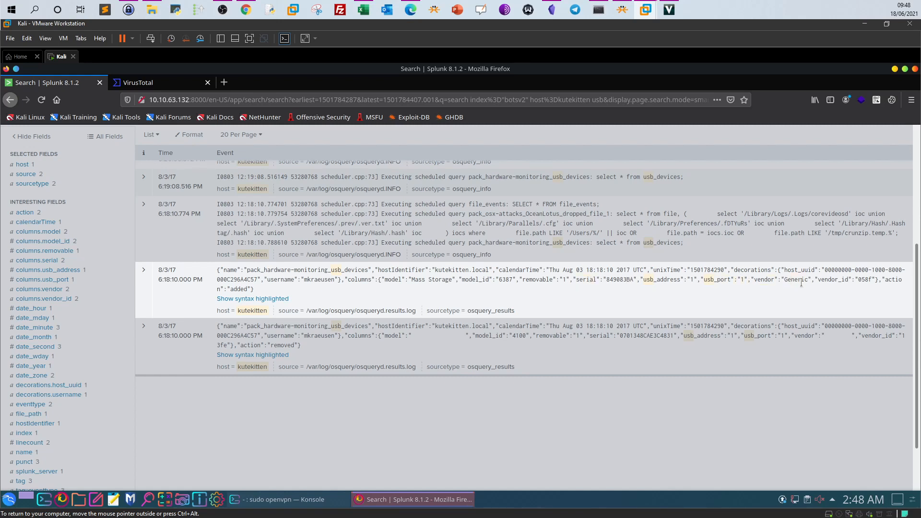
{"action": "left_click", "coordinate": [834, 280]}
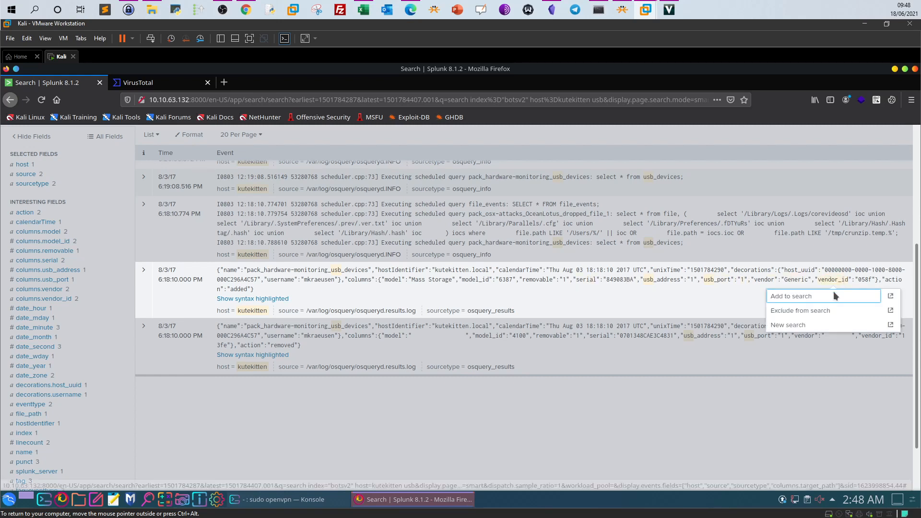
{"action": "left_click_drag", "start_coordinate": [462, 280], "coordinate": [512, 280]}
{"action": "left_click", "coordinate": [538, 319]}
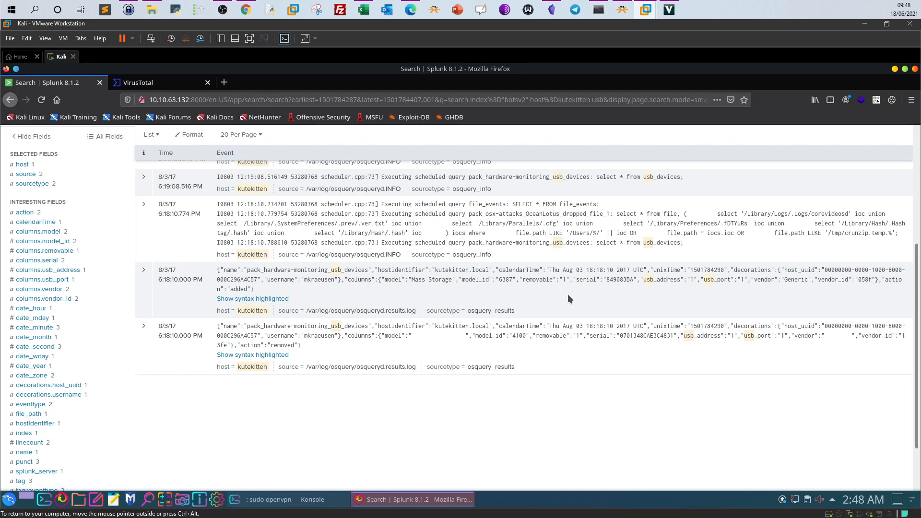
{"action": "scroll", "coordinate": [569, 295], "scroll_direction": "up", "scroll_amount": 1}
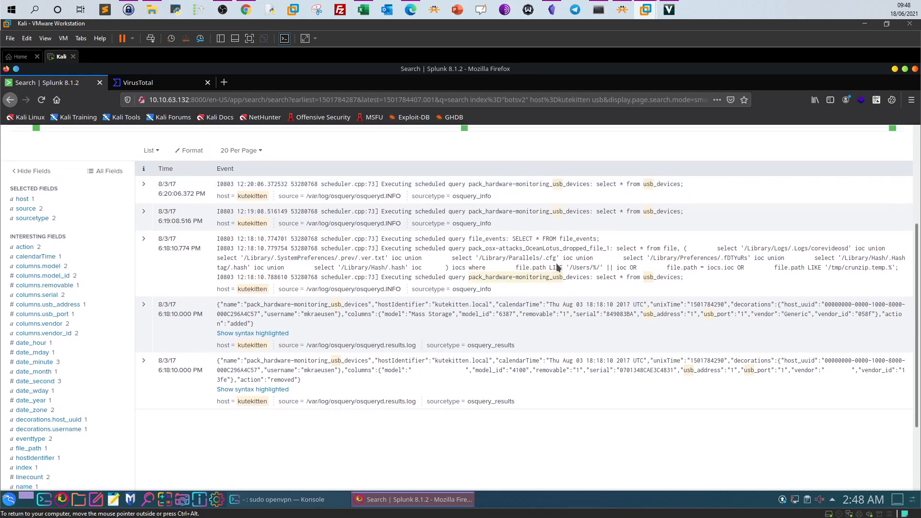
Examine the vendor ID and model ID of the added USB mass storage device in the raw Splunk event
{"action": "left_click", "coordinate": [558, 277]}
{"action": "left_click", "coordinate": [748, 285]}
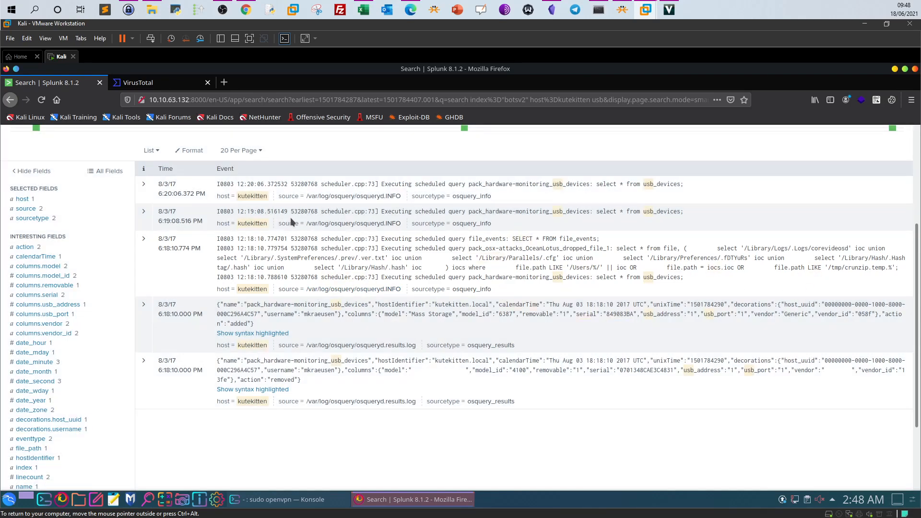
{"action": "scroll", "coordinate": [544, 221], "scroll_direction": "up", "scroll_amount": 1}
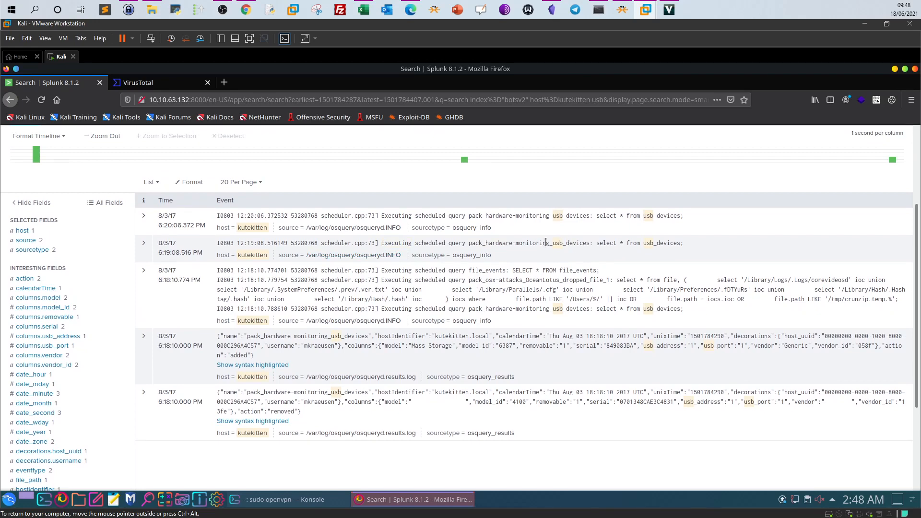
{"action": "scroll", "coordinate": [344, 245], "scroll_direction": "down", "scroll_amount": 2}
{"action": "scroll", "coordinate": [621, 263], "scroll_direction": "up", "scroll_amount": 2}
{"action": "left_click_drag", "start_coordinate": [858, 345], "coordinate": [871, 345]}
{"action": "left_click_drag", "start_coordinate": [499, 346], "coordinate": [513, 346]}
Switch to Device Hunt, look up the vendor for USB vendor ID 058F and device ID 6387, and compare it with the TryHackMe vendor answer
{"action": "left_click", "coordinate": [246, 9]}
{"action": "left_click", "coordinate": [511, 334]}
{"action": "left_click", "coordinate": [643, 28]}
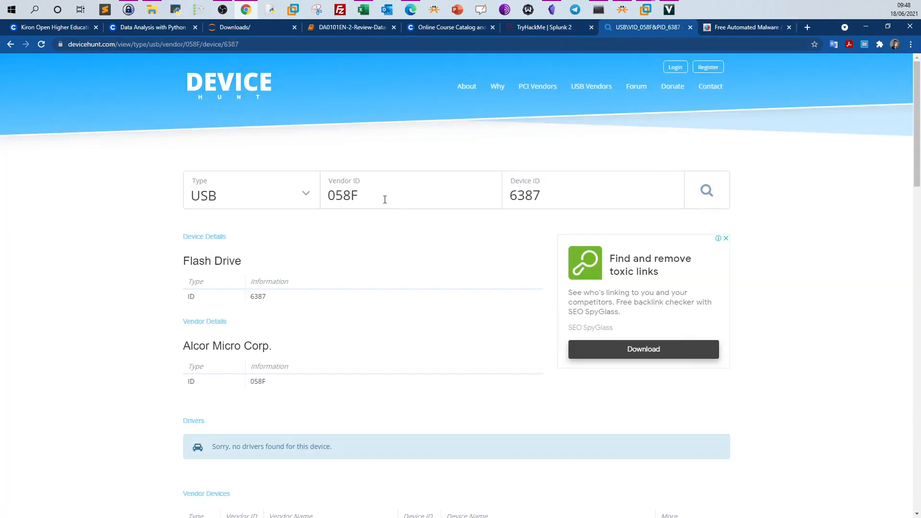
{"action": "left_click_drag", "start_coordinate": [365, 196], "coordinate": [329, 196]}
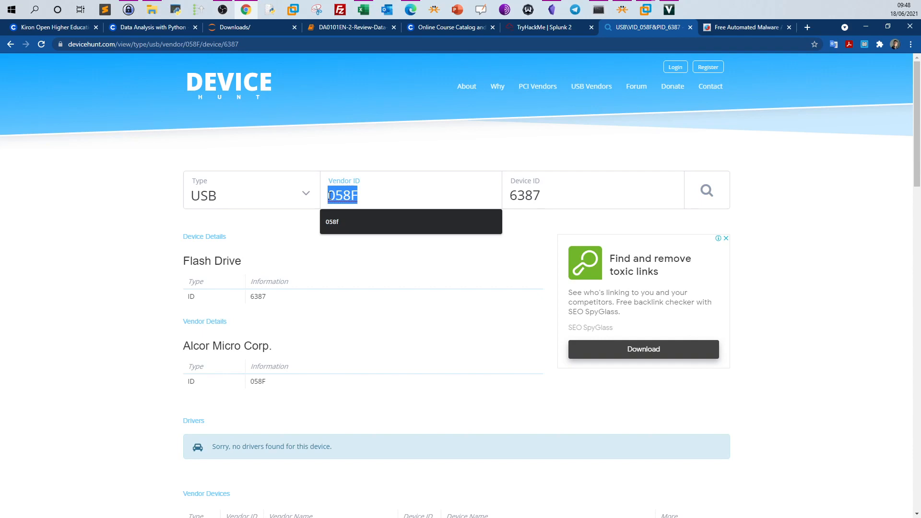
{"action": "left_click_drag", "start_coordinate": [539, 194], "coordinate": [509, 196]}
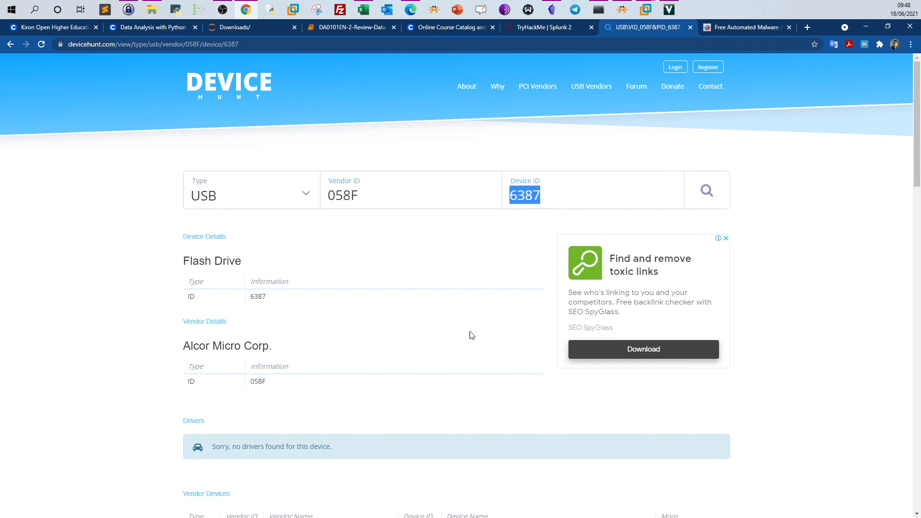
{"action": "left_click_drag", "start_coordinate": [176, 353], "coordinate": [272, 354]}
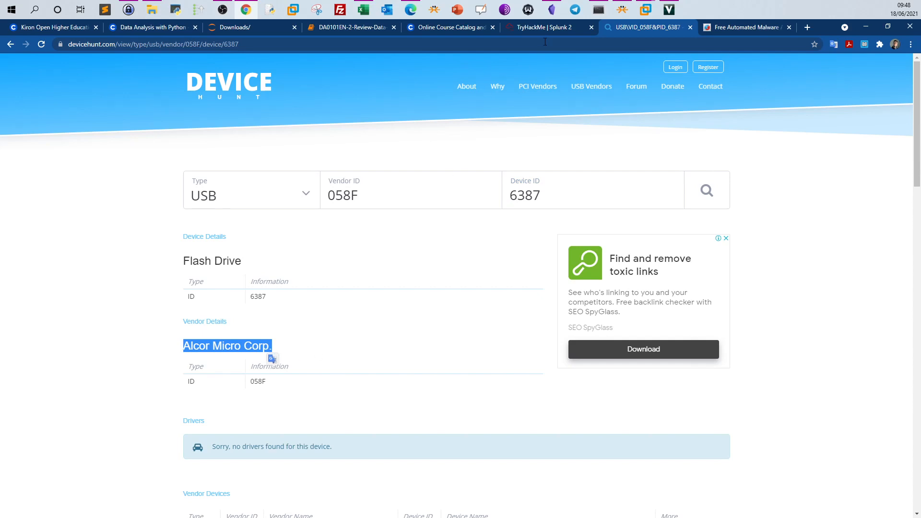
{"action": "key", "text": "ctrl+shift+Tab"}
{"action": "left_click_drag", "start_coordinate": [253, 289], "coordinate": [155, 290]}
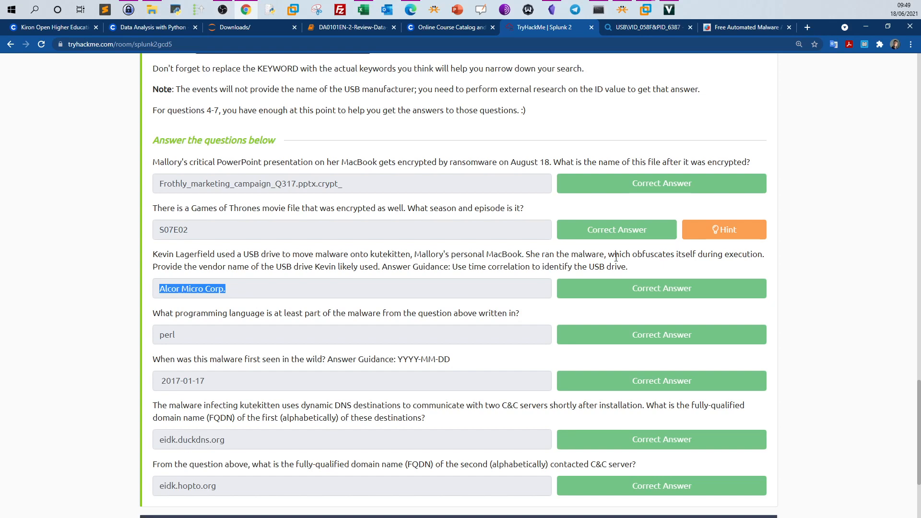
Switch to the VirusTotal report in Kali, check the malware's file type, and return to TryHackMe's programming language question
{"action": "left_click", "coordinate": [646, 9]}
{"action": "left_click", "coordinate": [663, 63]}
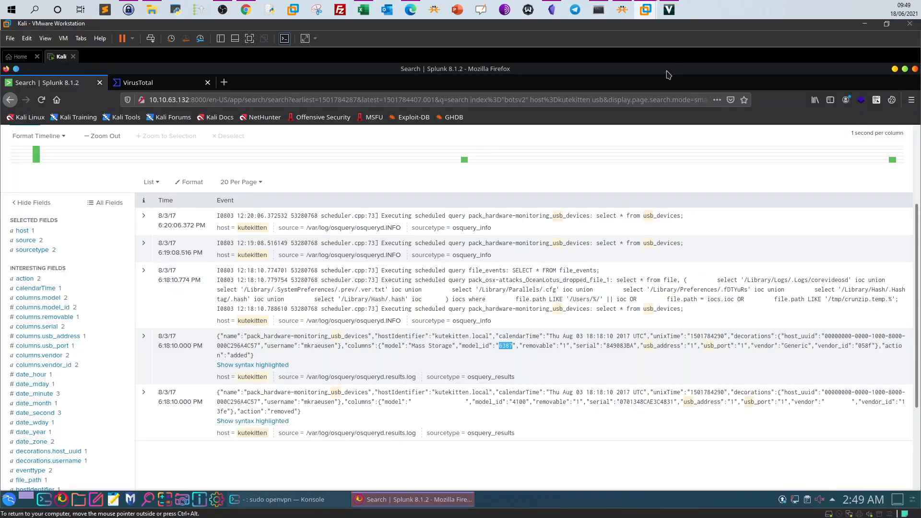
{"action": "left_click", "coordinate": [166, 84]}
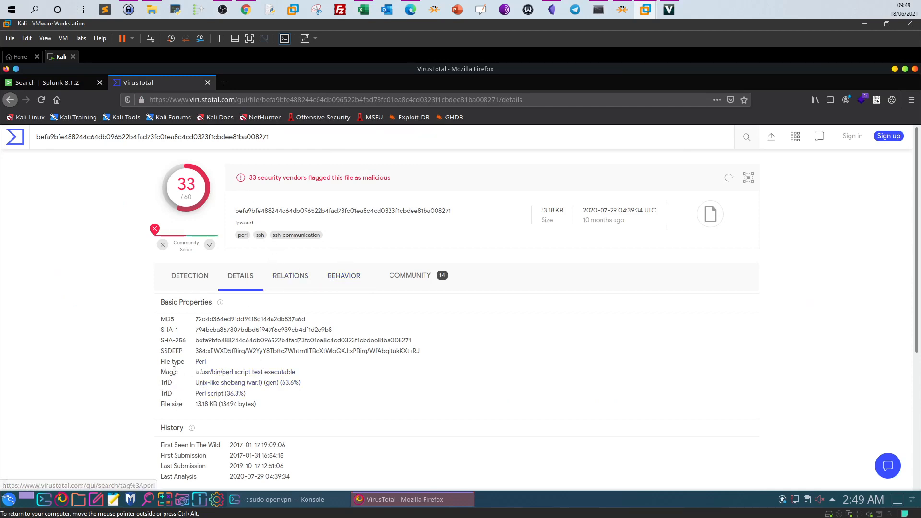
{"action": "double_click", "coordinate": [200, 362]}
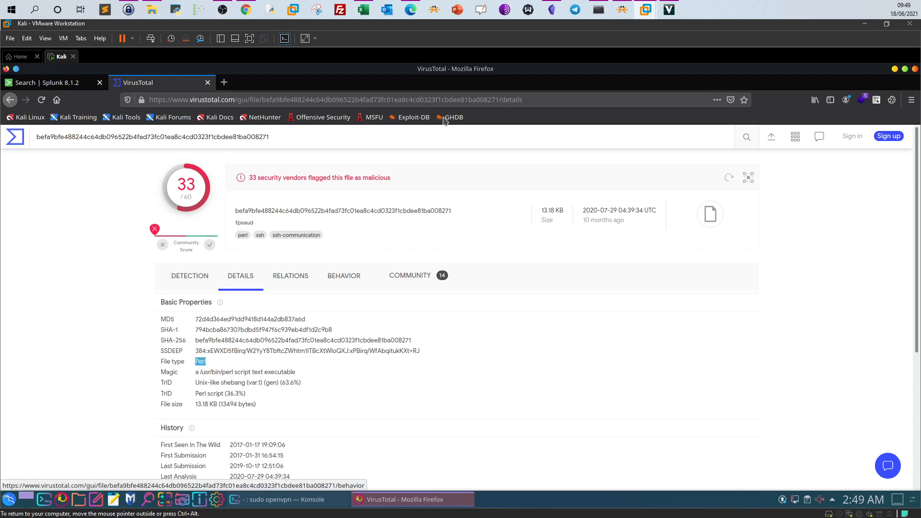
{"action": "left_click", "coordinate": [246, 10]}
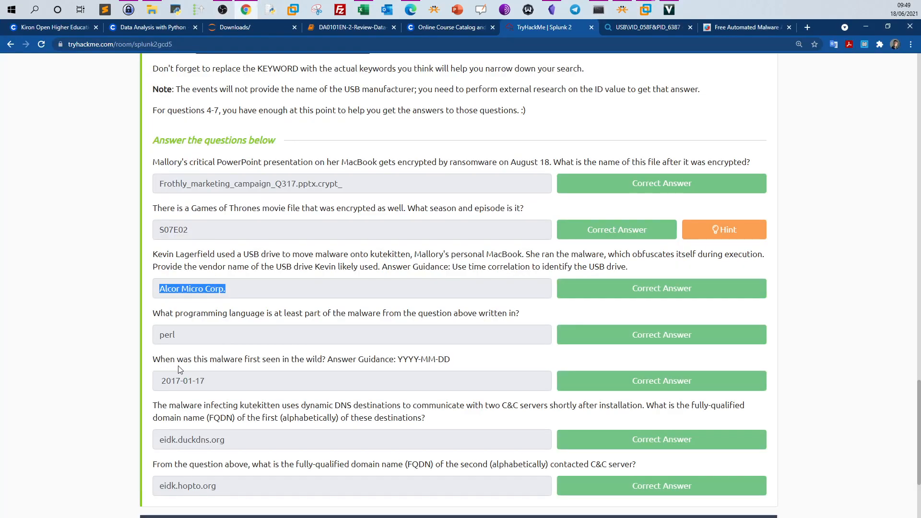
Check the First Seen In The Wild date in the VirusTotal history and compare it with the matching TryHackMe answer
{"action": "left_click", "coordinate": [656, 12]}
{"action": "left_click", "coordinate": [684, 66]}
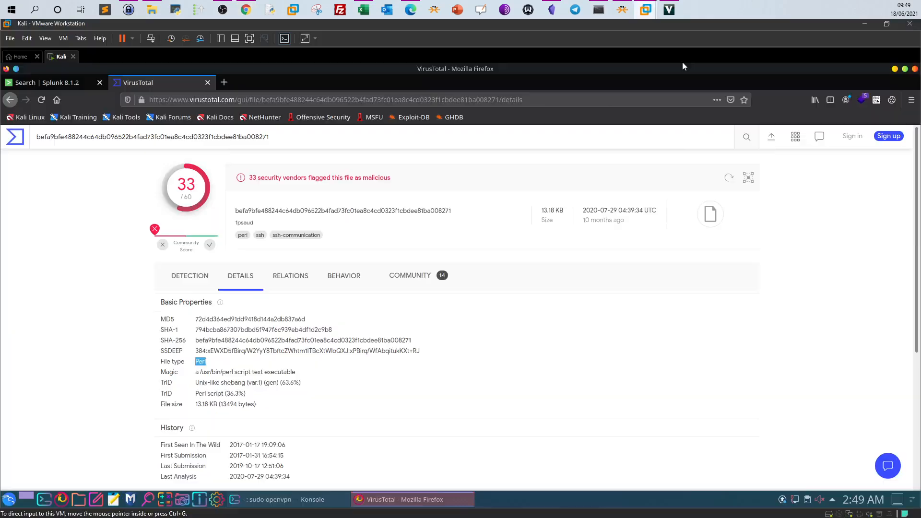
{"action": "scroll", "coordinate": [267, 309], "scroll_direction": "down", "scroll_amount": 2}
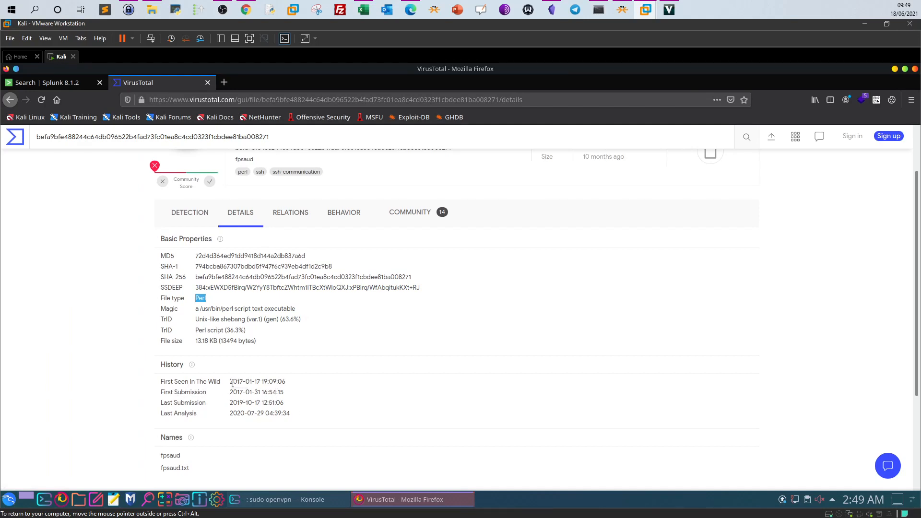
{"action": "left_click_drag", "start_coordinate": [230, 382], "coordinate": [261, 382]}
{"action": "left_click", "coordinate": [252, 11]}
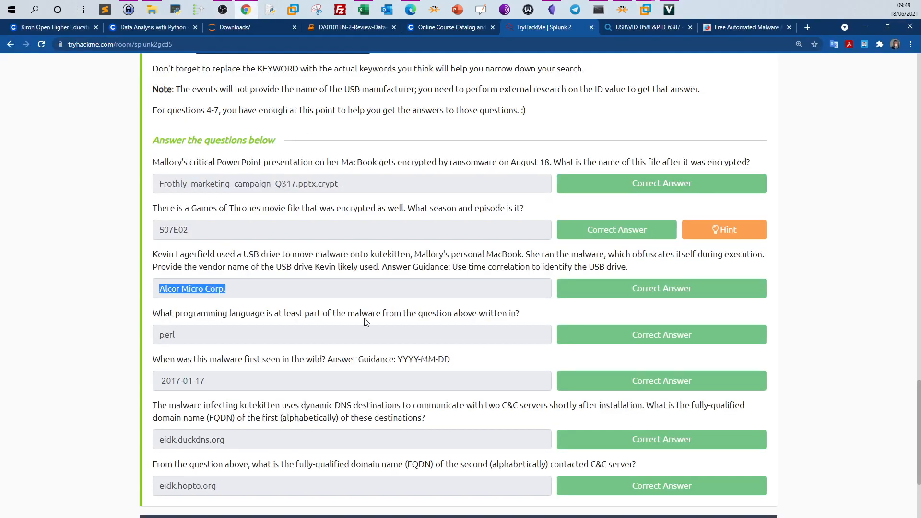
{"action": "left_click_drag", "start_coordinate": [205, 389], "coordinate": [156, 384]}
Read the TryHackMe question about the dynamic DNS names of the malware's two C&C servers
{"action": "scroll", "coordinate": [156, 384], "scroll_direction": "down", "scroll_amount": 2}
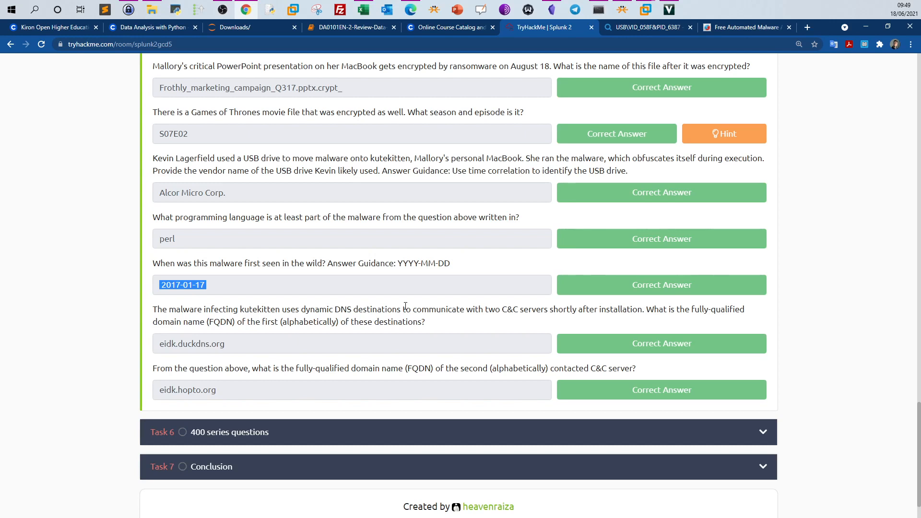
{"action": "left_click_drag", "start_coordinate": [640, 311], "coordinate": [144, 305]}
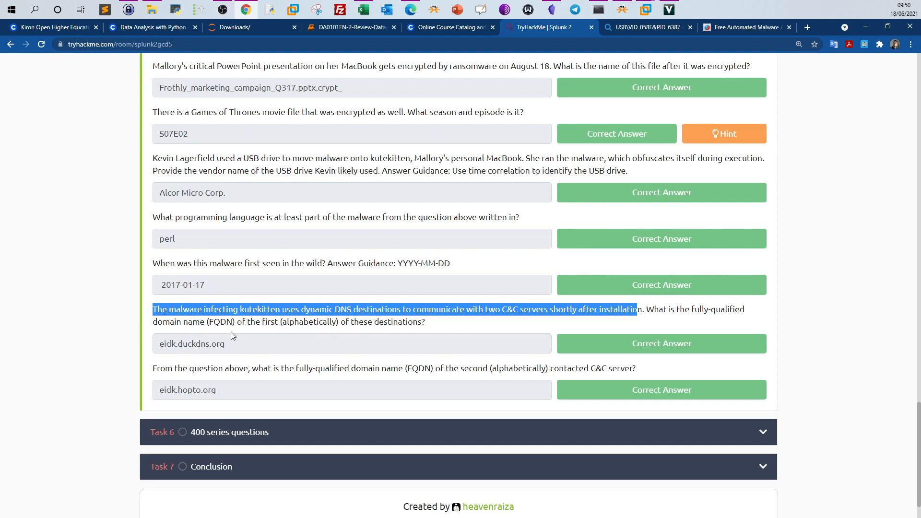
{"action": "left_click_drag", "start_coordinate": [252, 322], "coordinate": [255, 323]}
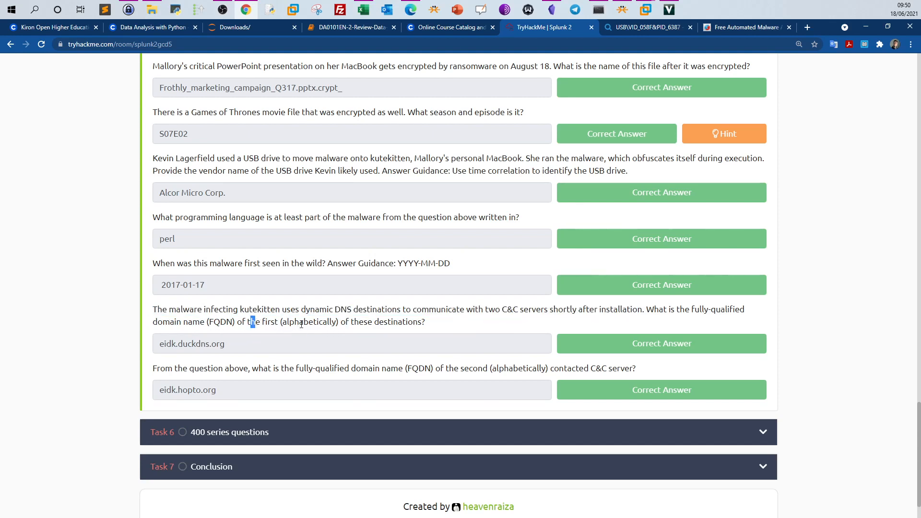
Switch to the Hybrid Analysis report, examine the malware's contacted domains, and compare them with the two C&C server answers on TryHackMe
{"action": "left_click", "coordinate": [741, 27]}
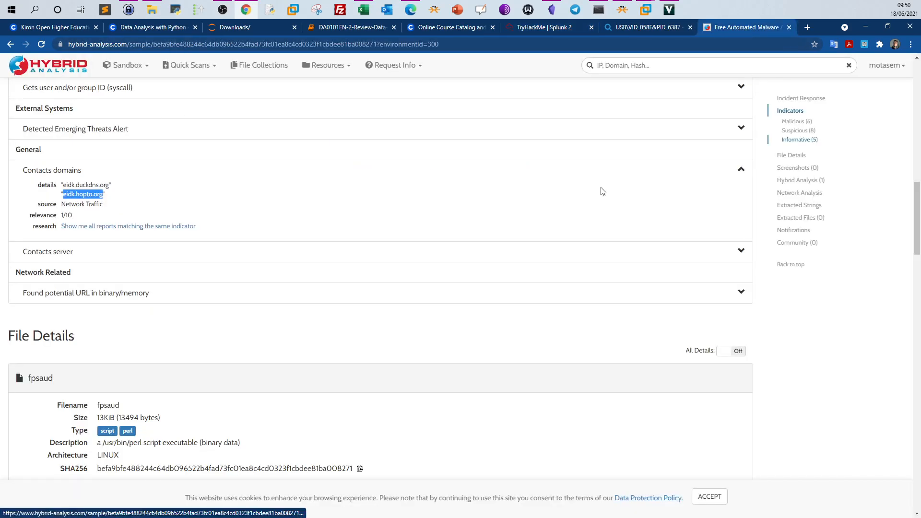
{"action": "scroll", "coordinate": [603, 192], "scroll_direction": "up", "scroll_amount": 5}
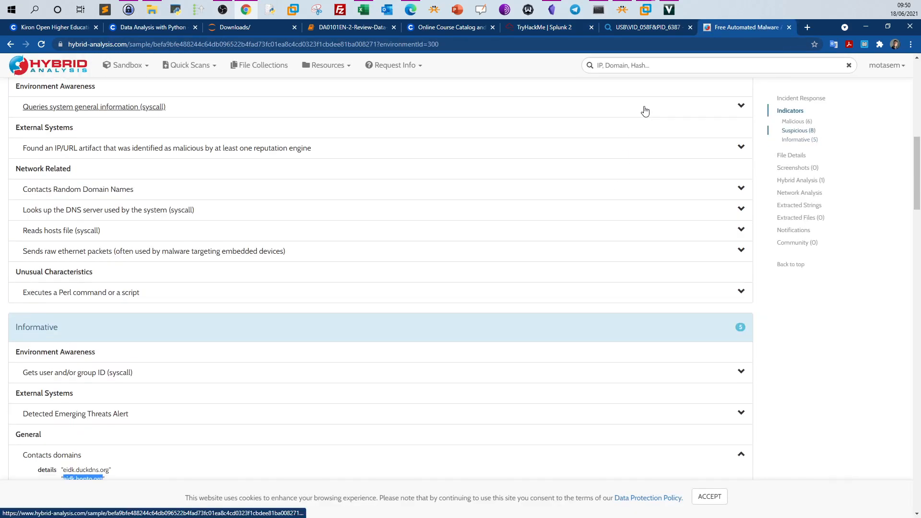
{"action": "scroll", "coordinate": [645, 111], "scroll_direction": "down", "scroll_amount": 3}
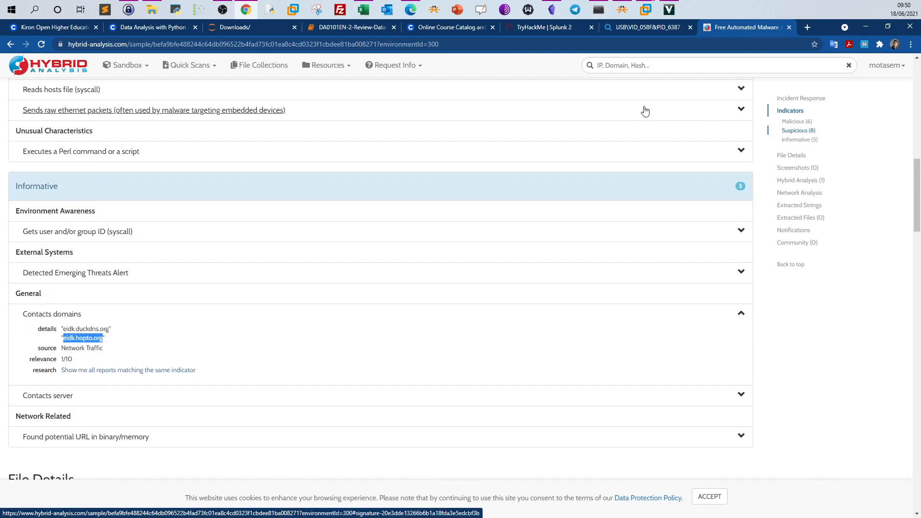
{"action": "scroll", "coordinate": [658, 127], "scroll_direction": "down", "scroll_amount": 1}
{"action": "left_click", "coordinate": [799, 293]}
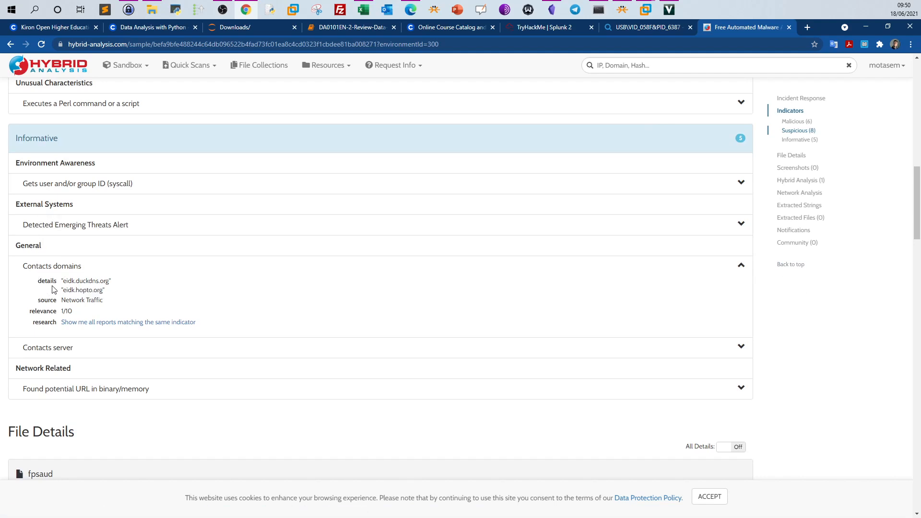
{"action": "left_click_drag", "start_coordinate": [102, 290], "coordinate": [73, 291]}
{"action": "left_click", "coordinate": [78, 285]}
{"action": "double_click", "coordinate": [78, 284]}
{"action": "left_click", "coordinate": [545, 27]}
{"action": "double_click", "coordinate": [211, 345]}
{"action": "double_click", "coordinate": [195, 396]}
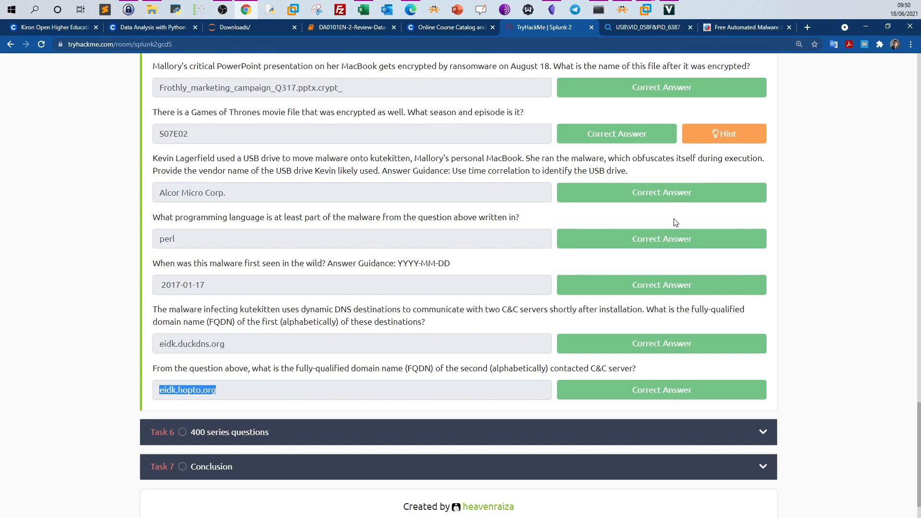
Collapse the Task 5 300 series questions section of the Splunk 2 room
{"action": "scroll", "coordinate": [704, 182], "scroll_direction": "up", "scroll_amount": 5}
{"action": "scroll", "coordinate": [600, 281], "scroll_direction": "up", "scroll_amount": 18}
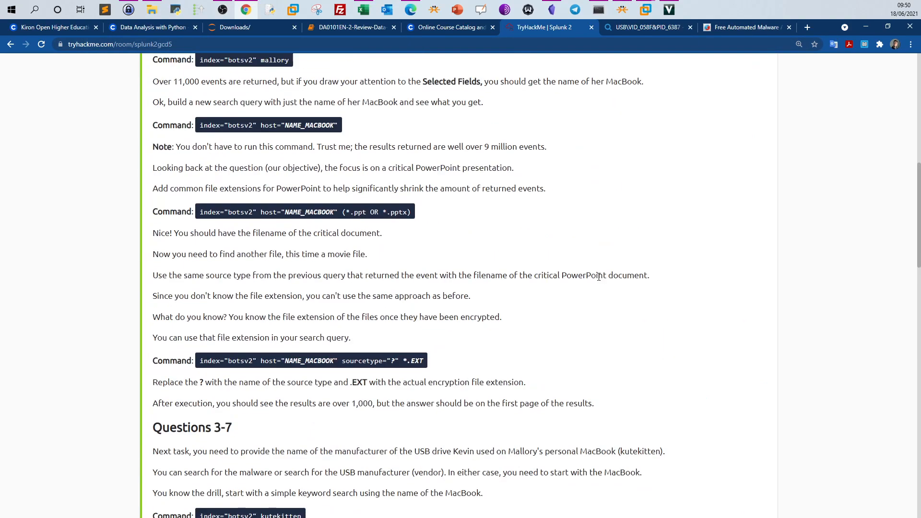
{"action": "scroll", "coordinate": [243, 187], "scroll_direction": "up", "scroll_amount": 6}
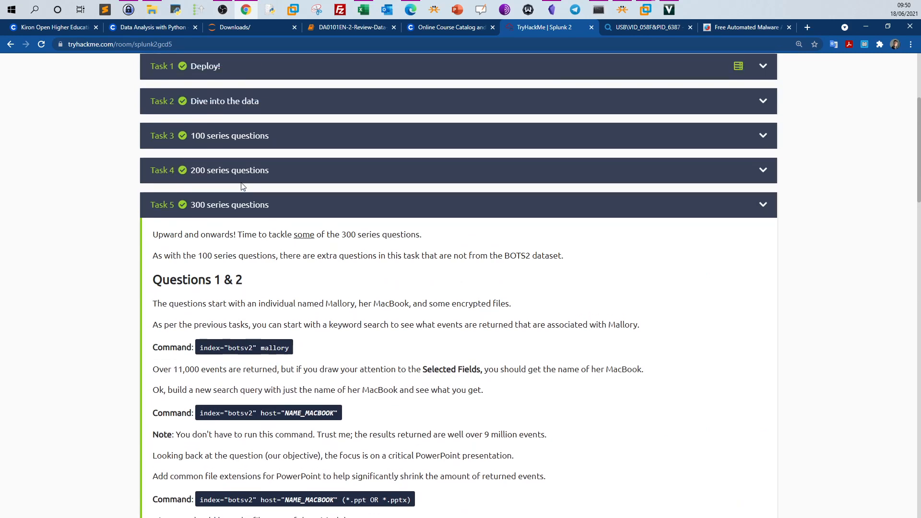
{"action": "left_click", "coordinate": [249, 214]}
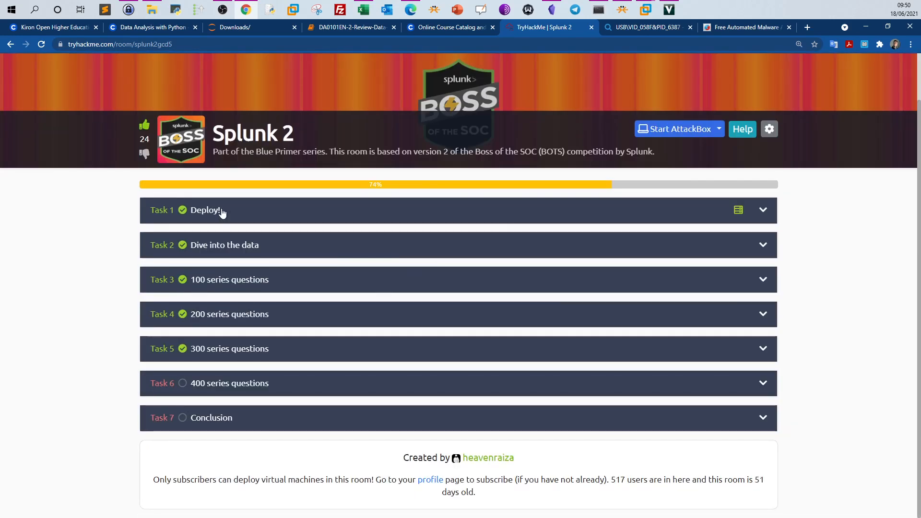
Expand Task 6, the 400 series questions, look through its guidance for all questions, and collapse it again
{"action": "left_click", "coordinate": [207, 394]}
{"action": "scroll", "coordinate": [211, 383], "scroll_direction": "down", "scroll_amount": 3}
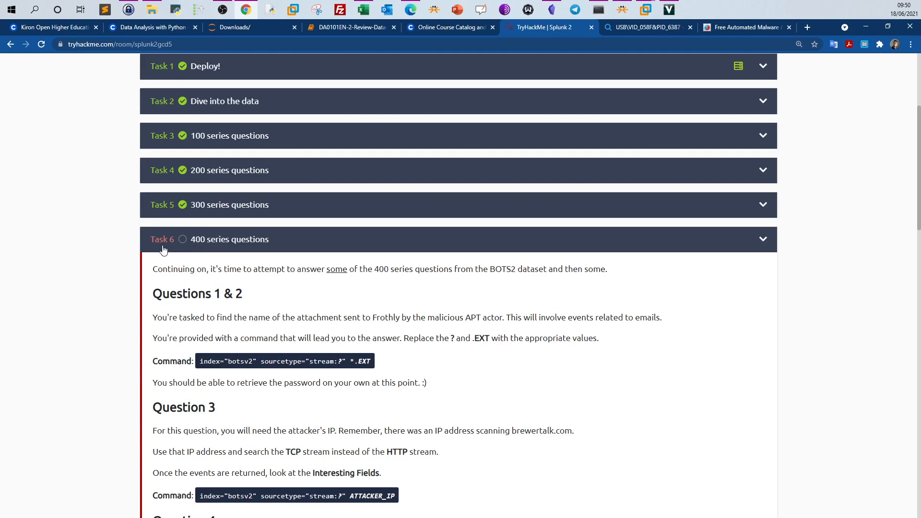
{"action": "scroll", "coordinate": [163, 243], "scroll_direction": "down", "scroll_amount": 10}
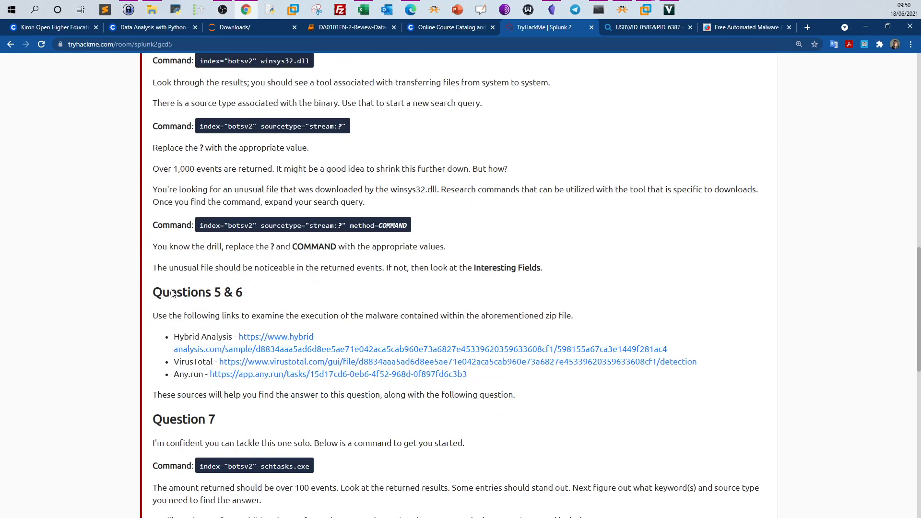
{"action": "scroll", "coordinate": [172, 293], "scroll_direction": "down", "scroll_amount": 8}
{"action": "scroll", "coordinate": [171, 290], "scroll_direction": "up", "scroll_amount": 18}
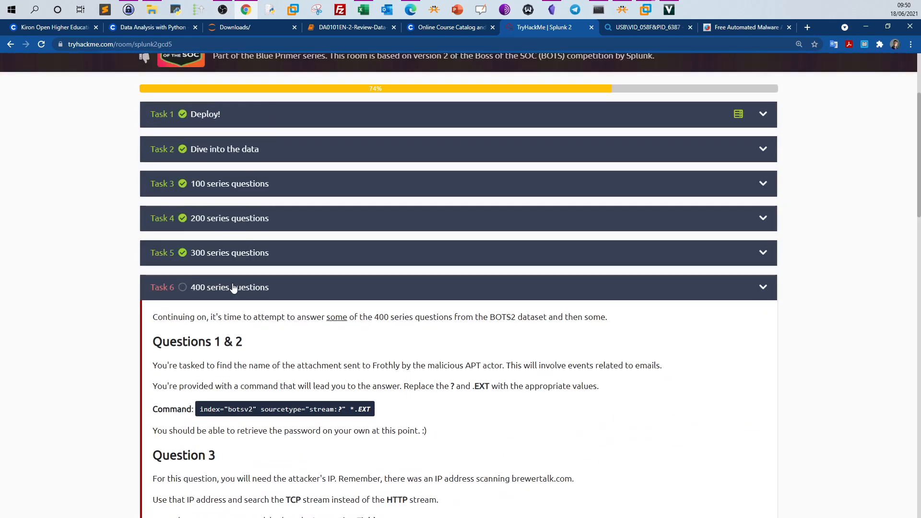
{"action": "left_click", "coordinate": [237, 287]}
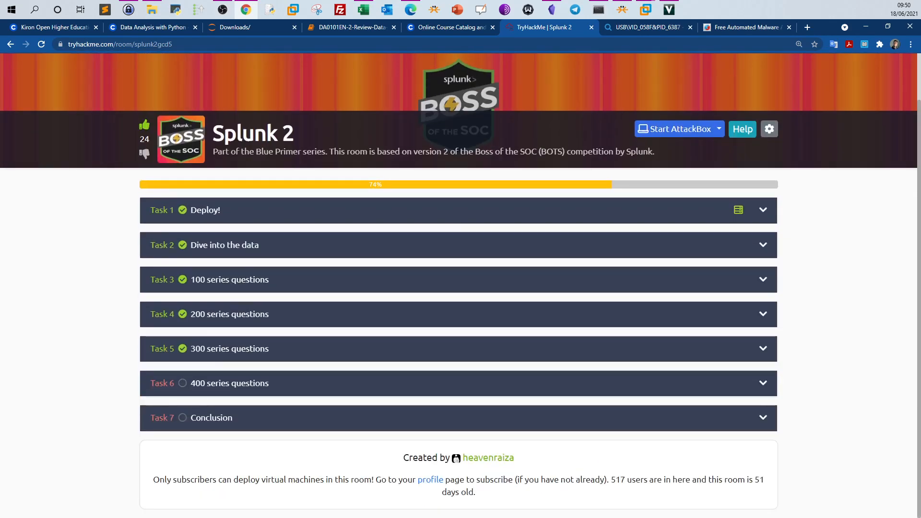